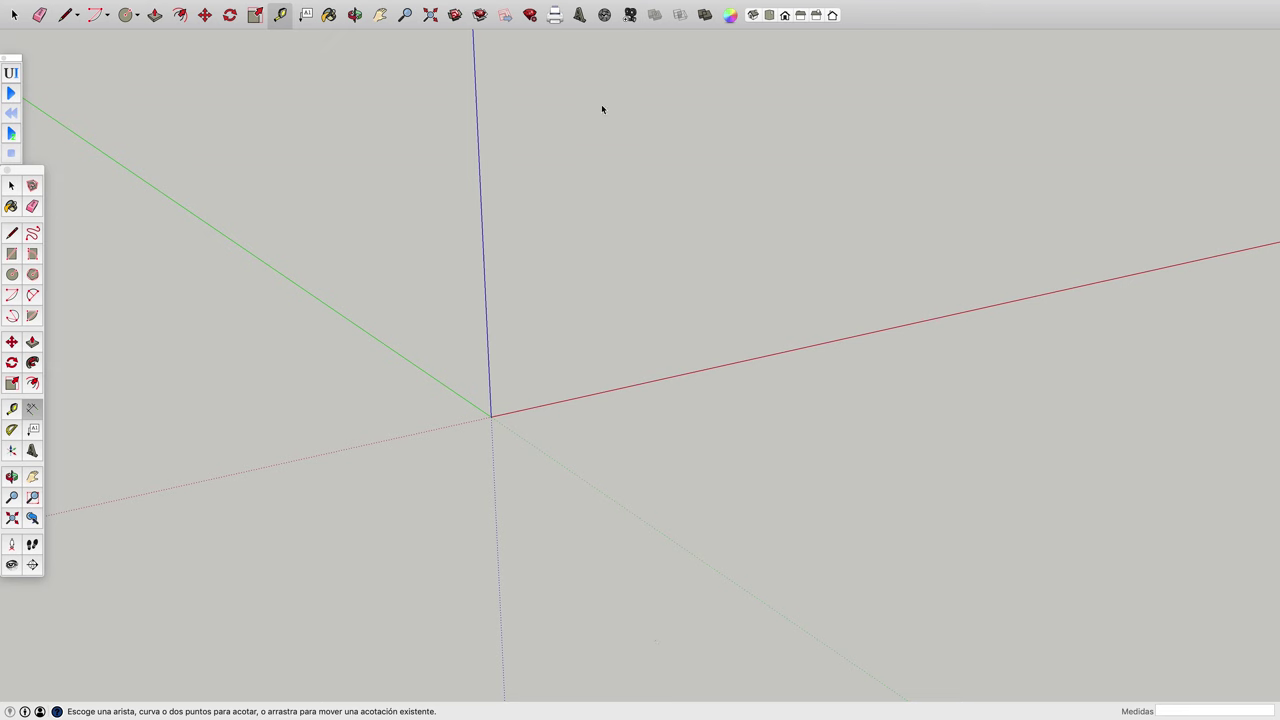
From Top view, draw a 3-sided polygon of radius 200 centred on the origin, with a vertex on the green axis.
{"action": "left_click", "coordinate": [769, 15]}
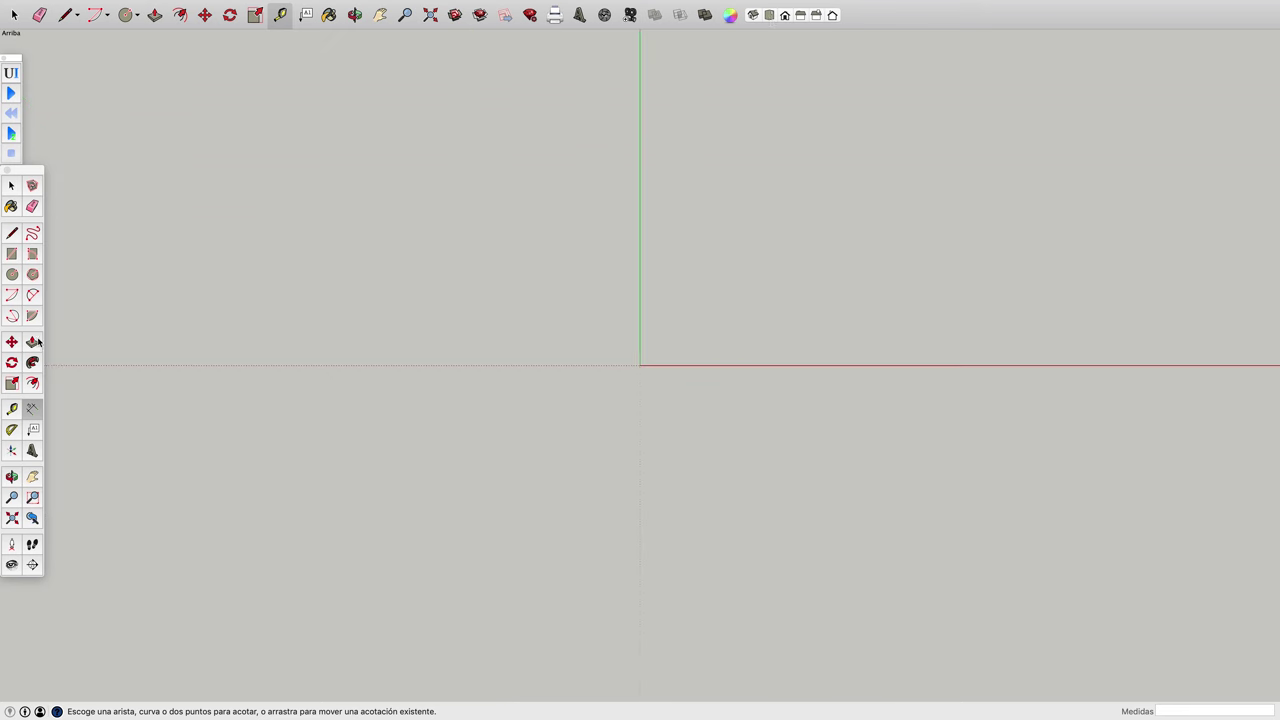
{"action": "left_click", "coordinate": [32, 275]}
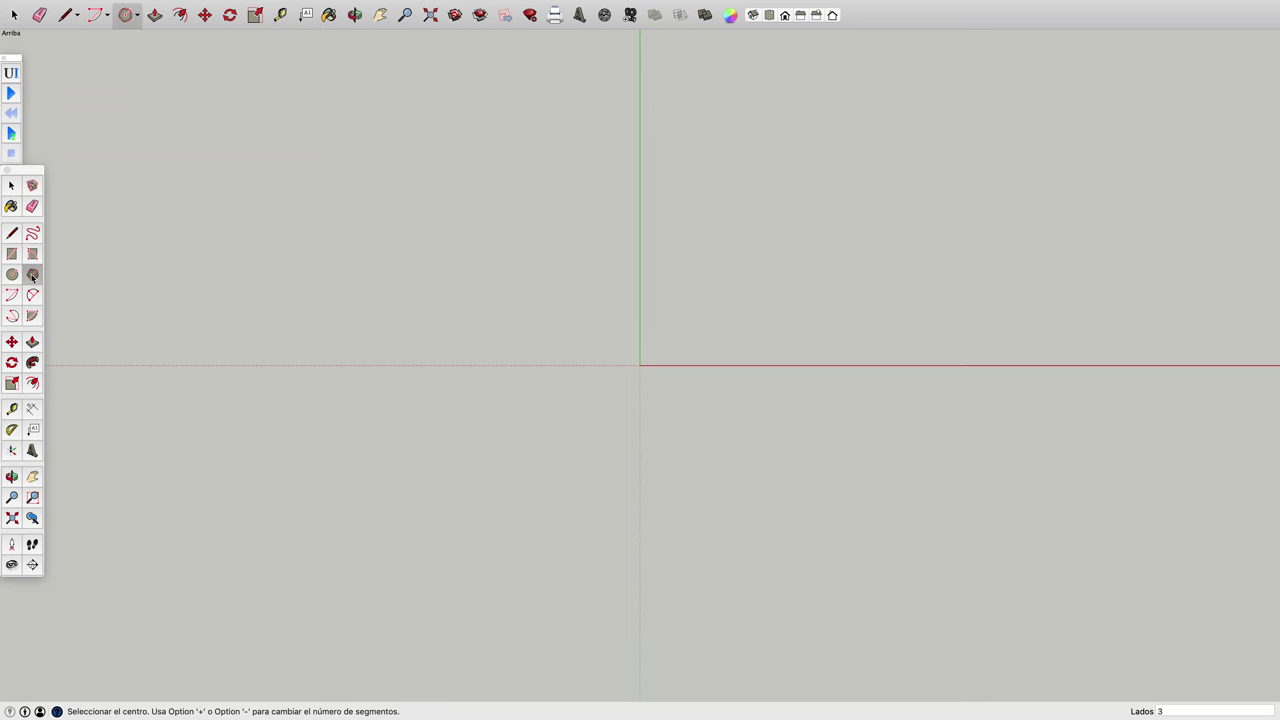
{"action": "left_click", "coordinate": [640, 365]}
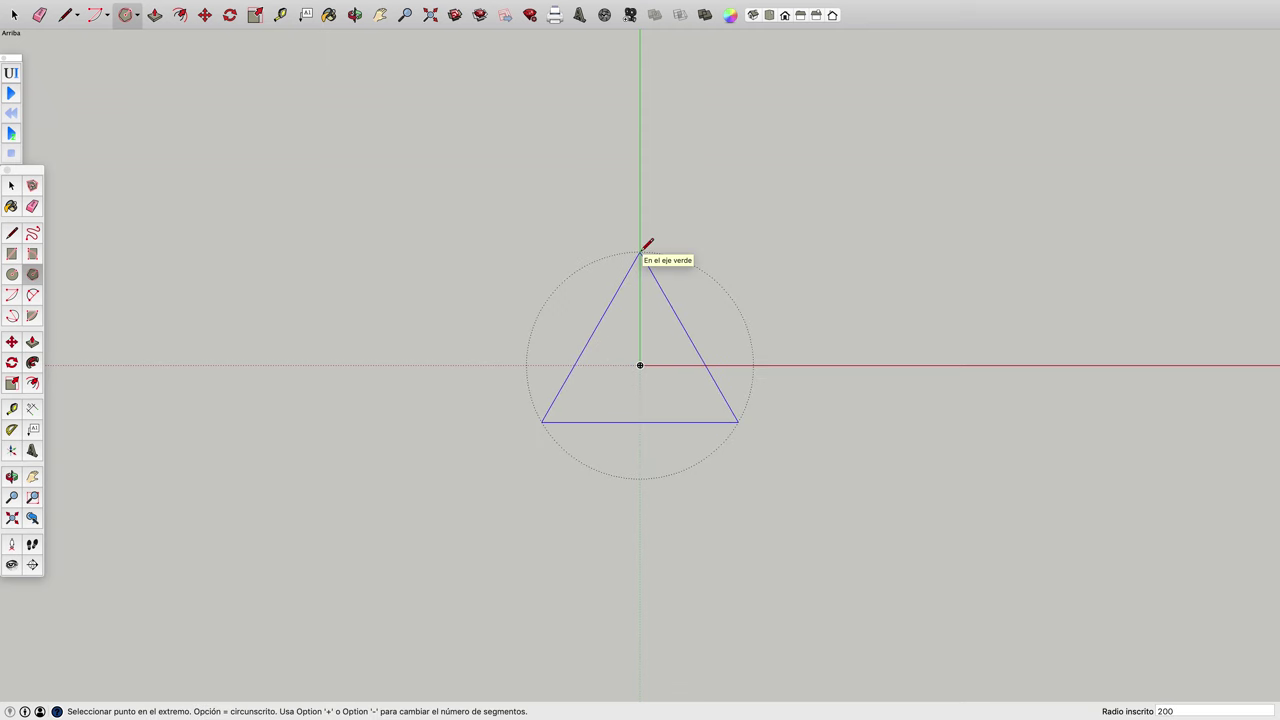
{"action": "left_click", "coordinate": [641, 250]}
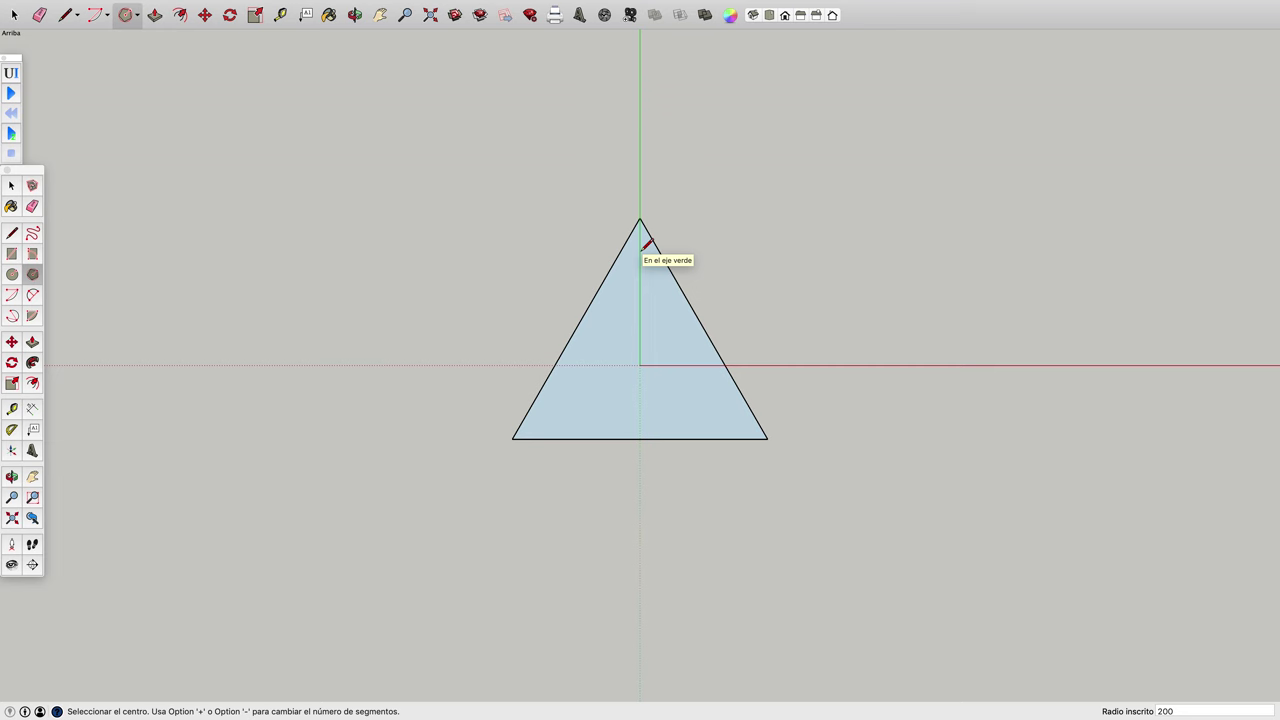
Draw a circle centred on the triangle's apex whose radius (about 346mm) reaches the base corners.
{"action": "left_click", "coordinate": [11, 276]}
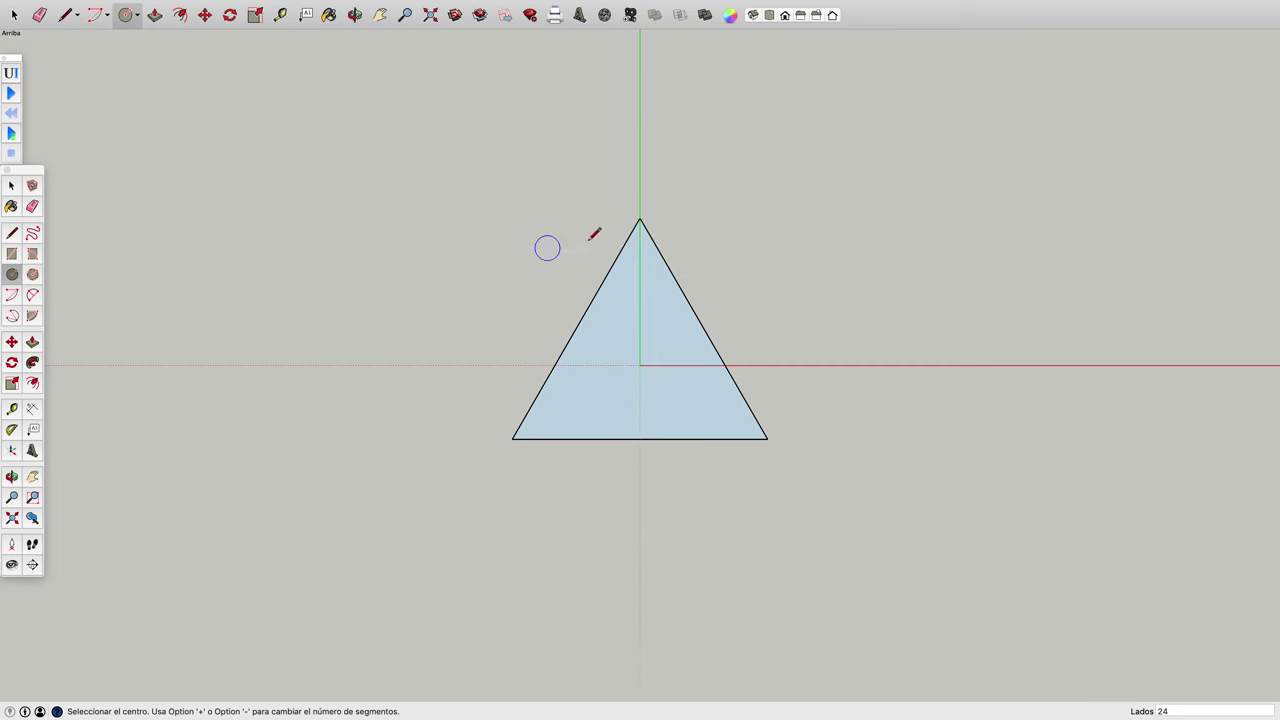
{"action": "left_click", "coordinate": [640, 218]}
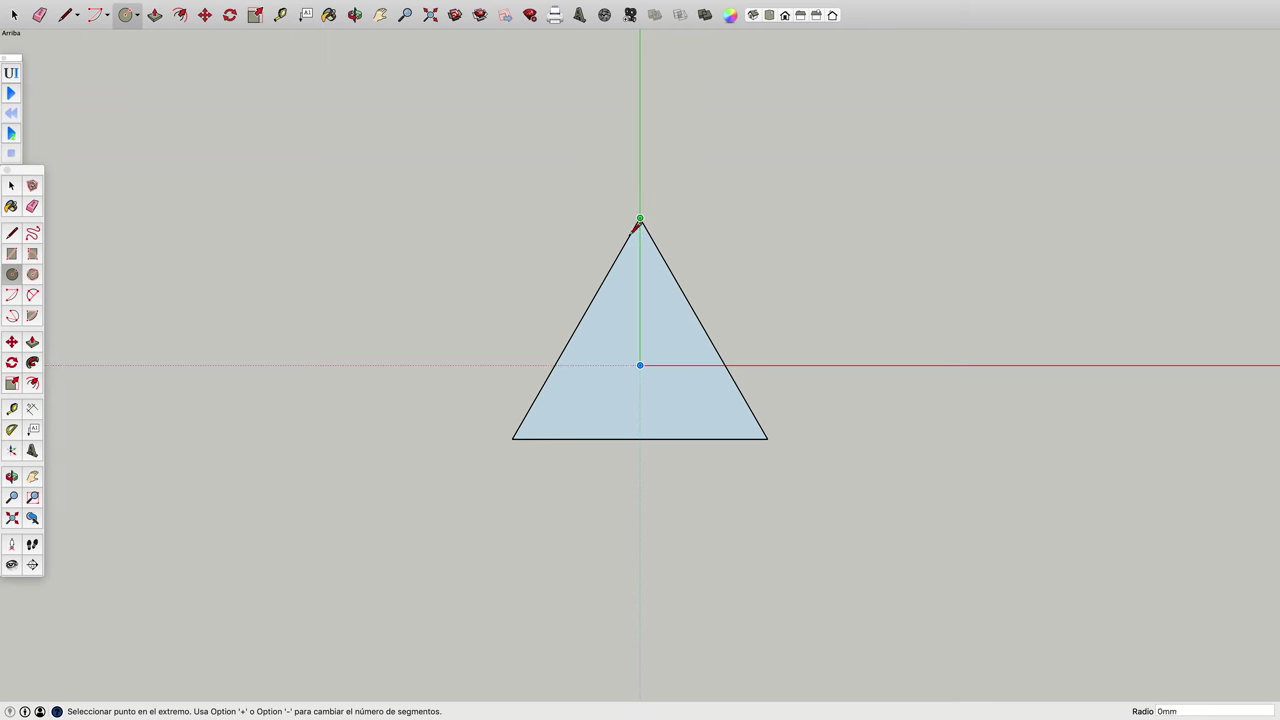
{"action": "left_click", "coordinate": [513, 437]}
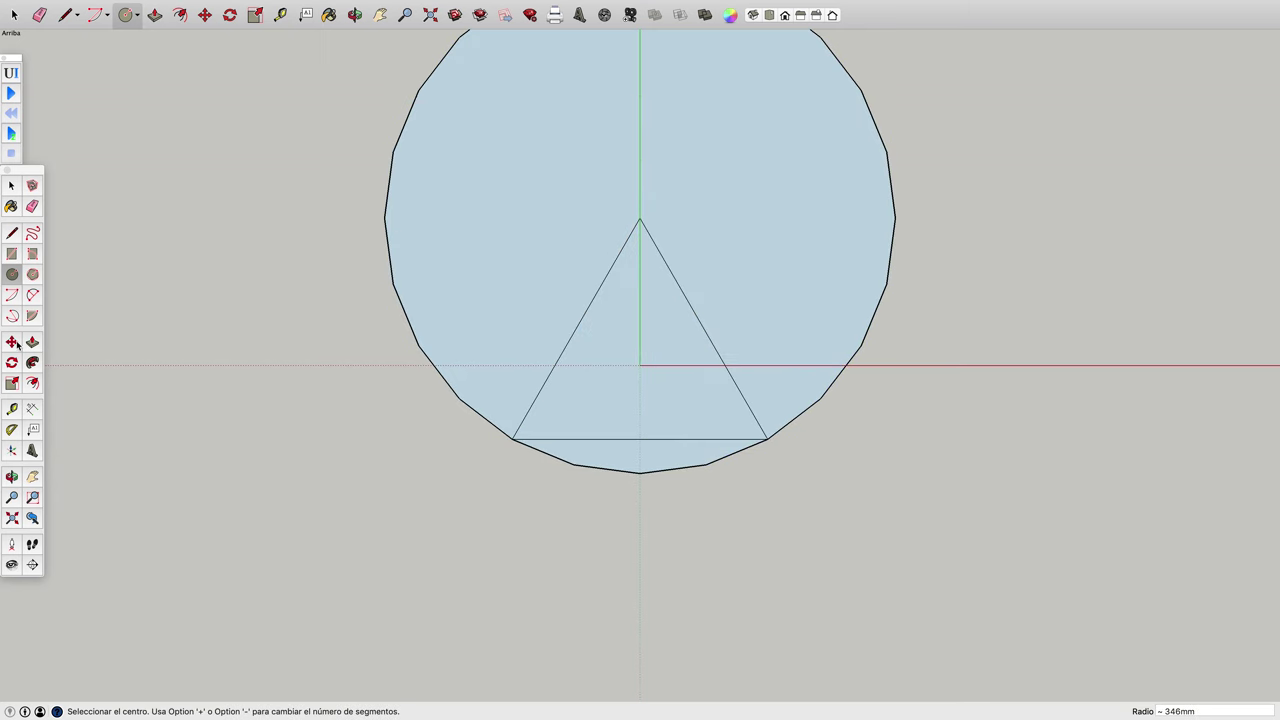
{"action": "left_click", "coordinate": [13, 410]}
{"action": "left_click", "coordinate": [640, 434]}
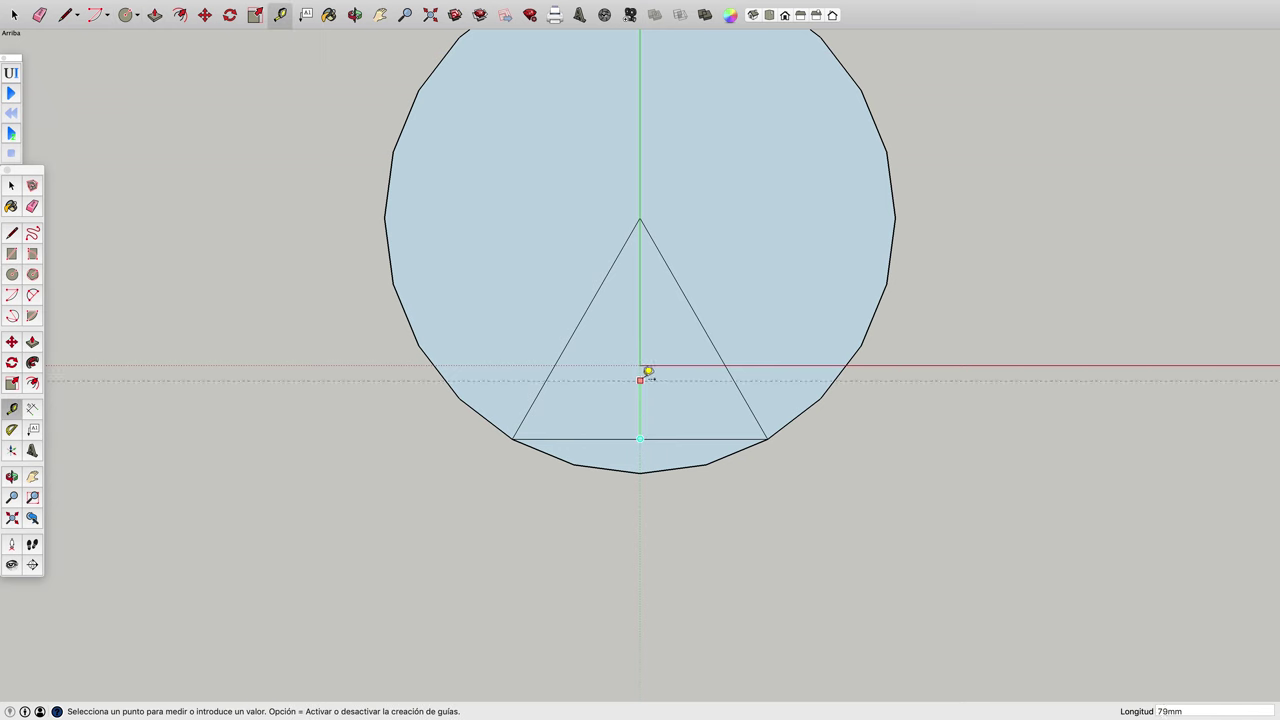
Dimension the 279mm distance from the origin to the circle edge along the red axis.
{"action": "left_click", "coordinate": [640, 364]}
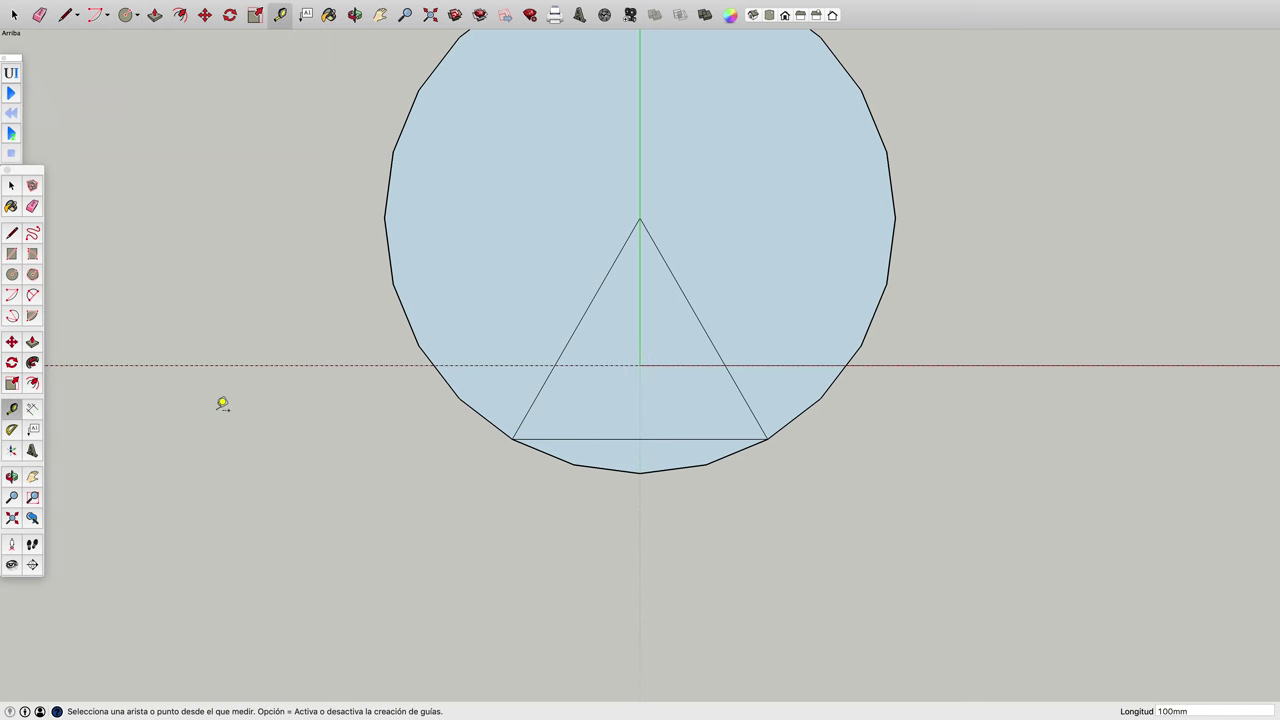
{"action": "left_click", "coordinate": [31, 410]}
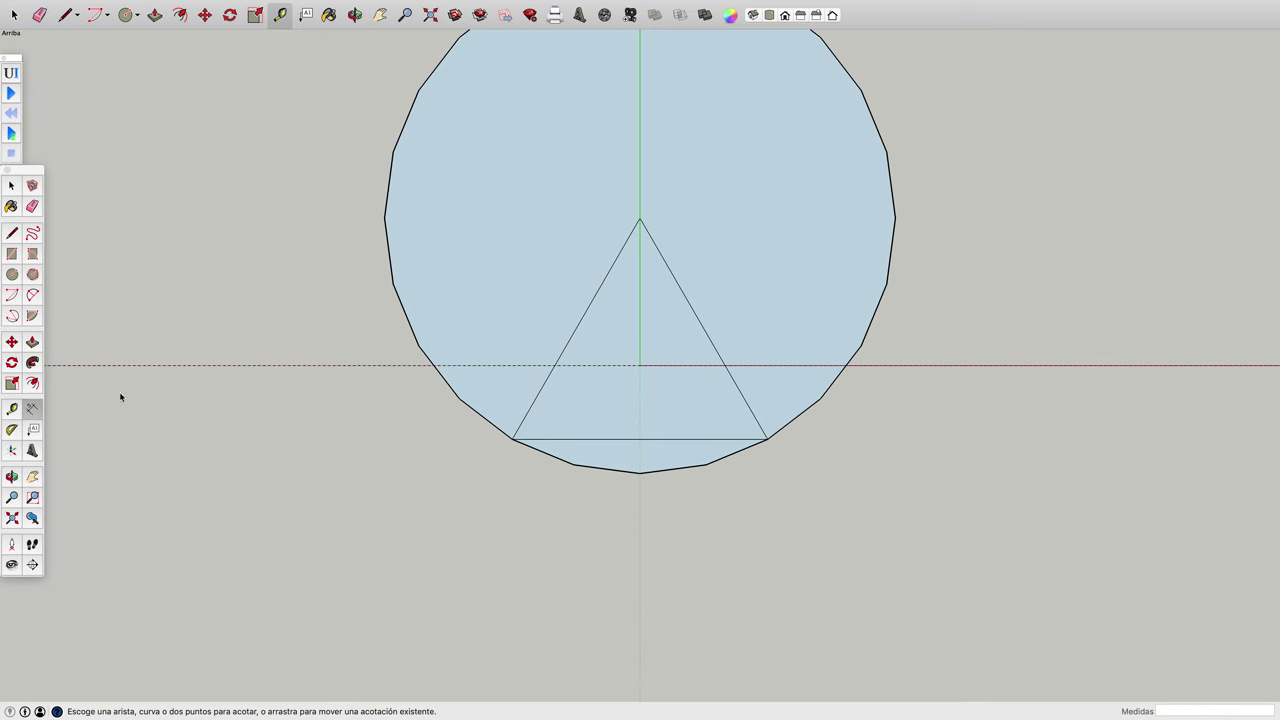
{"action": "left_click", "coordinate": [640, 366]}
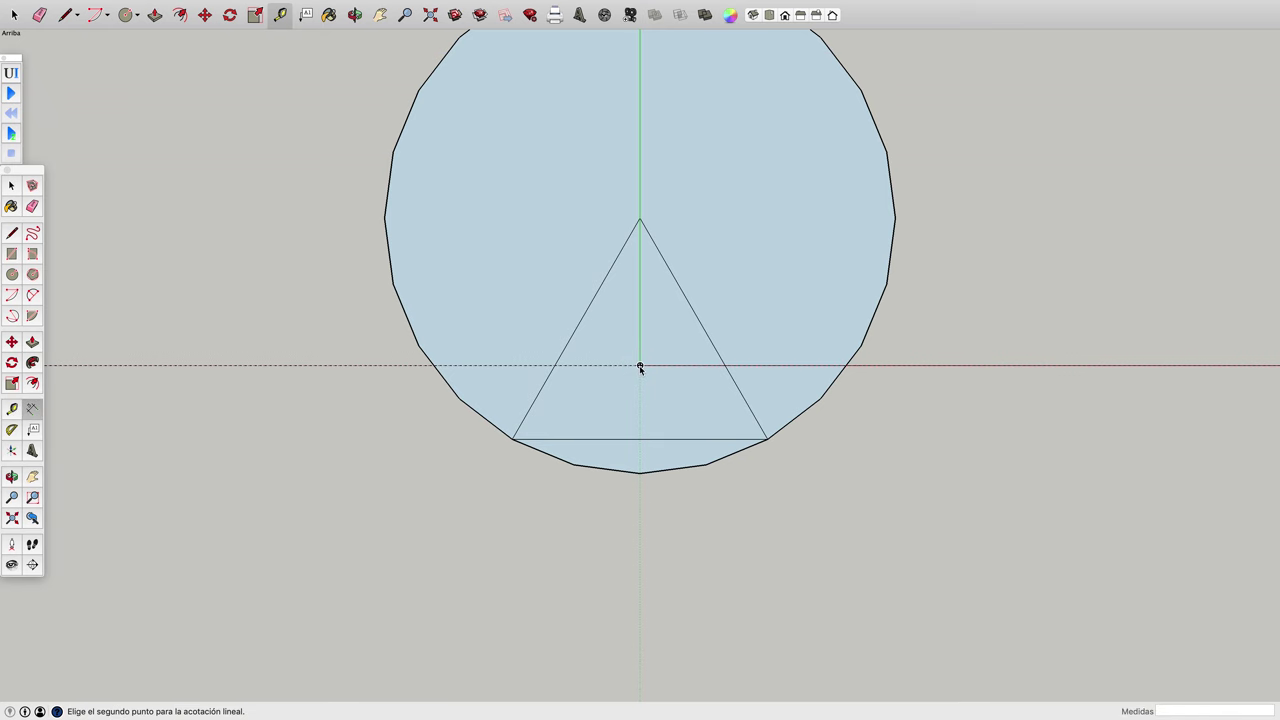
{"action": "left_click", "coordinate": [433, 364]}
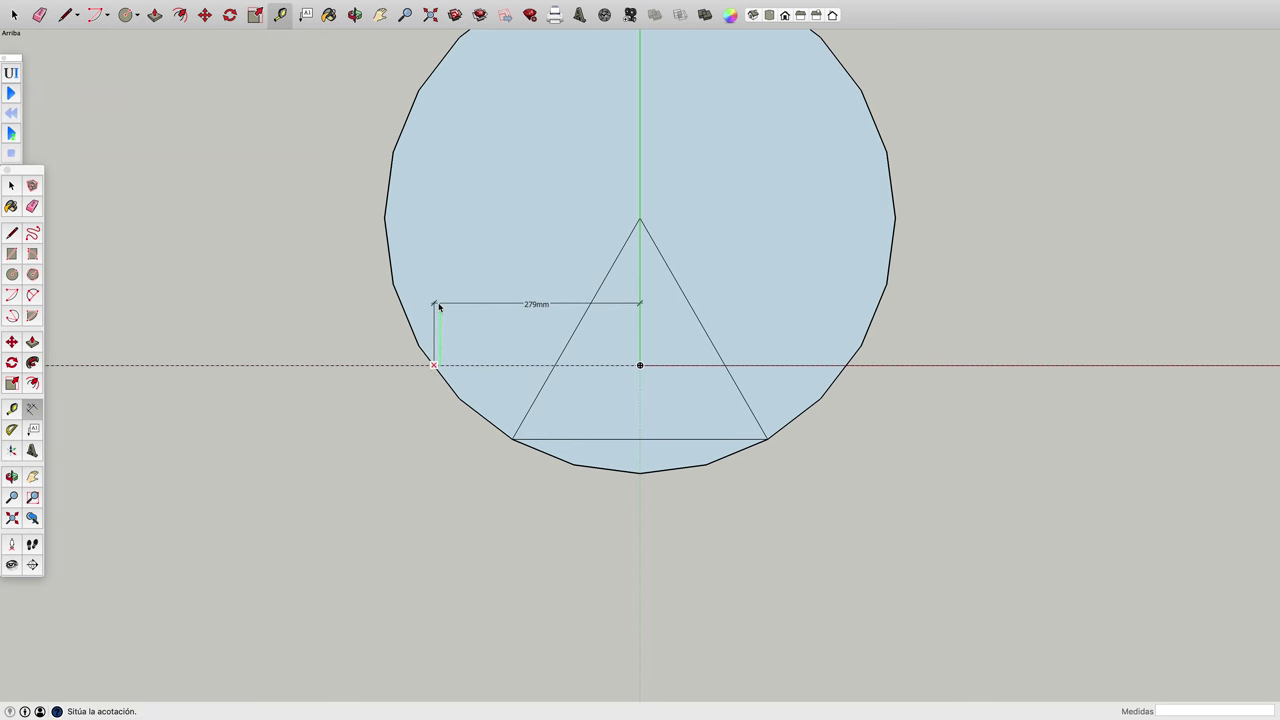
{"action": "left_click", "coordinate": [439, 306]}
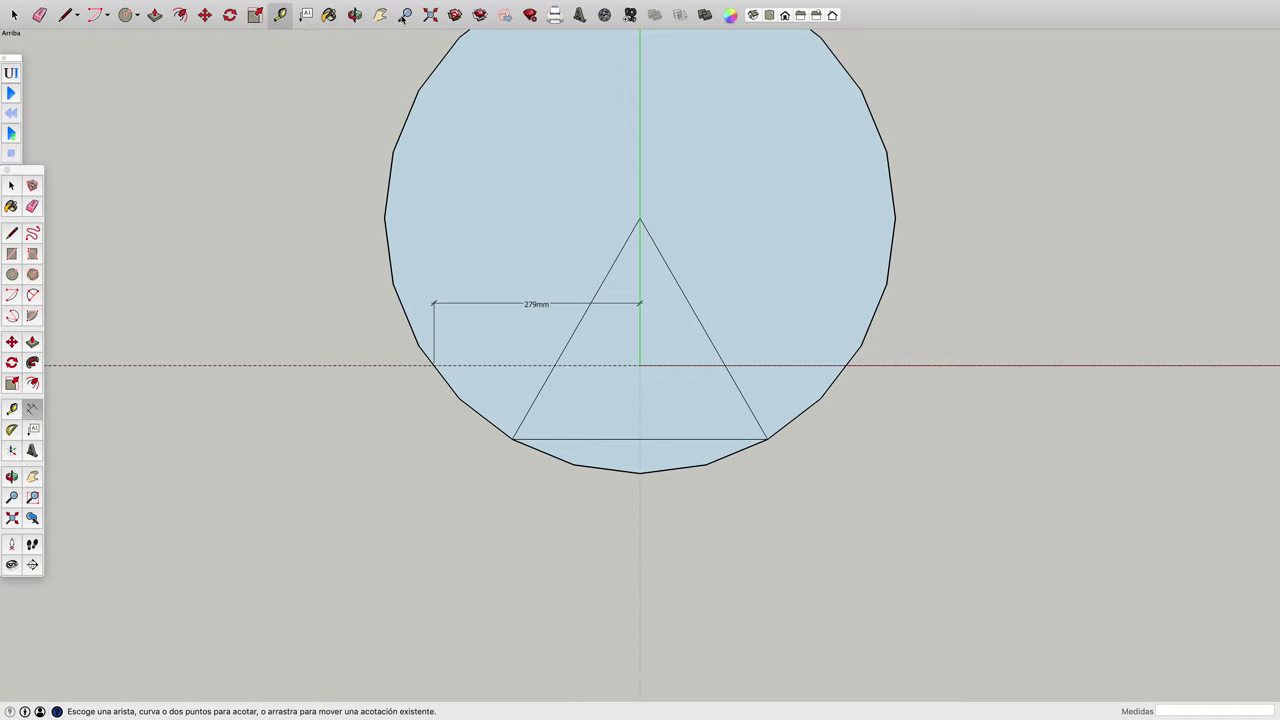
{"action": "left_click", "coordinate": [355, 14]}
{"action": "mouse_move", "coordinate": [597, 431]}
{"action": "left_mouse_down"}
{"action": "mouse_move", "coordinate": [534, 349]}
{"action": "mouse_move", "coordinate": [459, 164]}
{"action": "mouse_move", "coordinate": [474, 251]}
{"action": "left_mouse_up"}
{"action": "mouse_move", "coordinate": [569, 366]}
{"action": "left_mouse_down"}
{"action": "mouse_move", "coordinate": [429, 289]}
{"action": "mouse_move", "coordinate": [344, 281]}
{"action": "mouse_move", "coordinate": [509, 294]}
{"action": "left_mouse_up"}
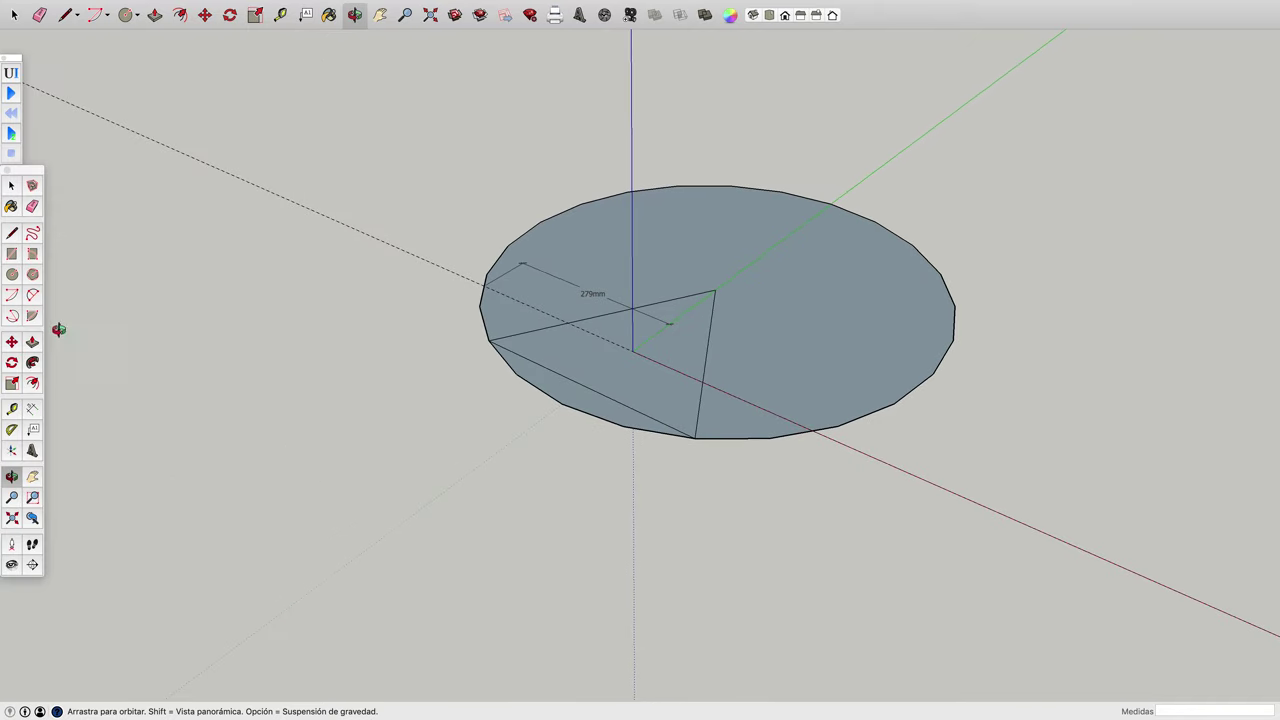
Draw a 279mm vertical line up the blue axis from the origin.
{"action": "left_click", "coordinate": [12, 233]}
{"action": "left_click", "coordinate": [632, 350]}
{"action": "type", "text": "279"}
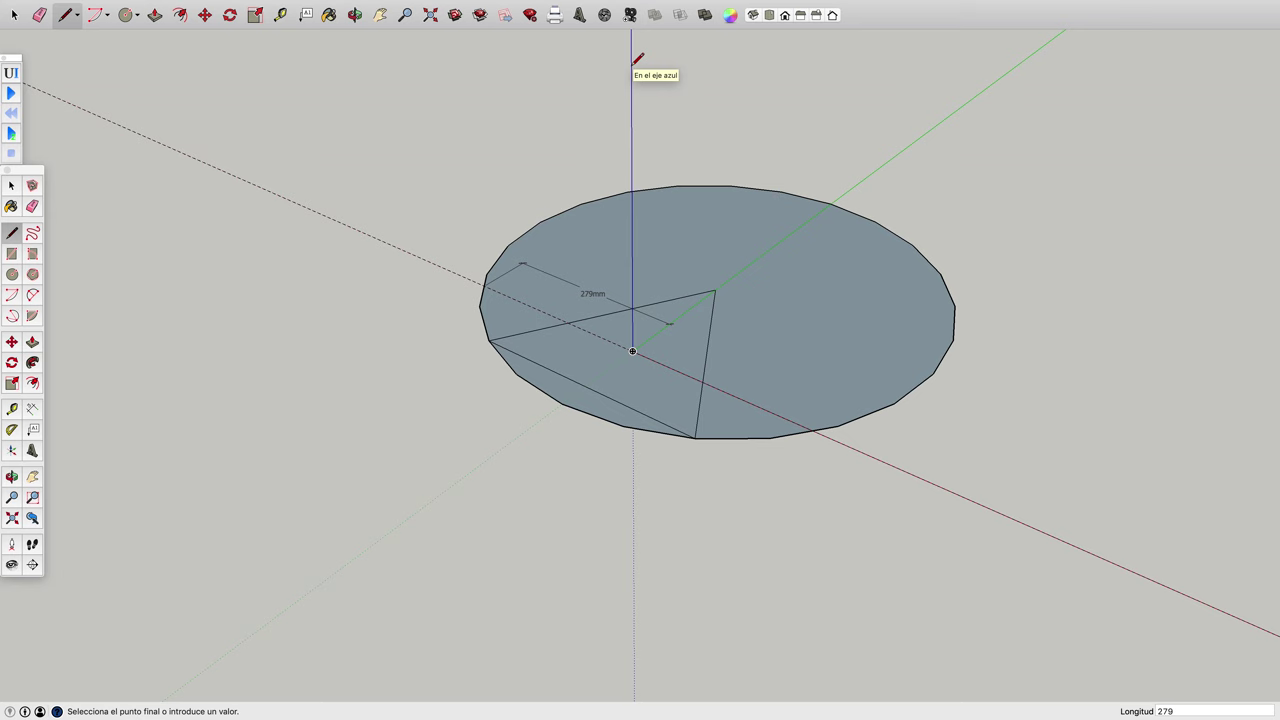
{"action": "key", "text": "Return"}
{"action": "scroll", "coordinate": [637, 59], "scroll_direction": "up", "scroll_amount": 1}
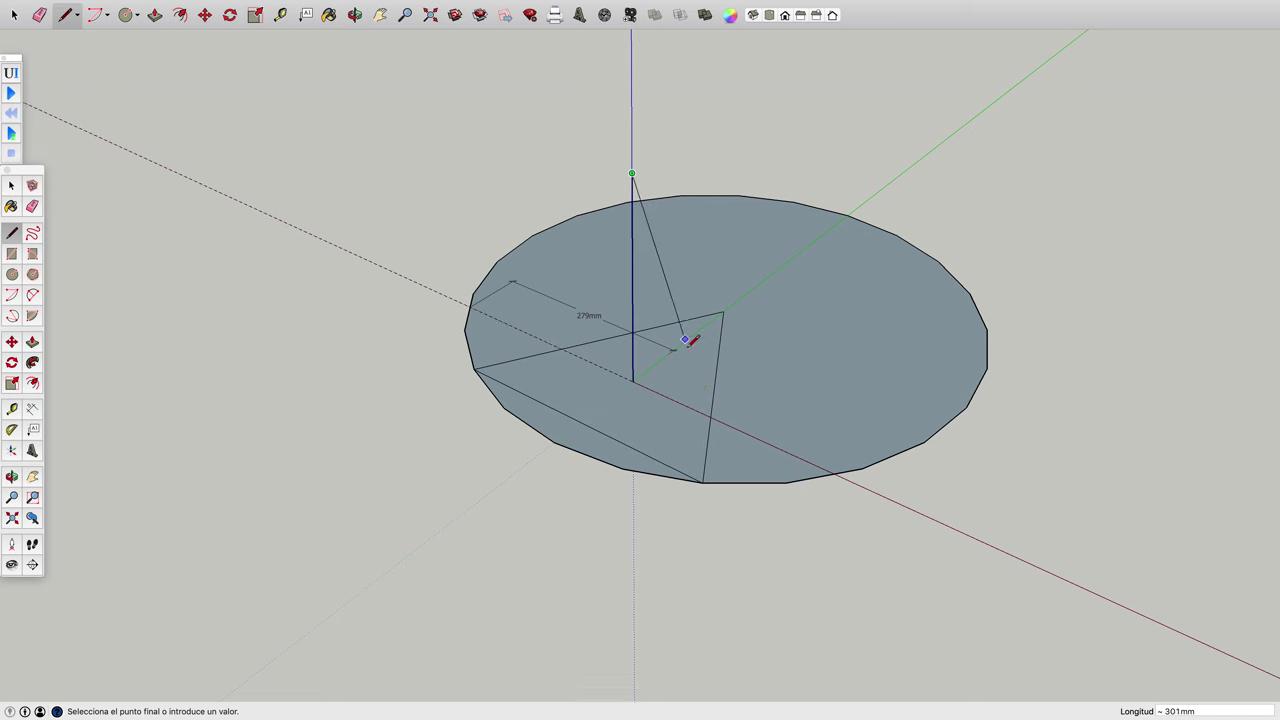
Connect the apex to the three triangle corners to close the pyramid's faces.
{"action": "left_click", "coordinate": [703, 482]}
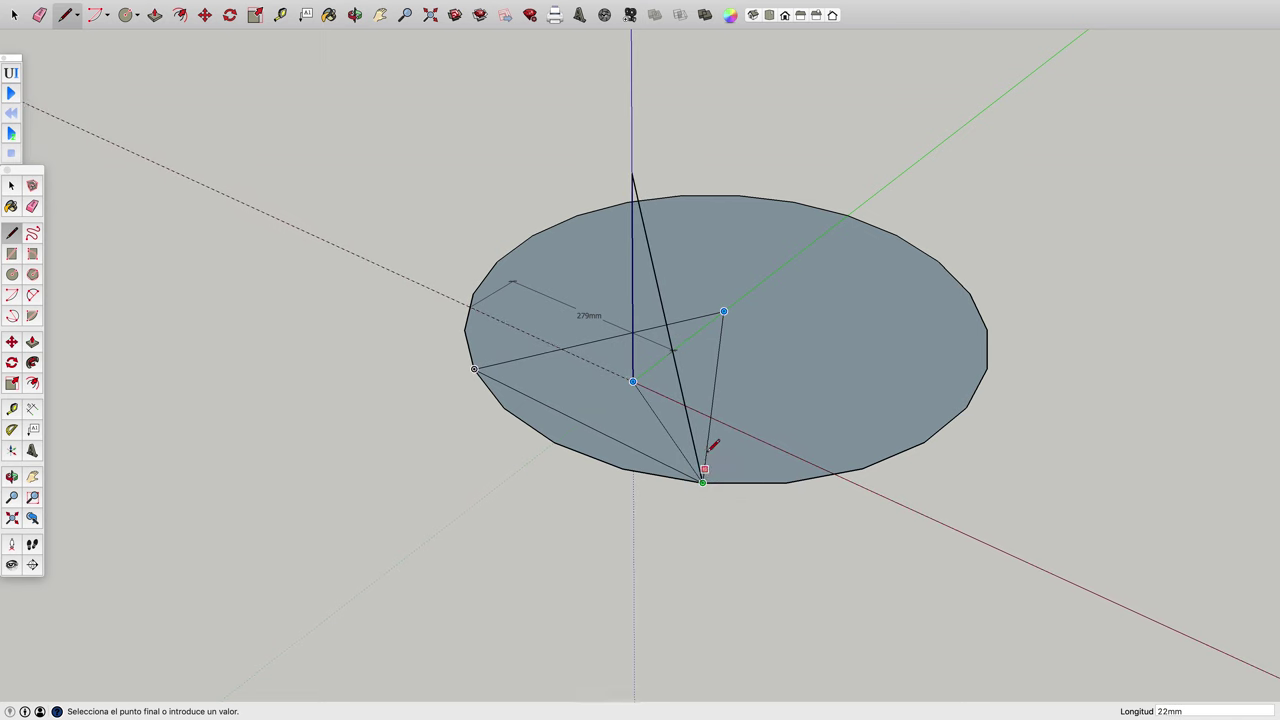
{"action": "left_click", "coordinate": [632, 176]}
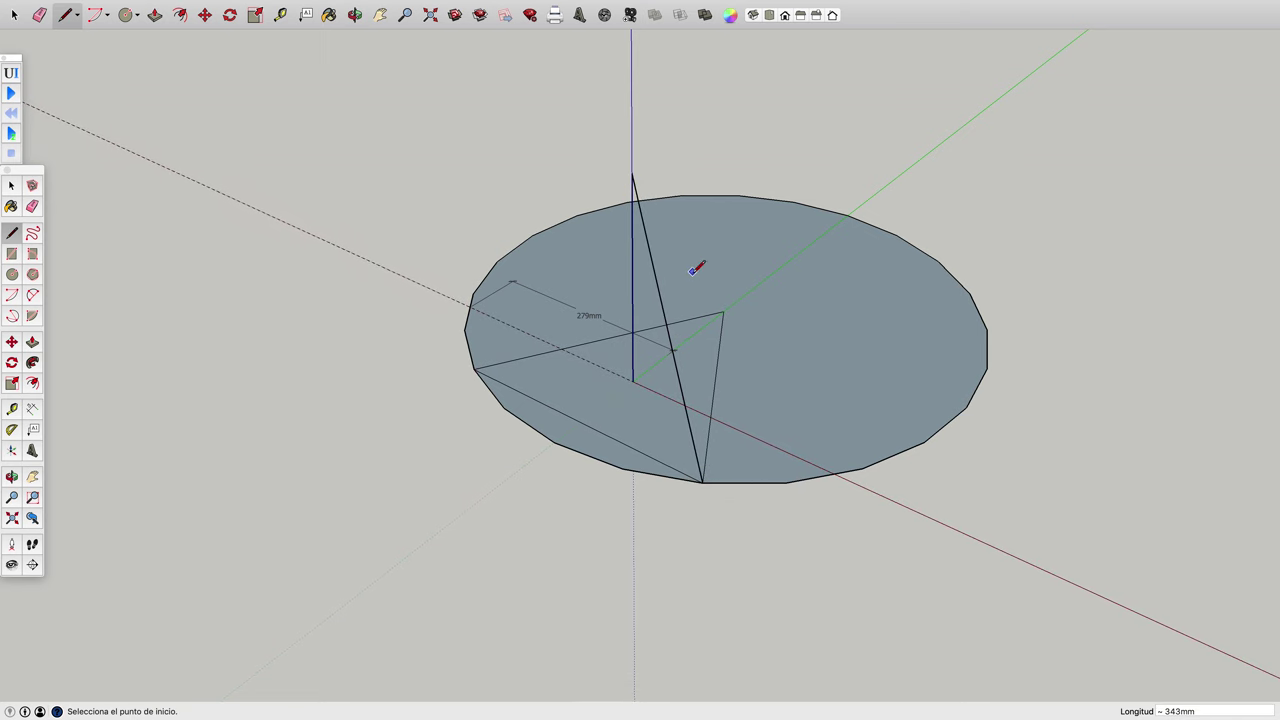
{"action": "left_click", "coordinate": [724, 311]}
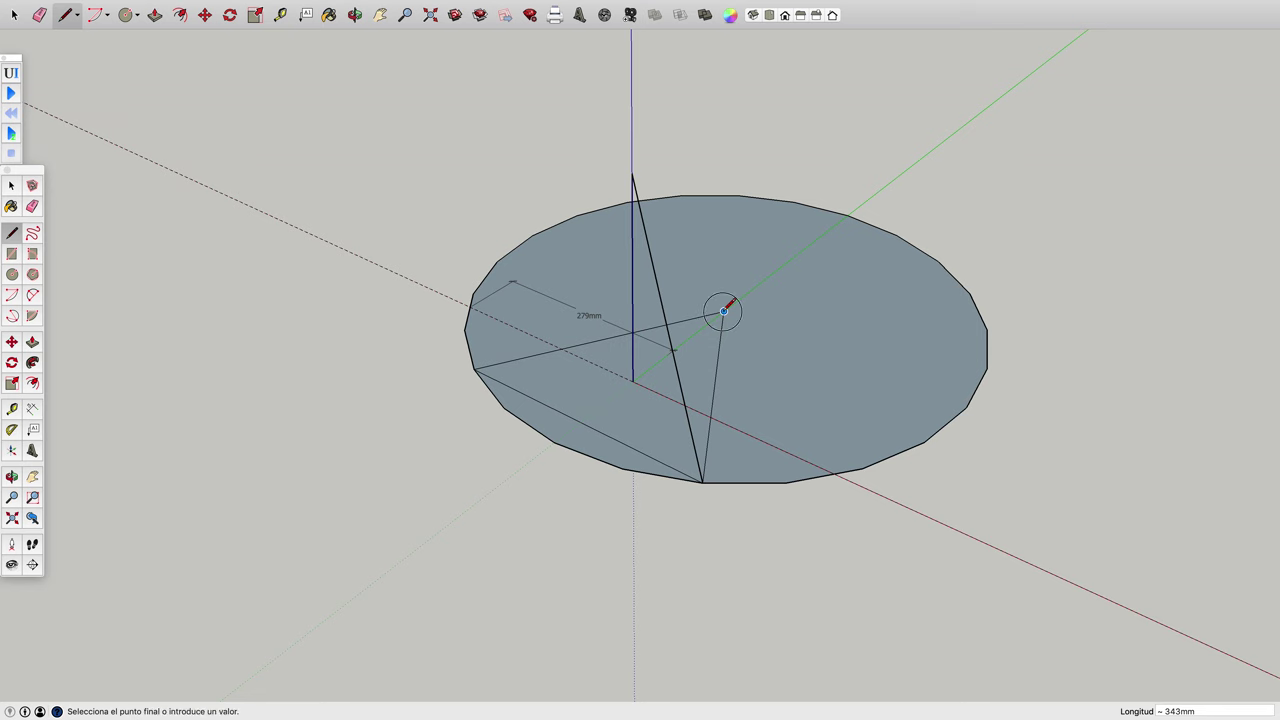
{"action": "left_click", "coordinate": [632, 173]}
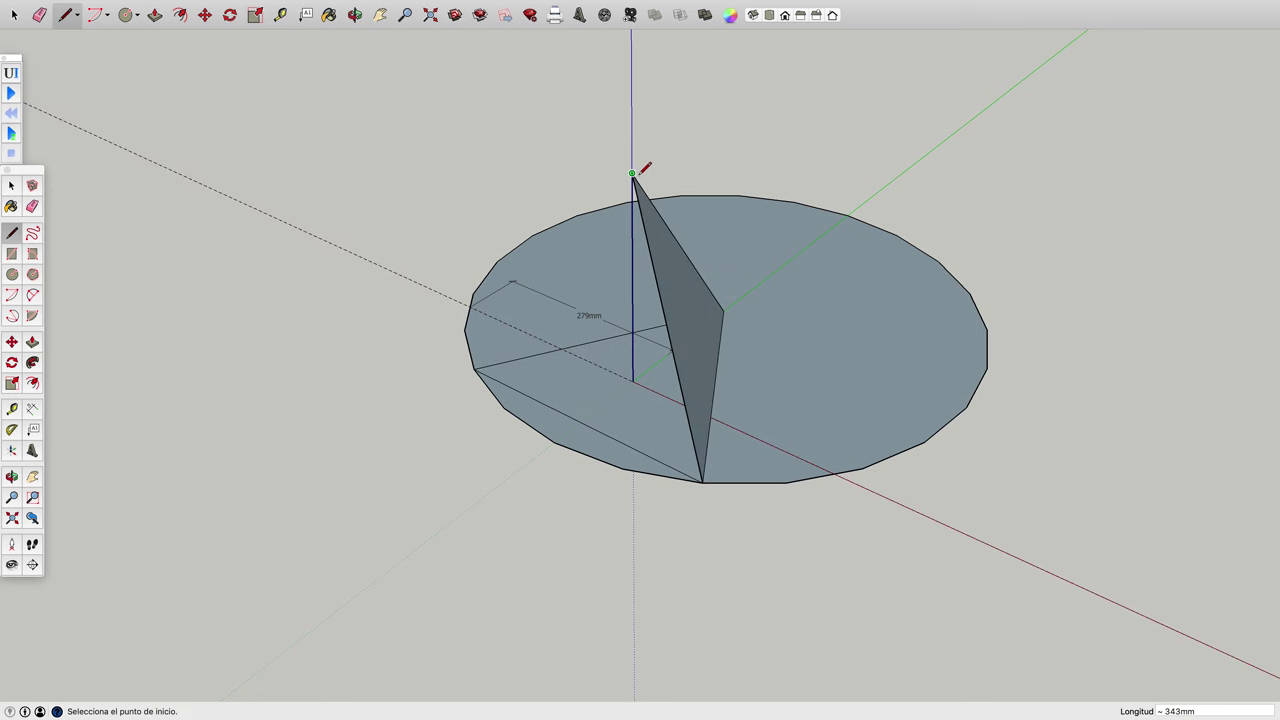
{"action": "left_click", "coordinate": [474, 369]}
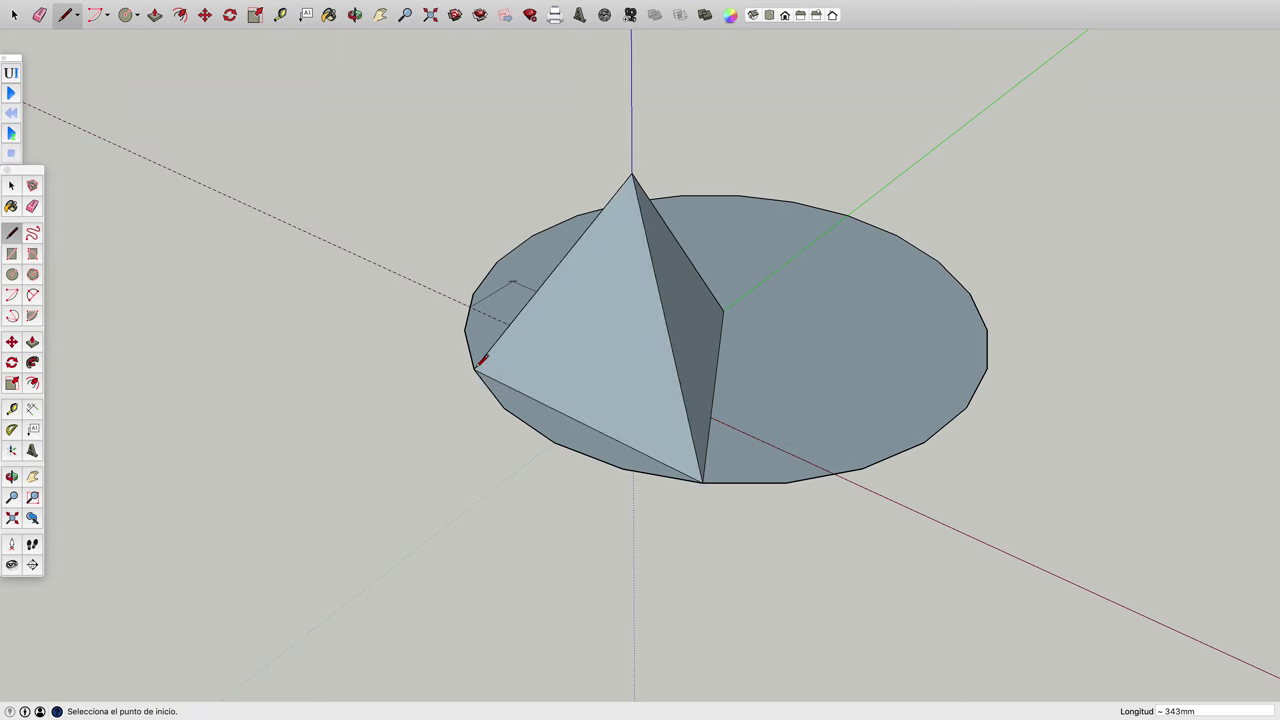
{"action": "left_click", "coordinate": [355, 15]}
{"action": "left_click_drag", "start_coordinate": [403, 263], "coordinate": [840, 296]}
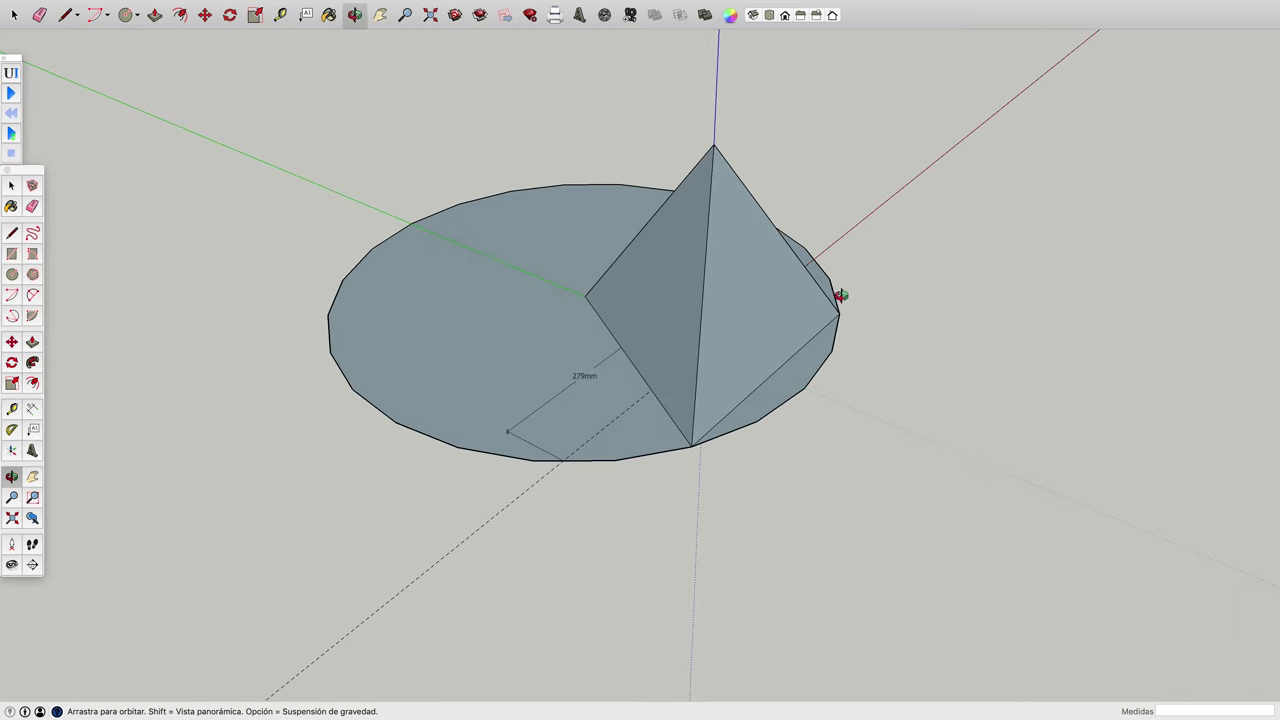
Erase the 279mm dimension, the circle and leftover edges so only the tetrahedron remains.
{"action": "left_click", "coordinate": [32, 207]}
{"action": "left_click", "coordinate": [586, 376]}
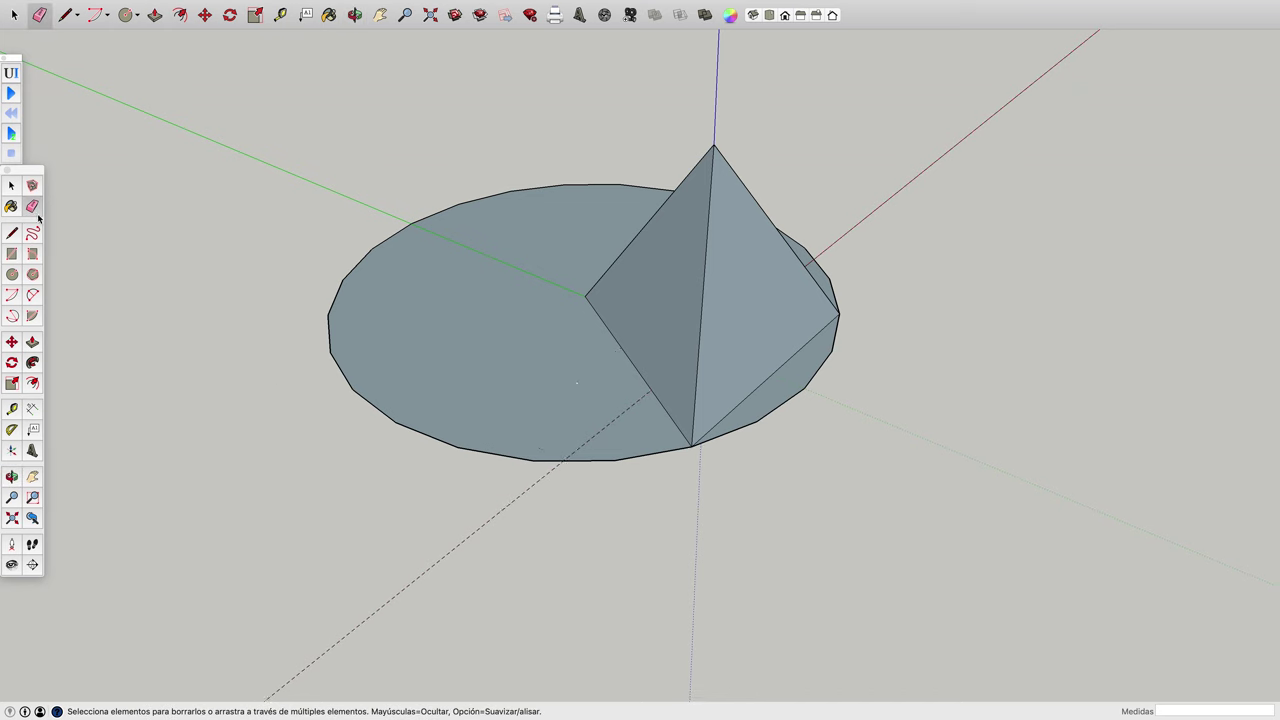
{"action": "left_click", "coordinate": [344, 369]}
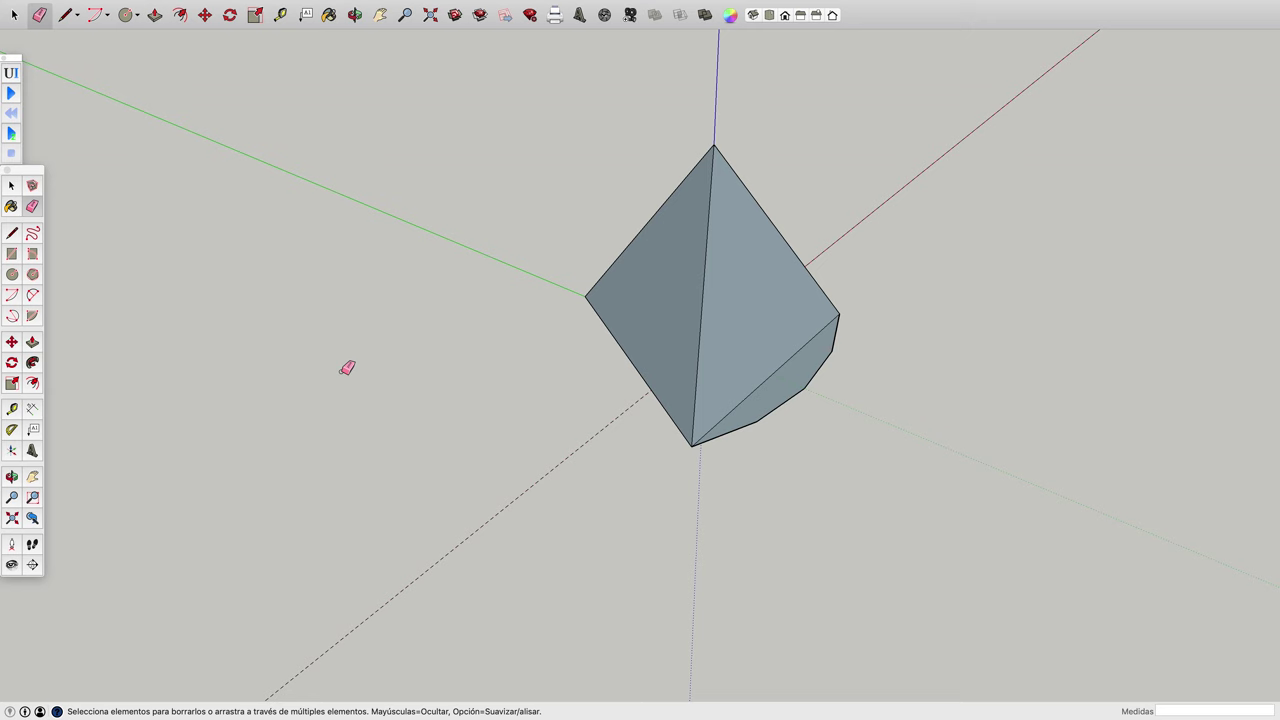
{"action": "left_click_drag", "start_coordinate": [770, 415], "coordinate": [766, 417]}
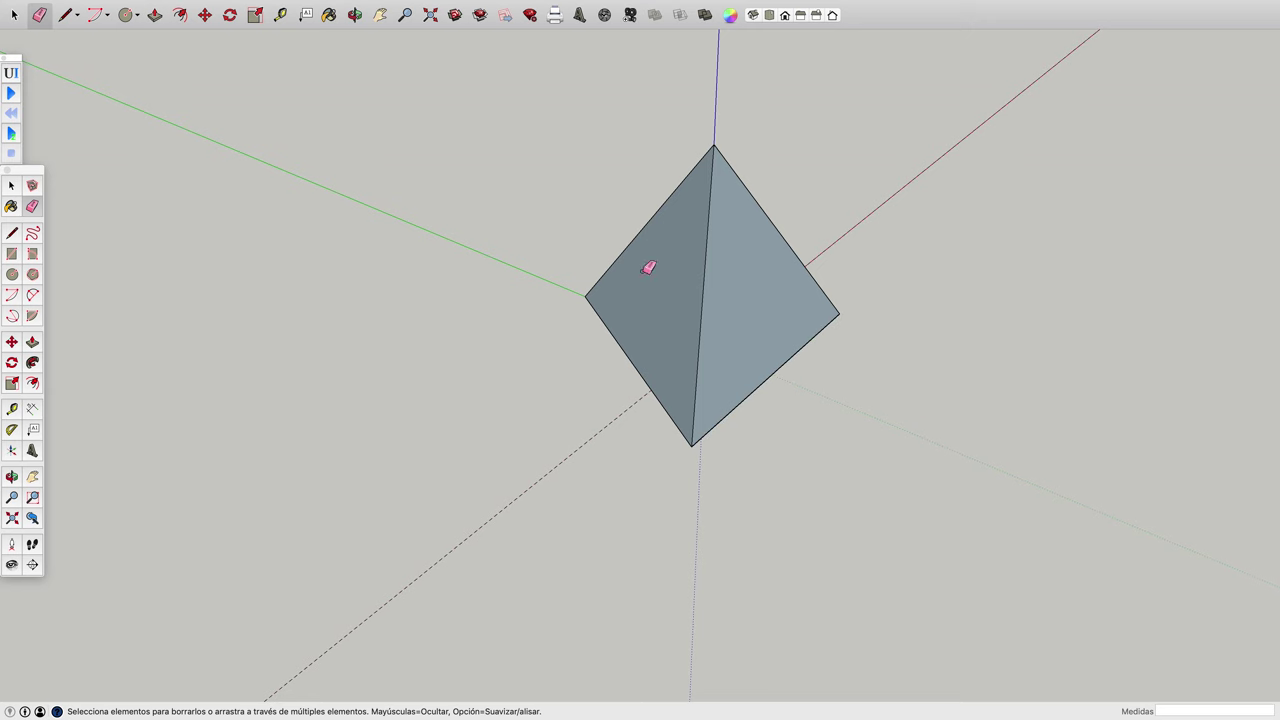
{"action": "left_click", "coordinate": [356, 15]}
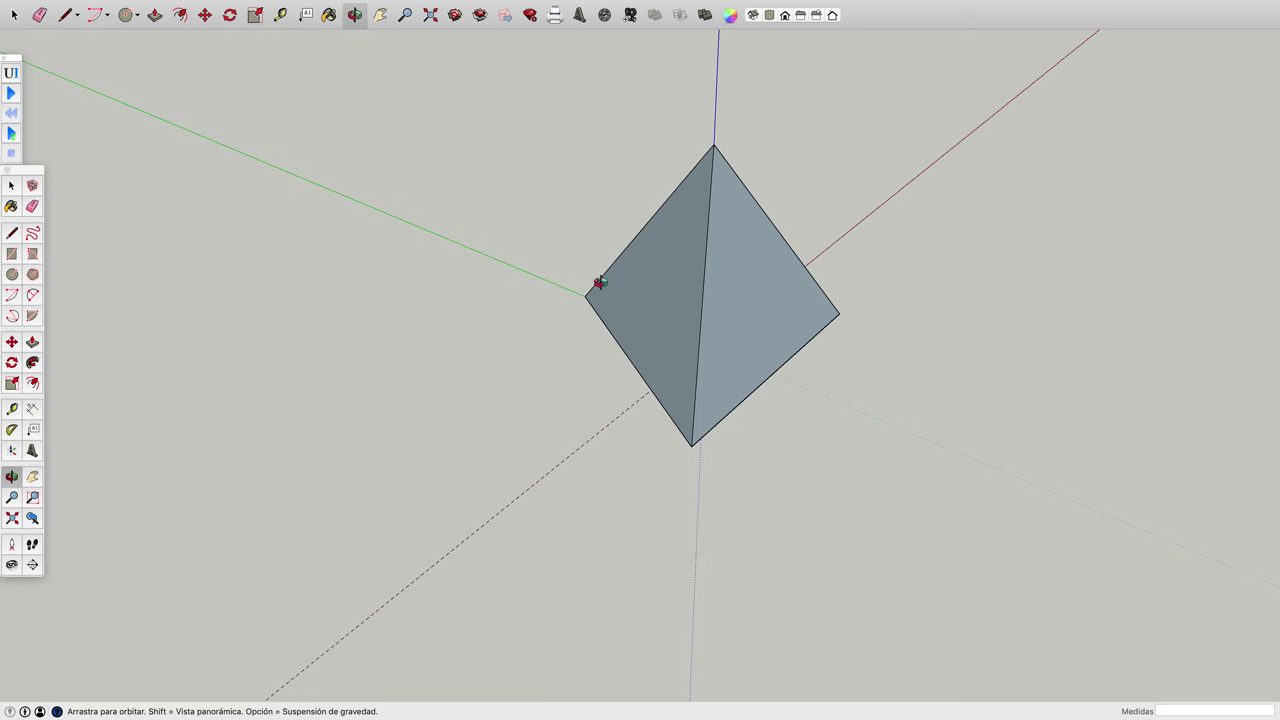
{"action": "mouse_move", "coordinate": [857, 454]}
{"action": "left_mouse_down"}
{"action": "mouse_move", "coordinate": [414, 100]}
{"action": "mouse_move", "coordinate": [140, 168]}
{"action": "mouse_move", "coordinate": [751, 254]}
{"action": "mouse_move", "coordinate": [651, 320]}
{"action": "mouse_move", "coordinate": [284, 326]}
{"action": "left_mouse_up"}
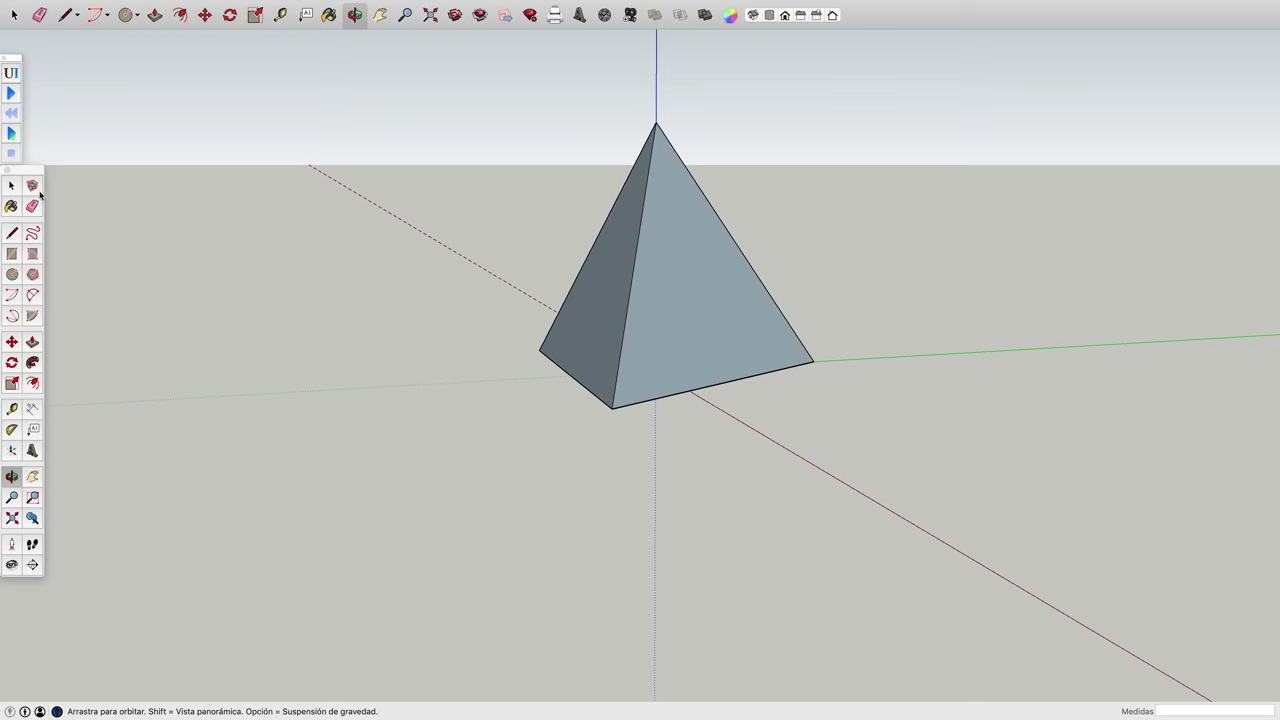
{"action": "left_click", "coordinate": [12, 187]}
Paint the whole pyramid pale peach from the Colores palette, then close the palette.
{"action": "left_click_drag", "start_coordinate": [497, 98], "coordinate": [865, 482]}
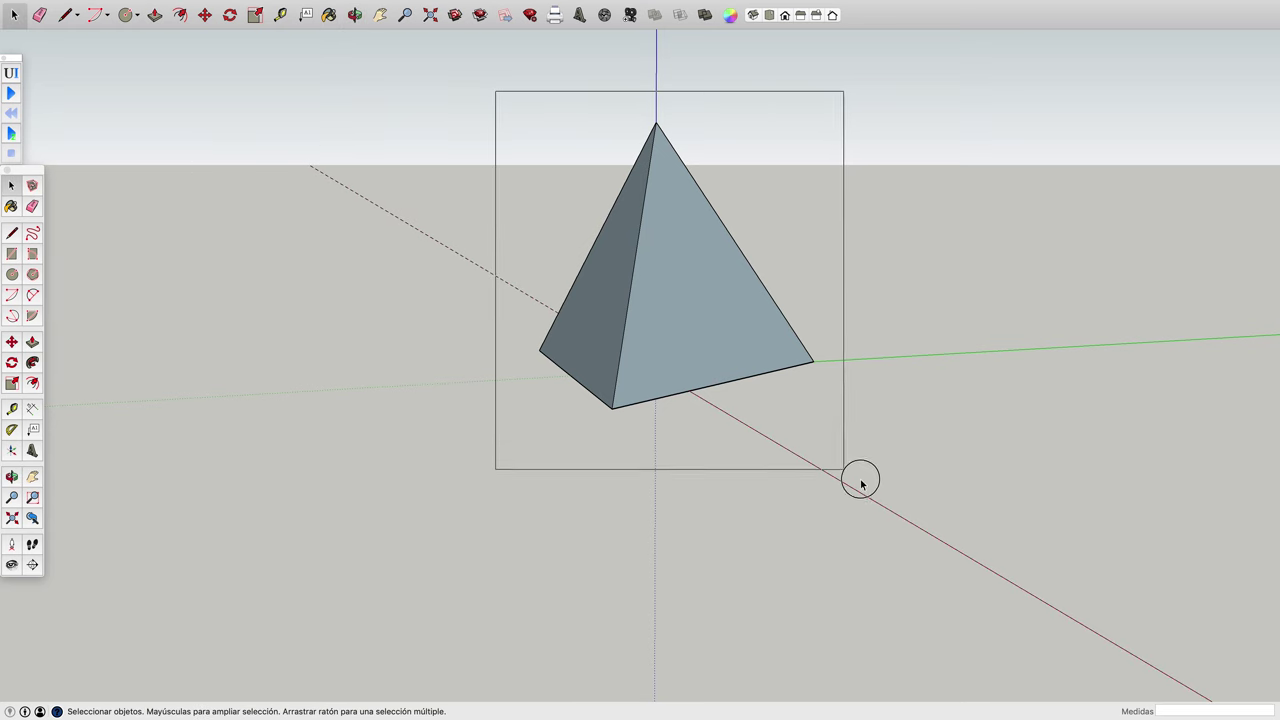
{"action": "key", "text": "b"}
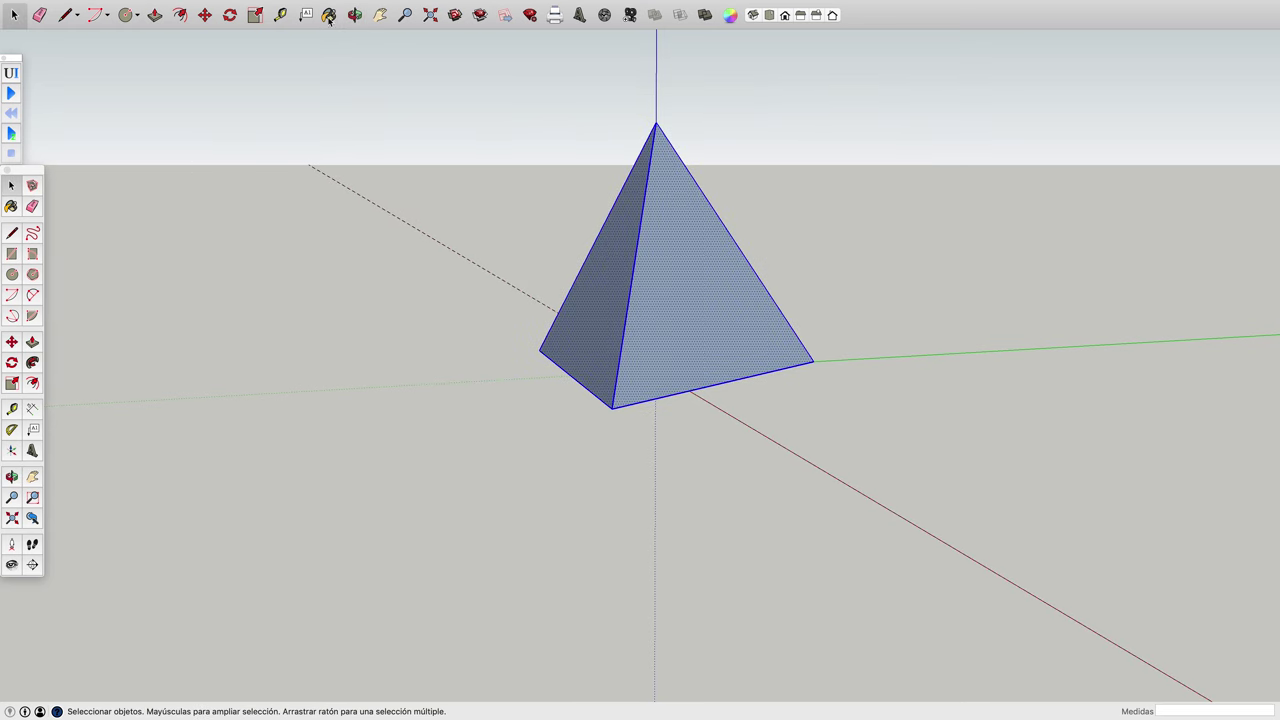
{"action": "left_click", "coordinate": [210, 428]}
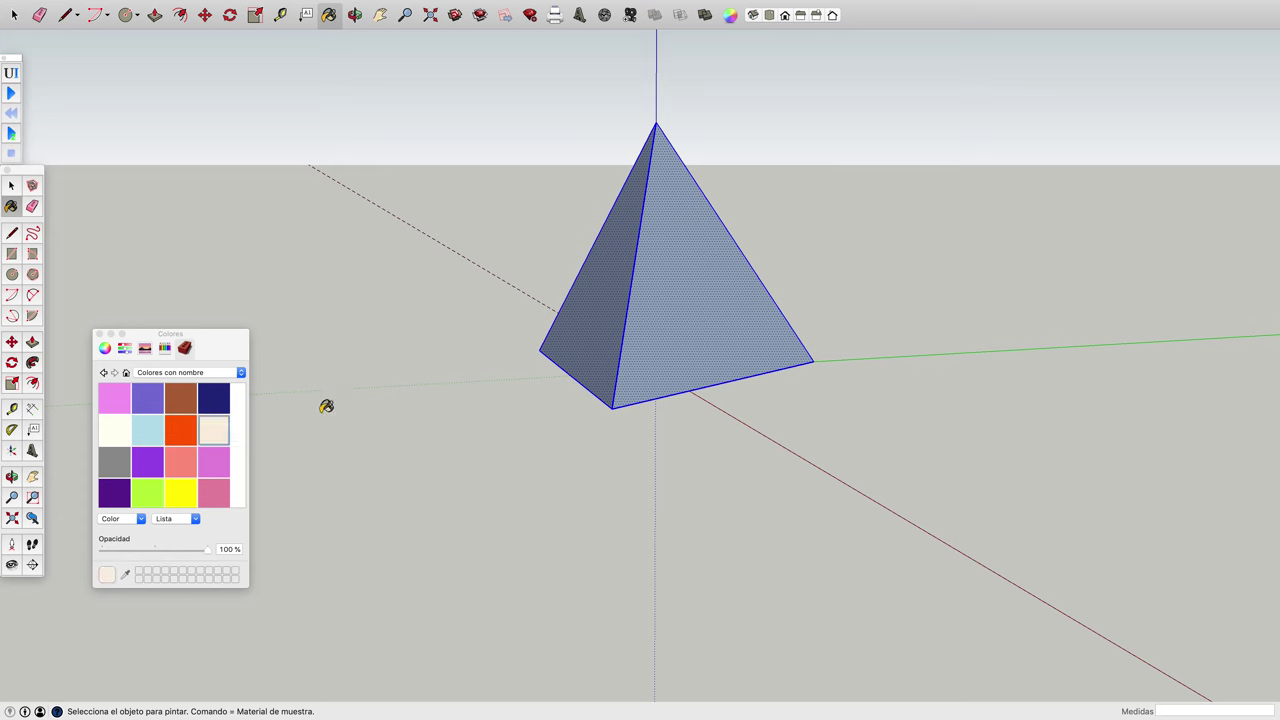
{"action": "left_click", "coordinate": [736, 336]}
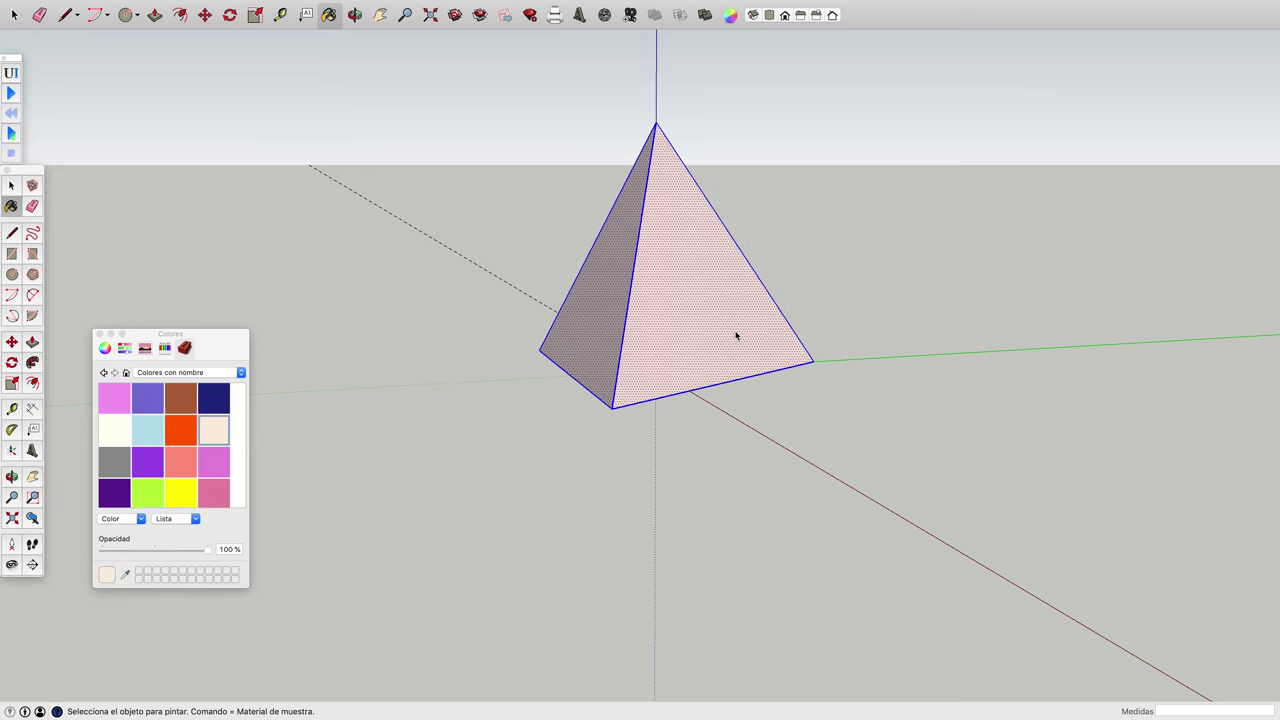
{"action": "left_click", "coordinate": [100, 334]}
Pan the pyramid to the left and select its front face.
{"action": "left_click", "coordinate": [380, 18]}
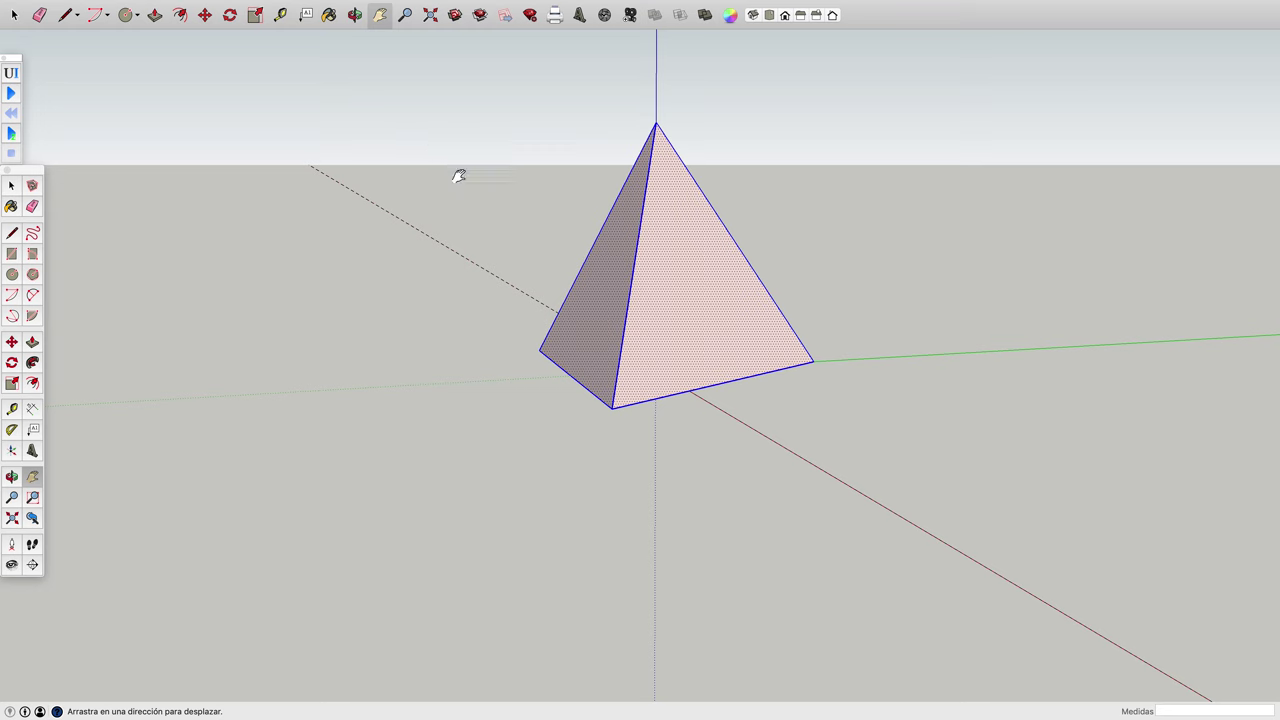
{"action": "mouse_move", "coordinate": [500, 194]}
{"action": "left_mouse_down"}
{"action": "mouse_move", "coordinate": [349, 234]}
{"action": "mouse_move", "coordinate": [197, 247]}
{"action": "left_mouse_up"}
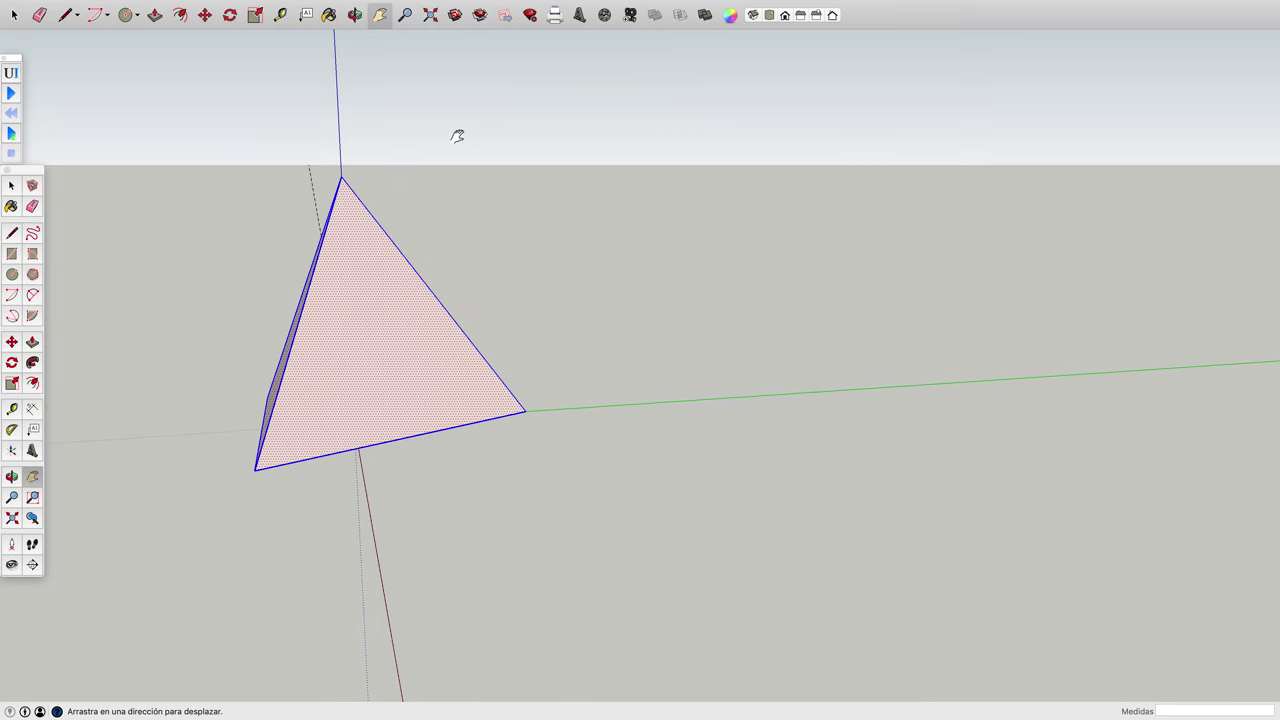
{"action": "right_click", "coordinate": [339, 270]}
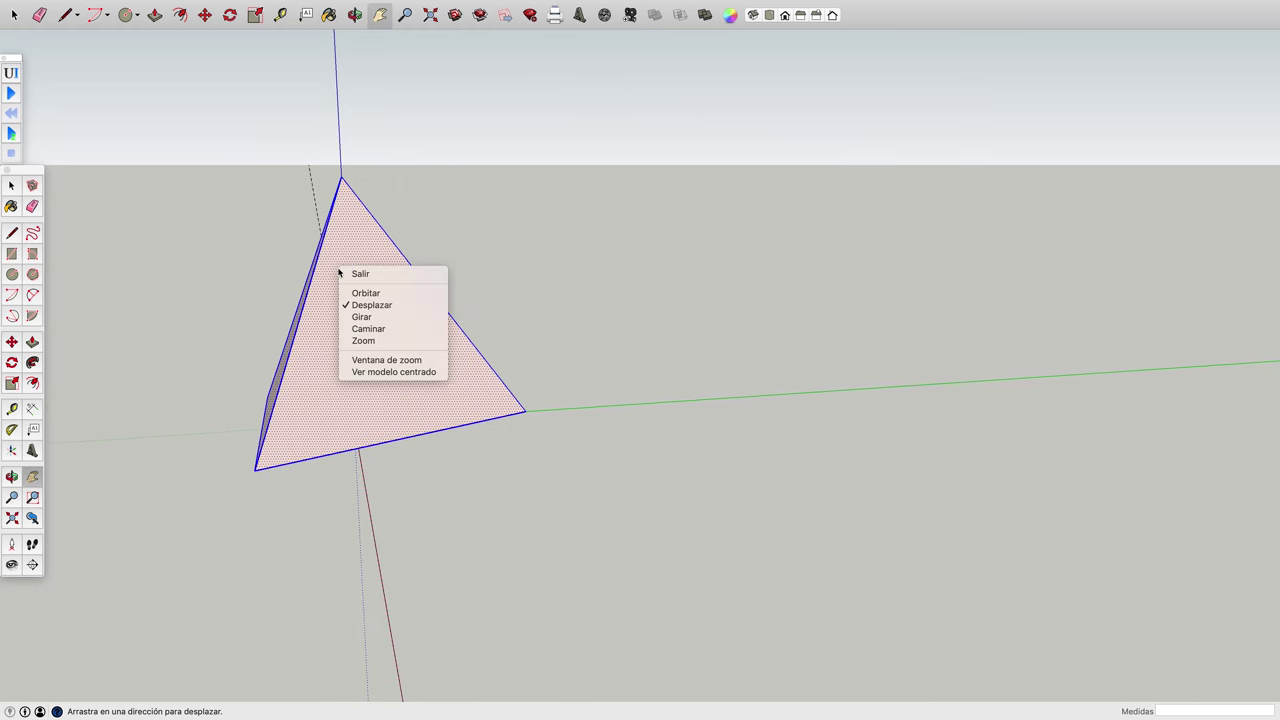
{"action": "left_click", "coordinate": [273, 232]}
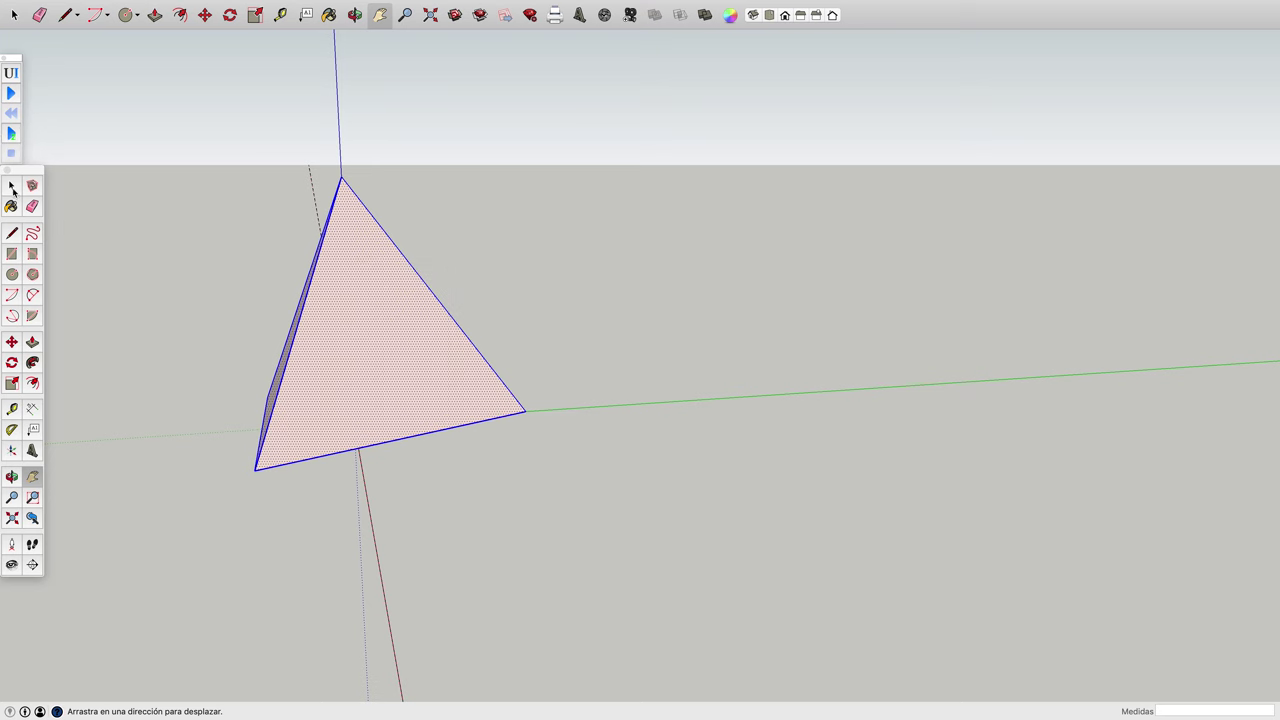
{"action": "left_click", "coordinate": [12, 187]}
{"action": "left_click", "coordinate": [336, 263]}
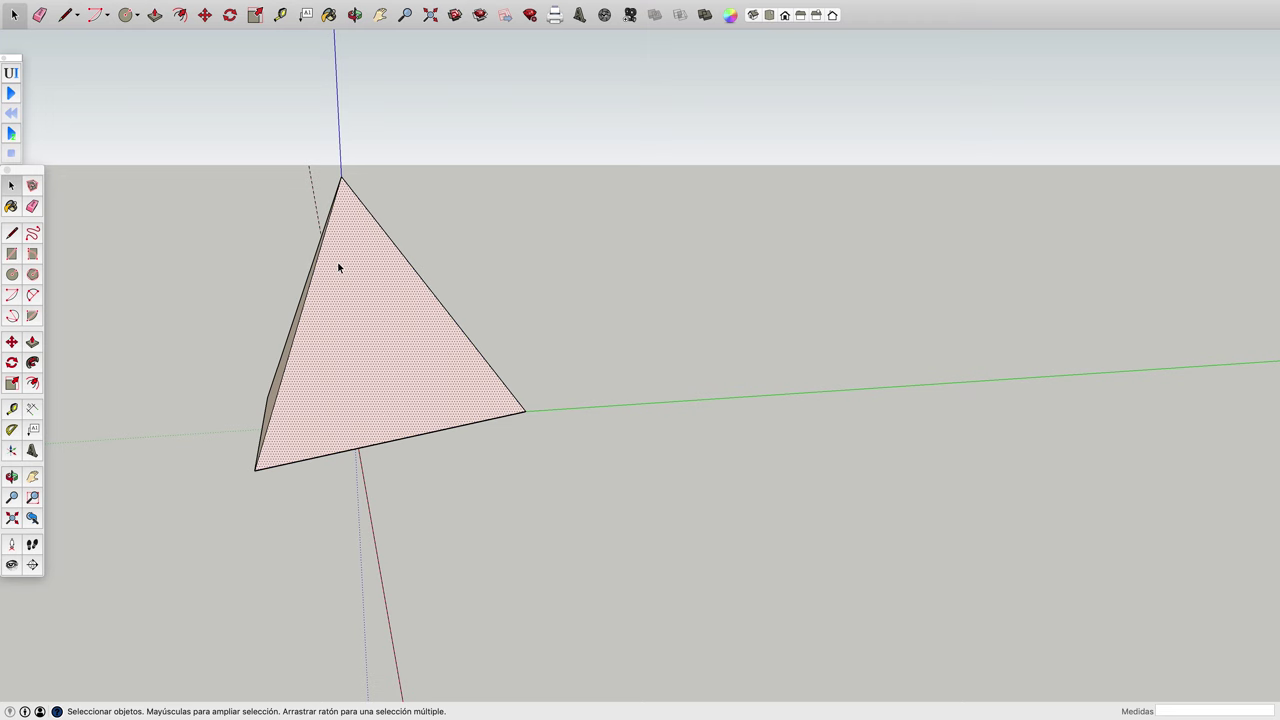
Box-select the whole pyramid and make it a group with Crear grupo.
{"action": "right_click", "coordinate": [339, 267]}
{"action": "left_click", "coordinate": [269, 205]}
{"action": "left_click_drag", "start_coordinate": [196, 147], "coordinate": [521, 476]}
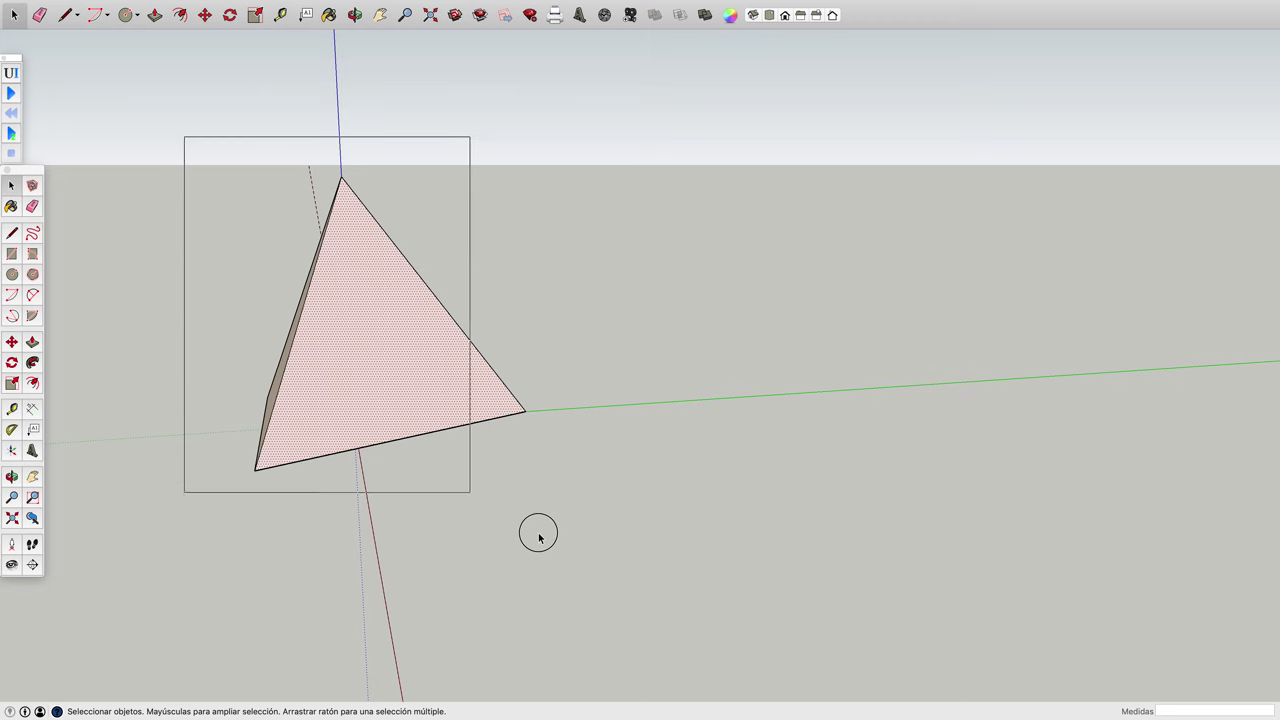
{"action": "right_click", "coordinate": [385, 346]}
{"action": "left_click", "coordinate": [428, 440]}
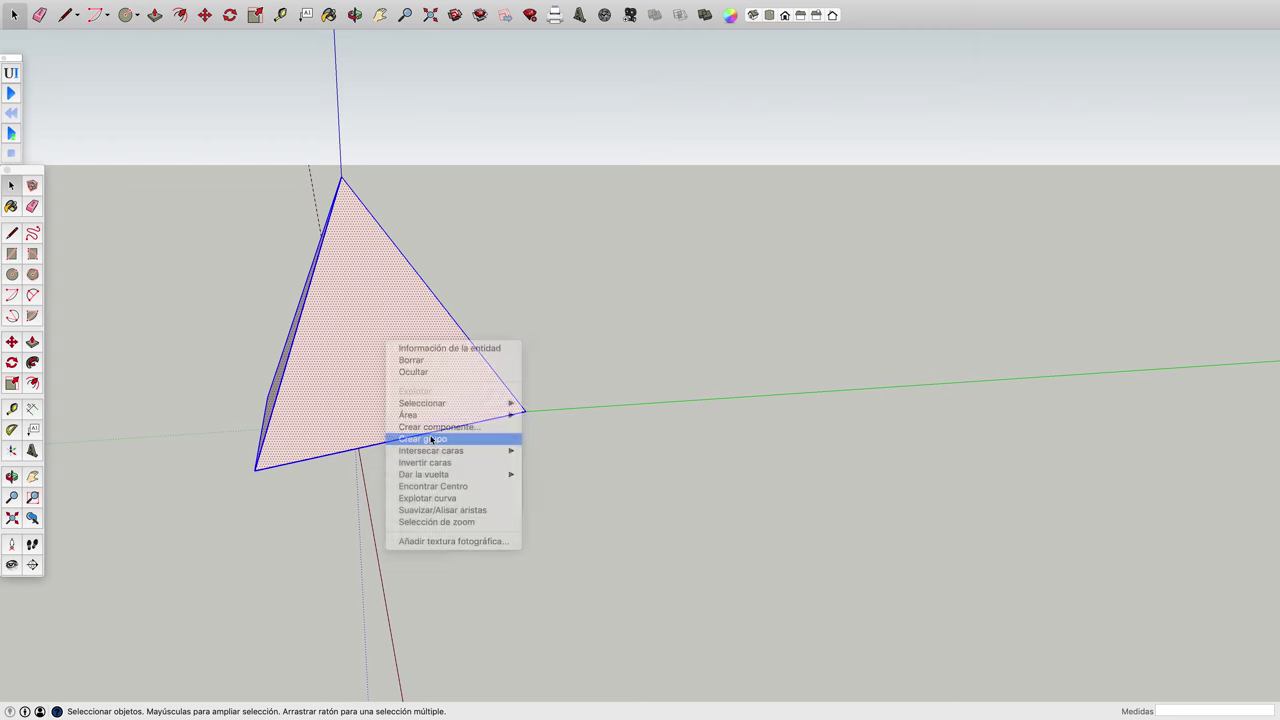
{"action": "left_click", "coordinate": [355, 16]}
{"action": "mouse_move", "coordinate": [577, 440]}
{"action": "left_mouse_down"}
{"action": "mouse_move", "coordinate": [526, 457]}
{"action": "mouse_move", "coordinate": [206, 434]}
{"action": "left_mouse_up"}
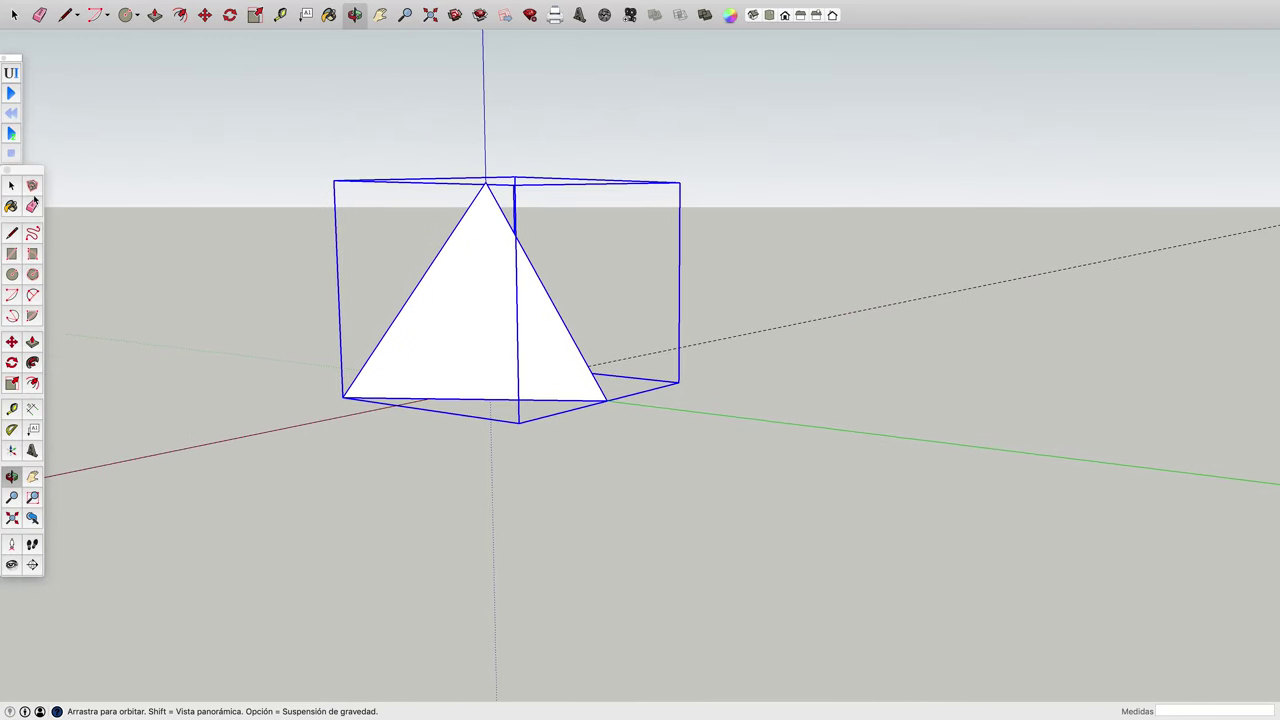
{"action": "left_click", "coordinate": [12, 187]}
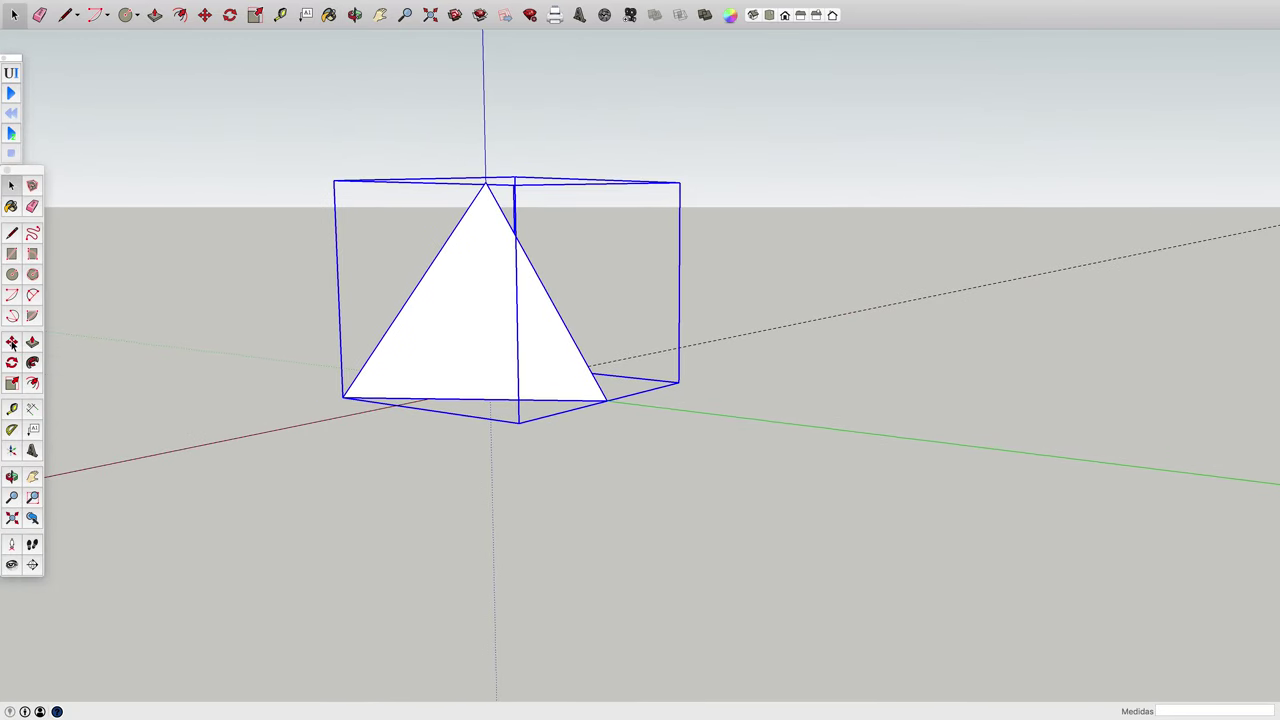
{"action": "left_click", "coordinate": [12, 342]}
{"action": "mouse_move", "coordinate": [439, 313]}
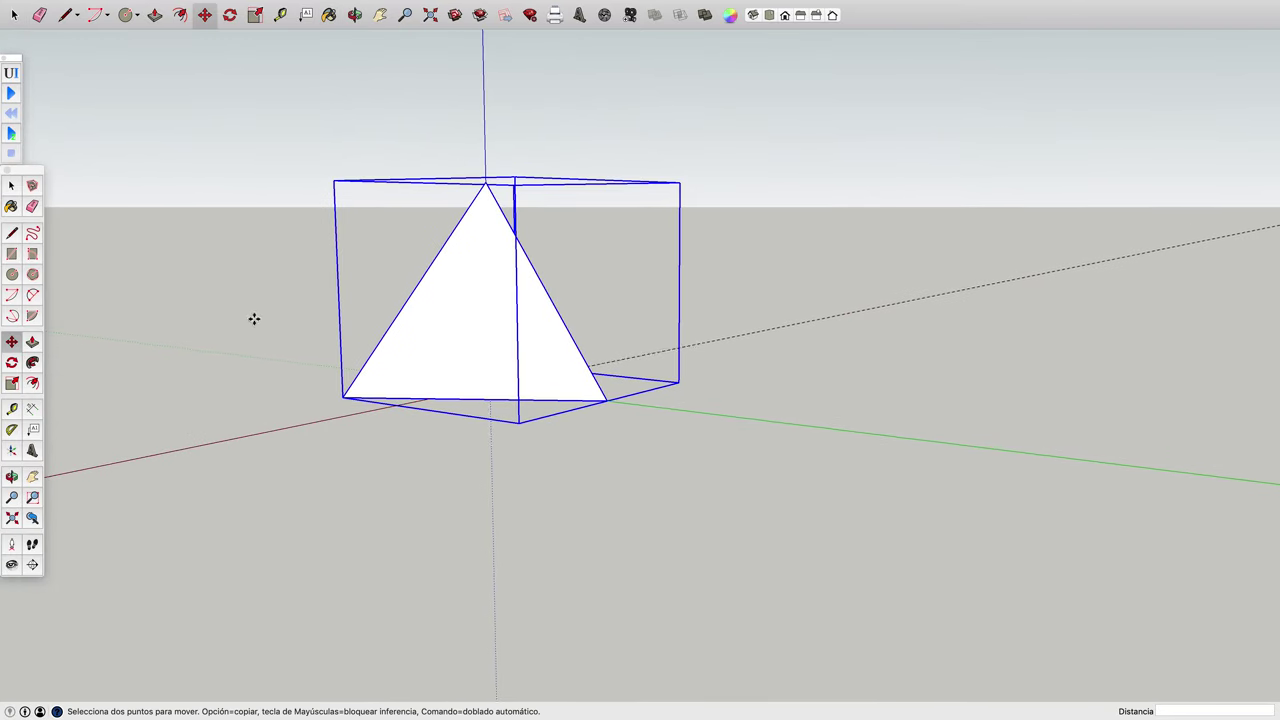
Snap the grouped pyramid's corner to the origin and copy it beside the original, corner to corner.
{"action": "left_click", "coordinate": [439, 313]}
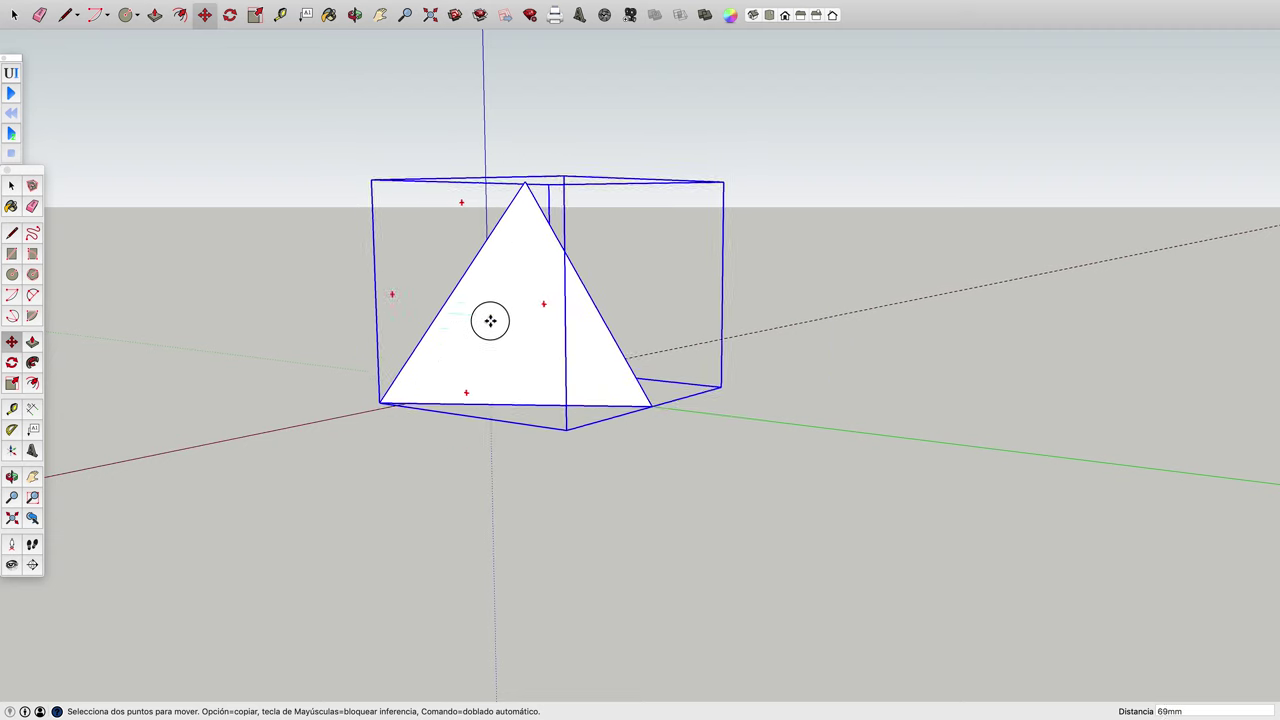
{"action": "left_click", "coordinate": [588, 306]}
{"action": "left_click", "coordinate": [484, 400]}
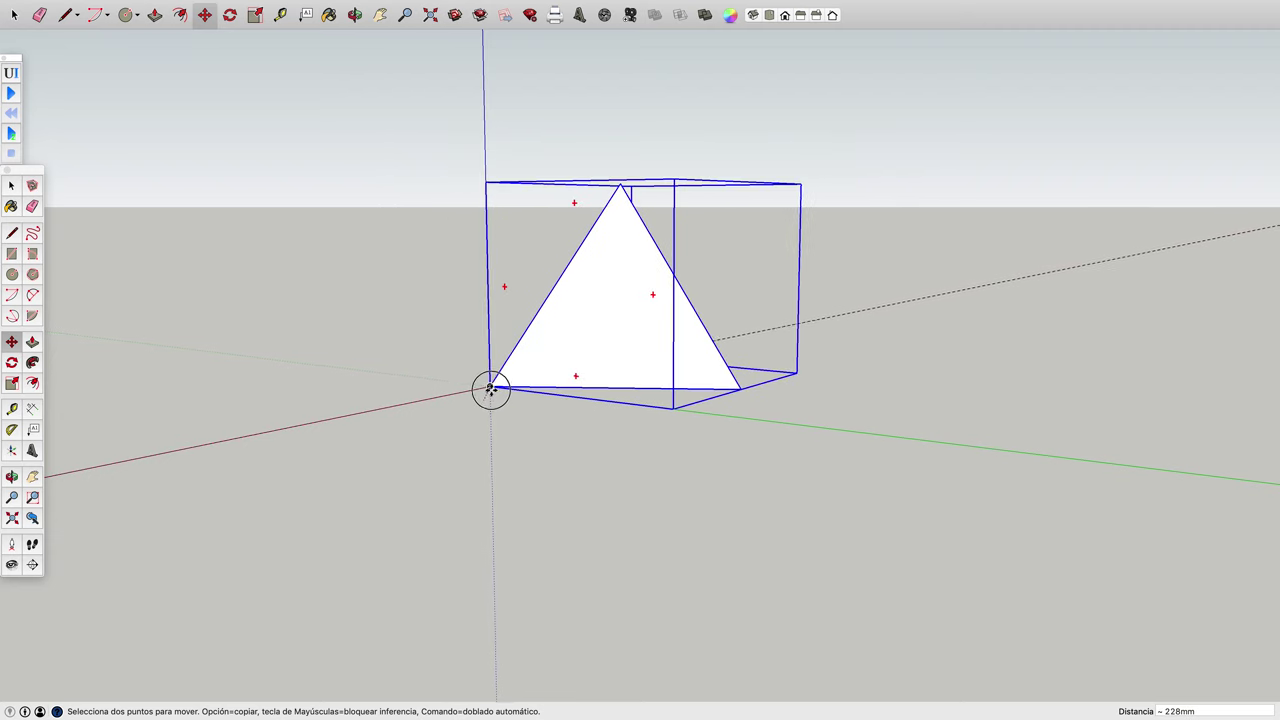
{"action": "left_click", "coordinate": [491, 386]}
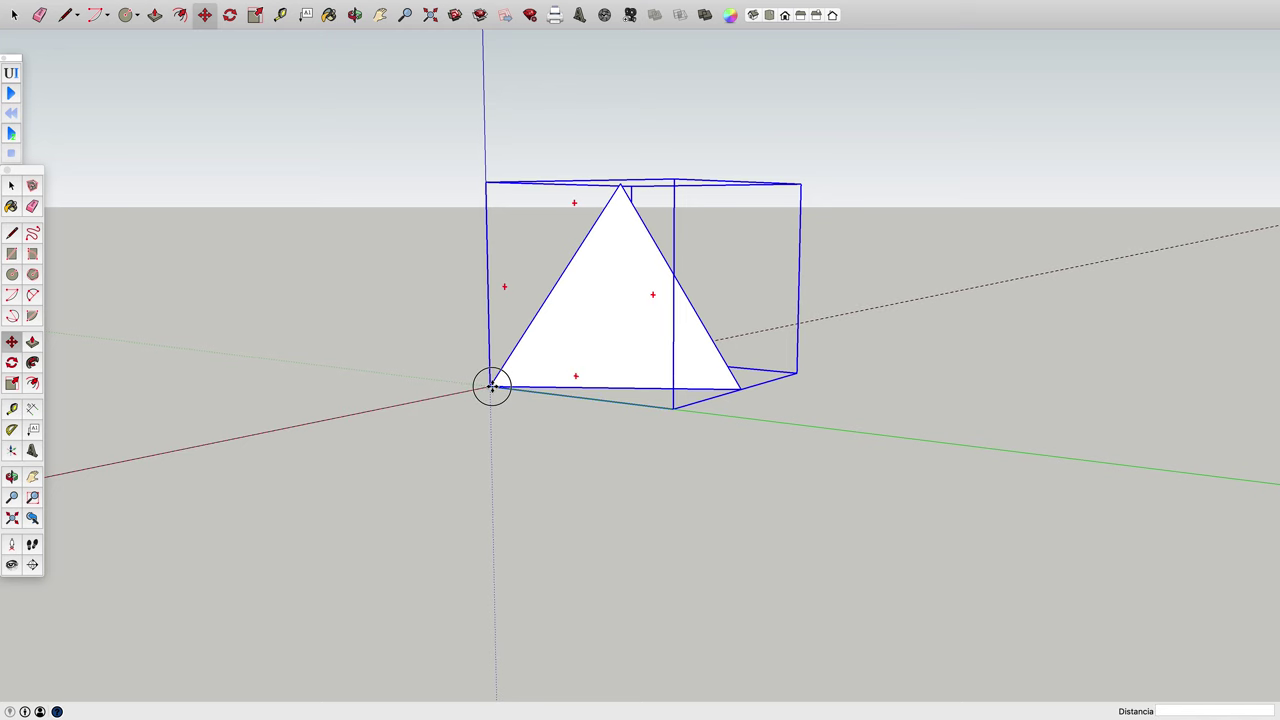
{"action": "left_click", "coordinate": [491, 386], "text": "alt"}
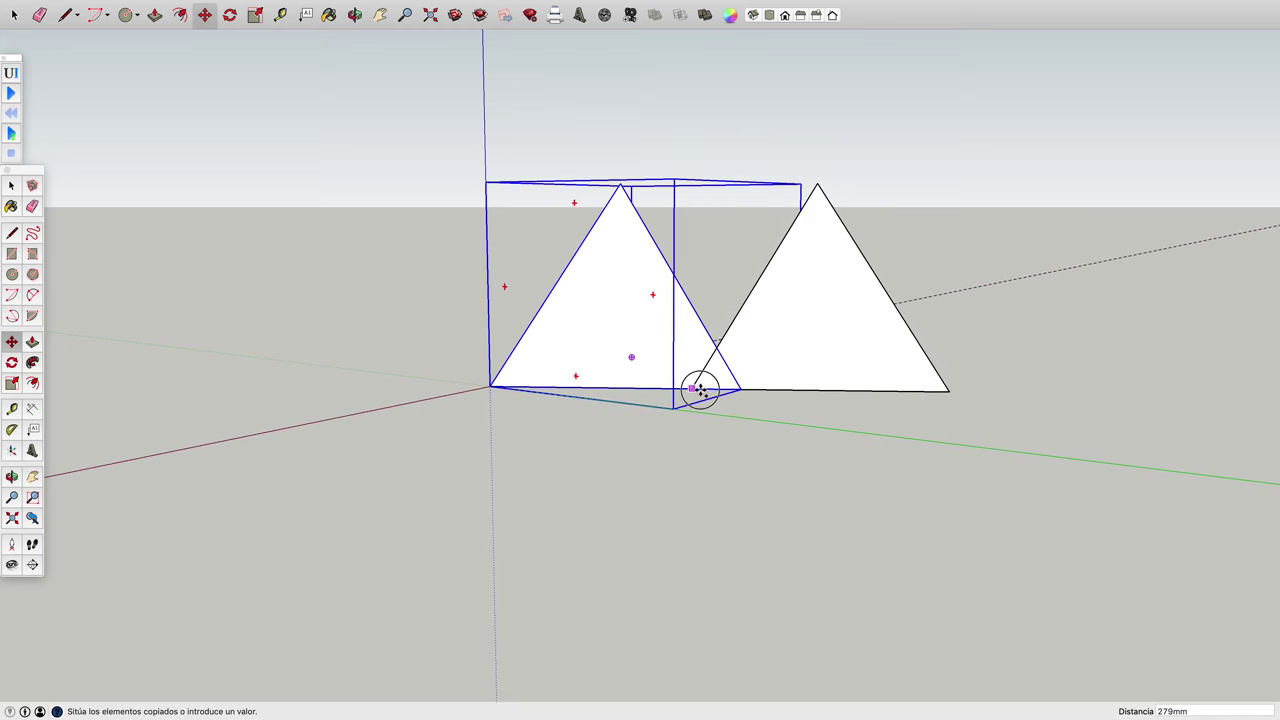
{"action": "left_click", "coordinate": [738, 390]}
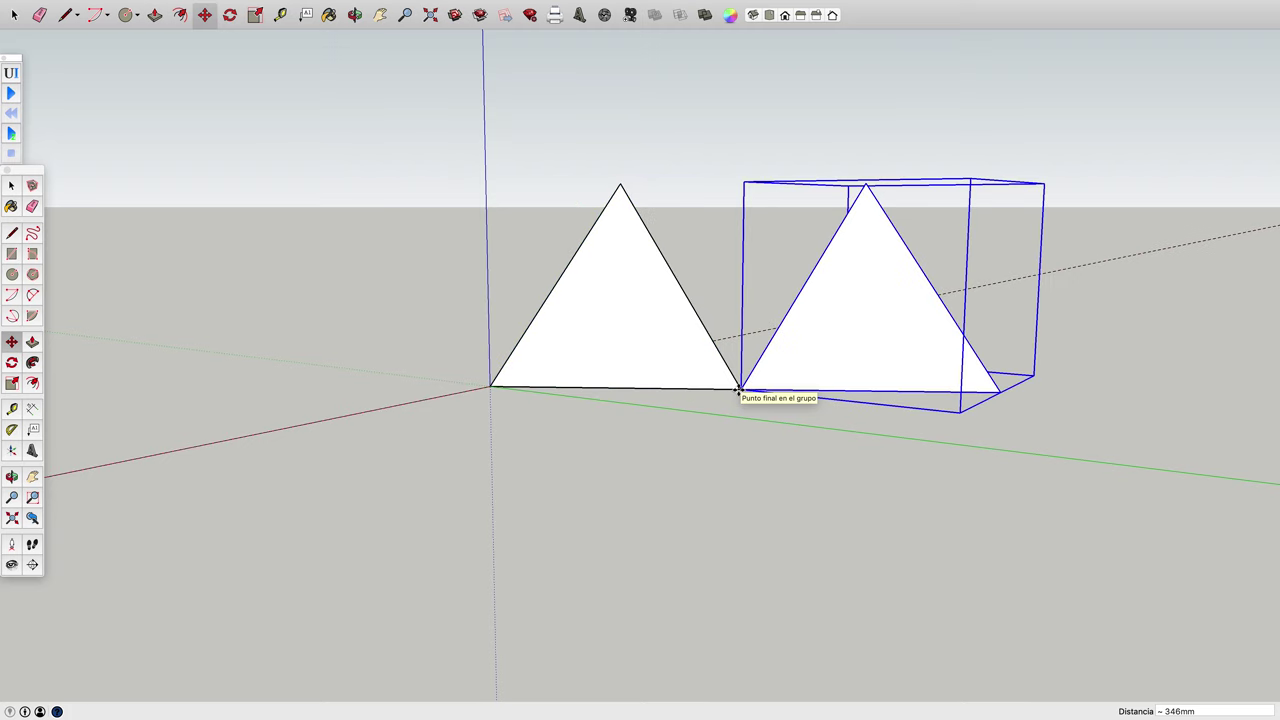
{"action": "left_click", "coordinate": [358, 16]}
{"action": "mouse_move", "coordinate": [1060, 320]}
{"action": "left_mouse_down"}
{"action": "mouse_move", "coordinate": [737, 394]}
{"action": "mouse_move", "coordinate": [109, 314]}
{"action": "mouse_move", "coordinate": [144, 315]}
{"action": "left_mouse_up"}
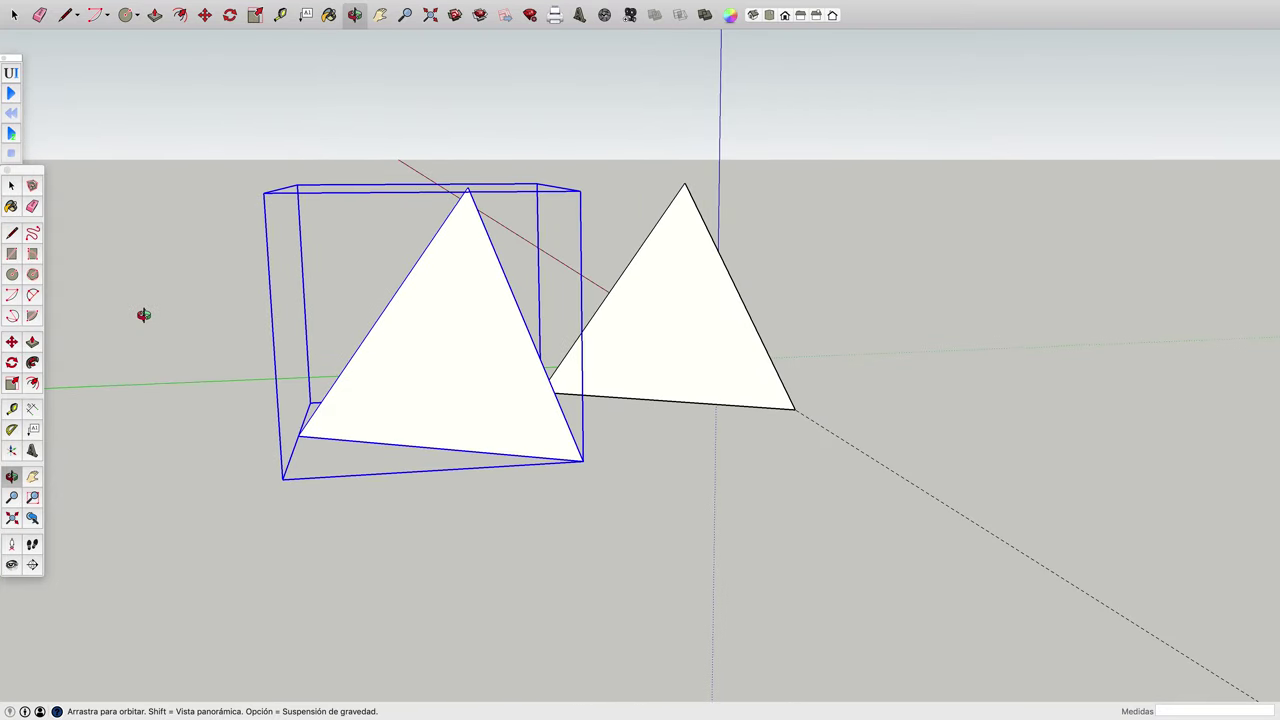
Copy the pyramid to the third base corner and stack another copy on top.
{"action": "left_click", "coordinate": [12, 341]}
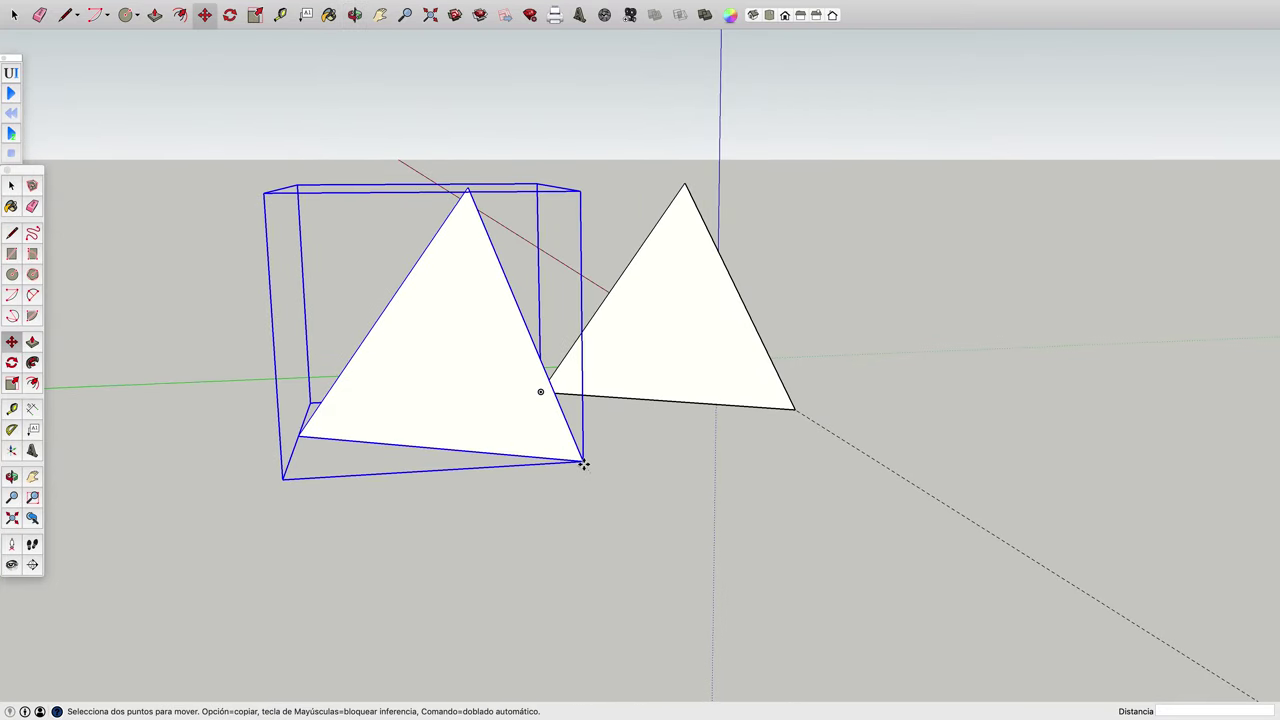
{"action": "left_click", "coordinate": [581, 460], "text": "alt"}
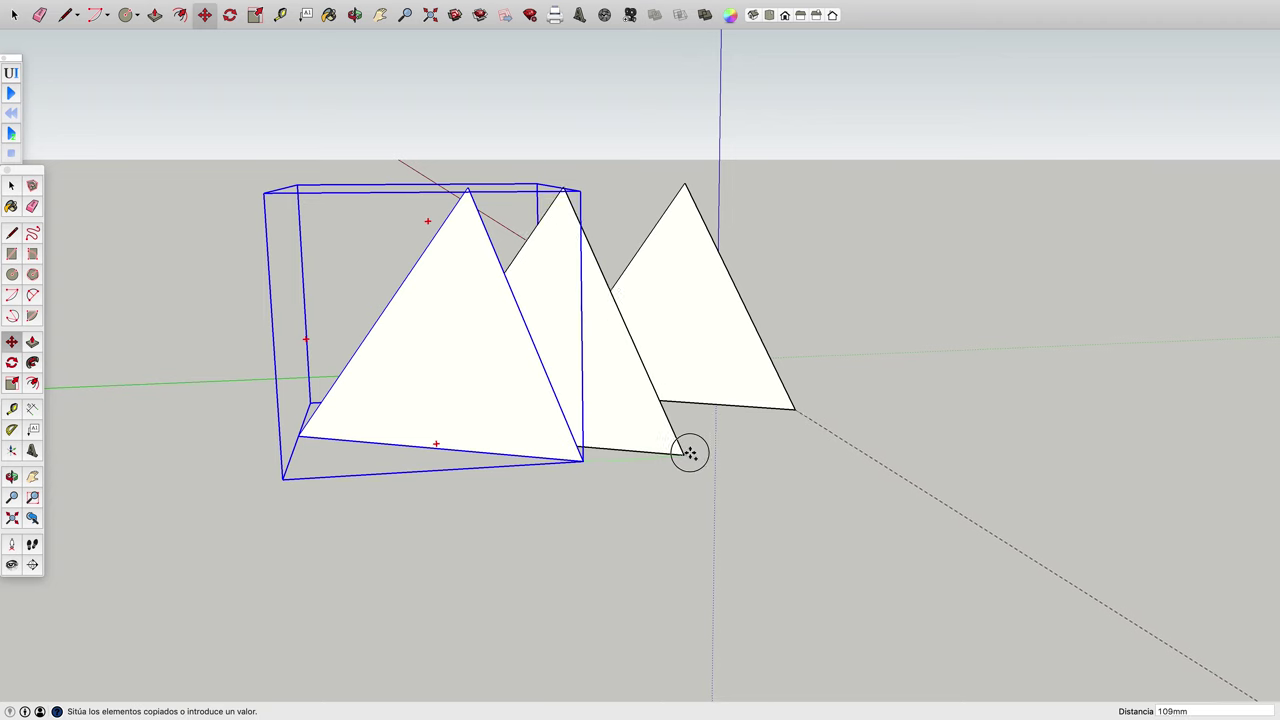
{"action": "left_click", "coordinate": [992, 511]}
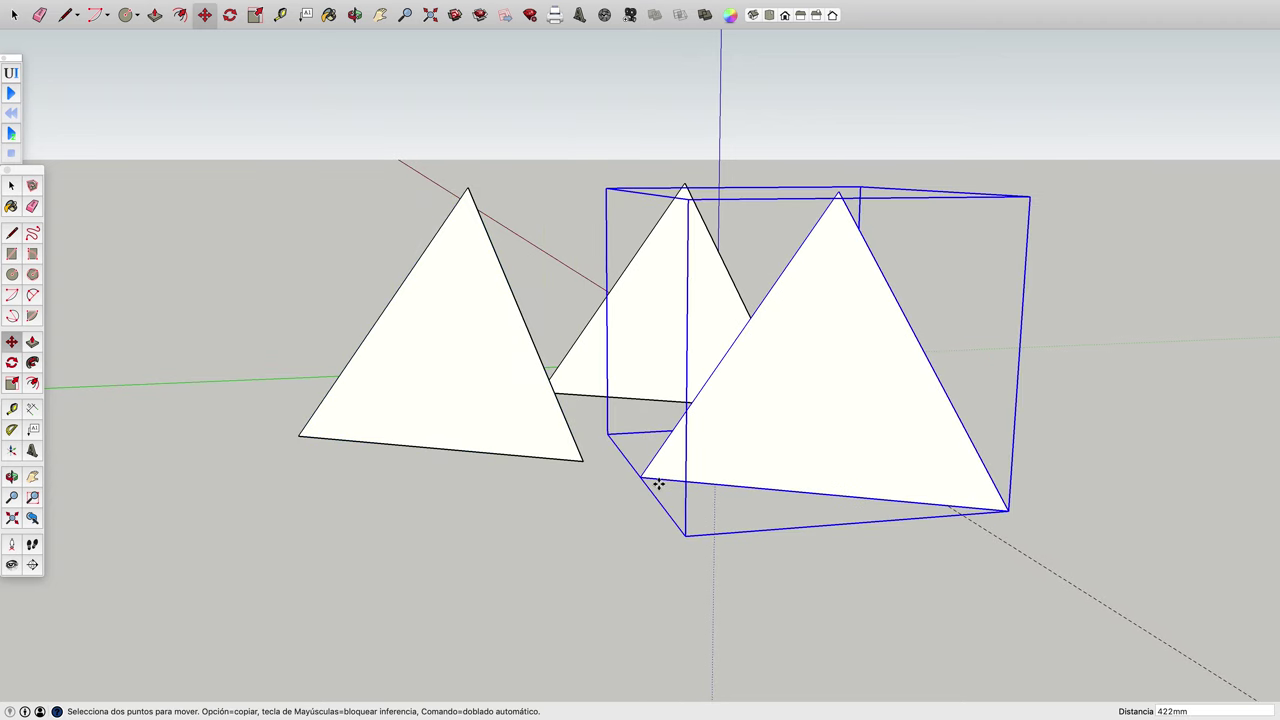
{"action": "left_click", "coordinate": [829, 463]}
{"action": "left_click", "coordinate": [583, 458]}
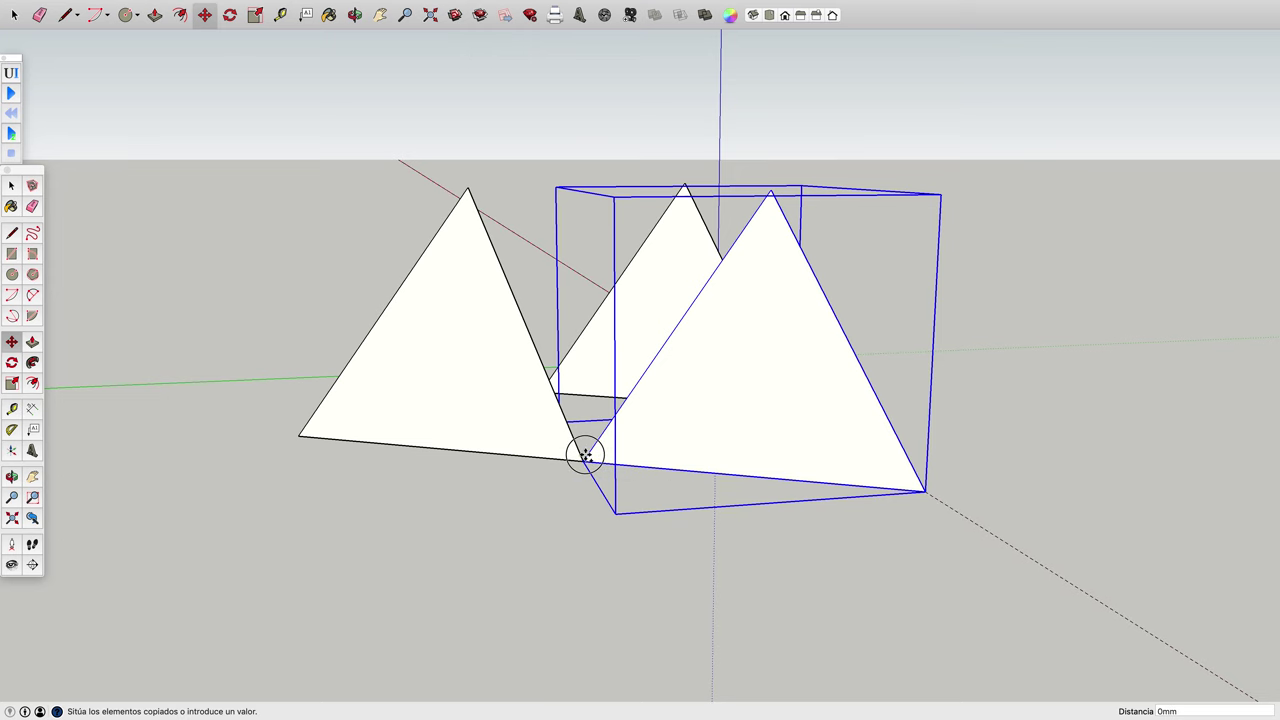
{"action": "left_click", "coordinate": [585, 455]}
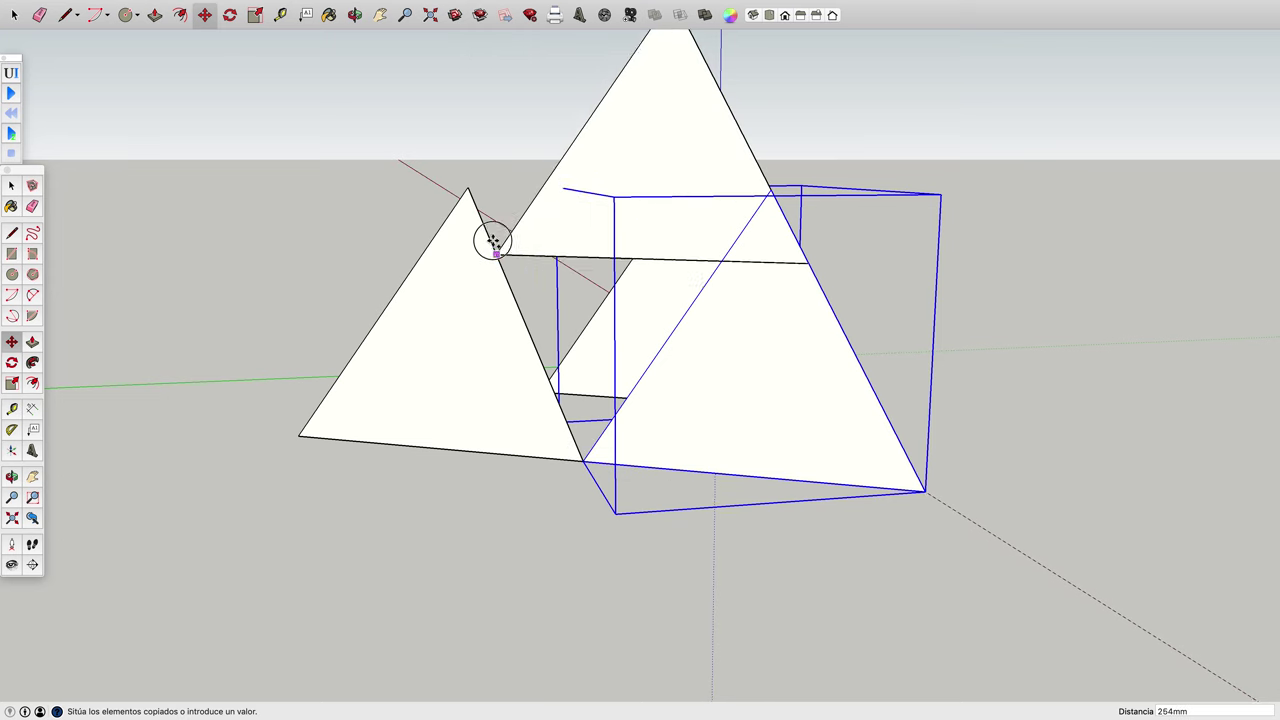
{"action": "left_click", "coordinate": [469, 188]}
{"action": "scroll", "coordinate": [369, 137], "scroll_direction": "down", "scroll_amount": 3}
{"action": "scroll", "coordinate": [354, 160], "scroll_direction": "down", "scroll_amount": 1}
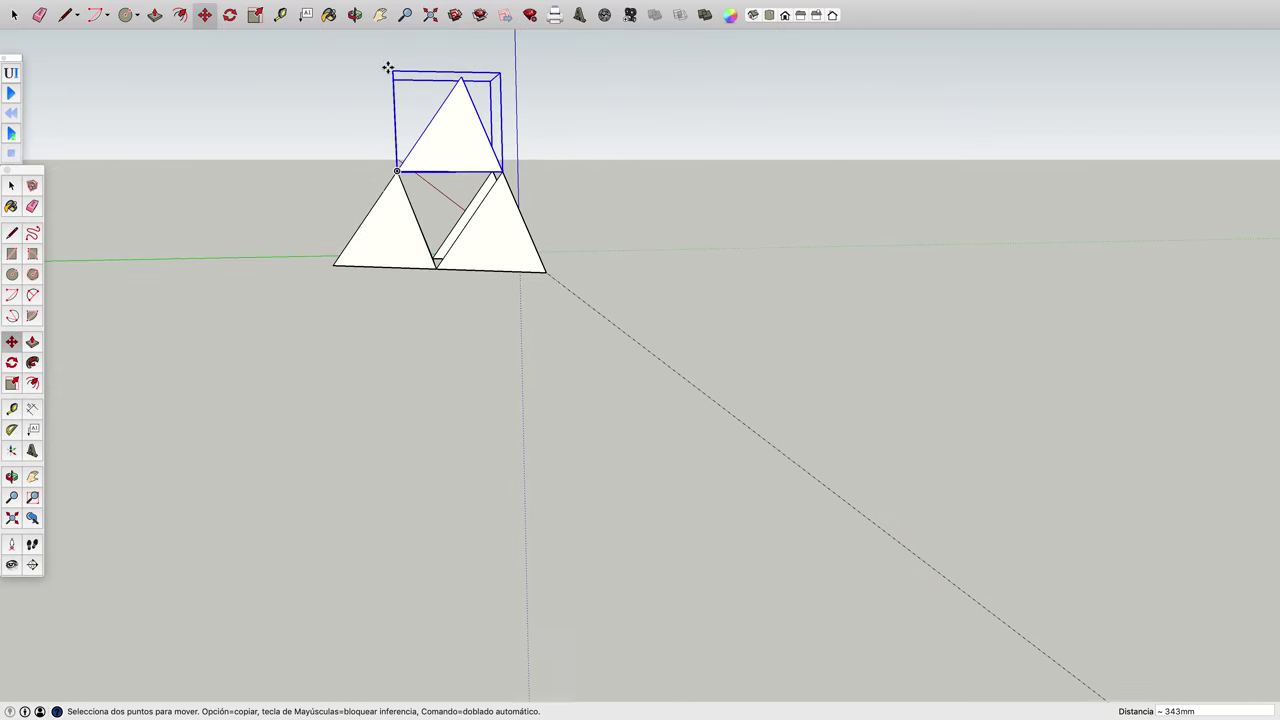
{"action": "left_click", "coordinate": [380, 14]}
{"action": "left_click_drag", "start_coordinate": [300, 163], "coordinate": [450, 291]}
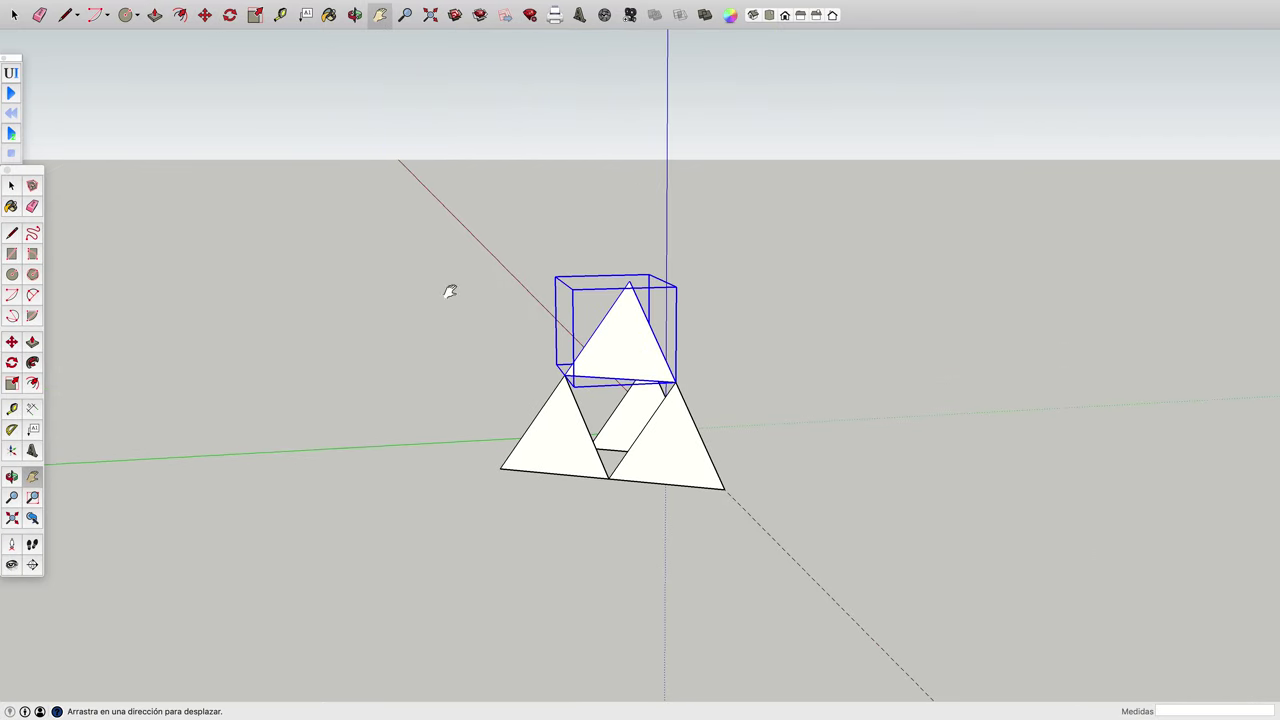
Select all four tetrahedron groups and copy the cluster beside the original, corner to corner.
{"action": "left_click", "coordinate": [355, 14]}
{"action": "mouse_move", "coordinate": [340, 334]}
{"action": "left_mouse_down"}
{"action": "mouse_move", "coordinate": [1043, 378]}
{"action": "mouse_move", "coordinate": [1020, 380]}
{"action": "left_mouse_up"}
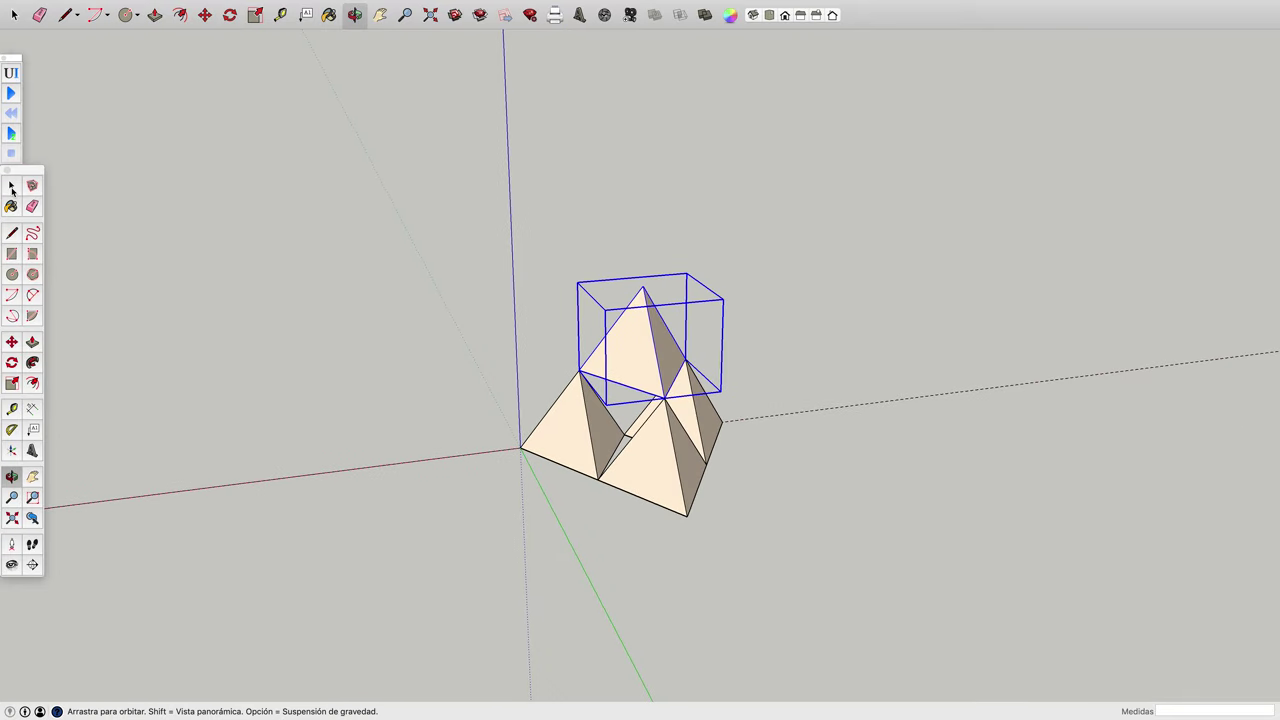
{"action": "left_click", "coordinate": [11, 186]}
{"action": "left_click_drag", "start_coordinate": [470, 246], "coordinate": [792, 577]}
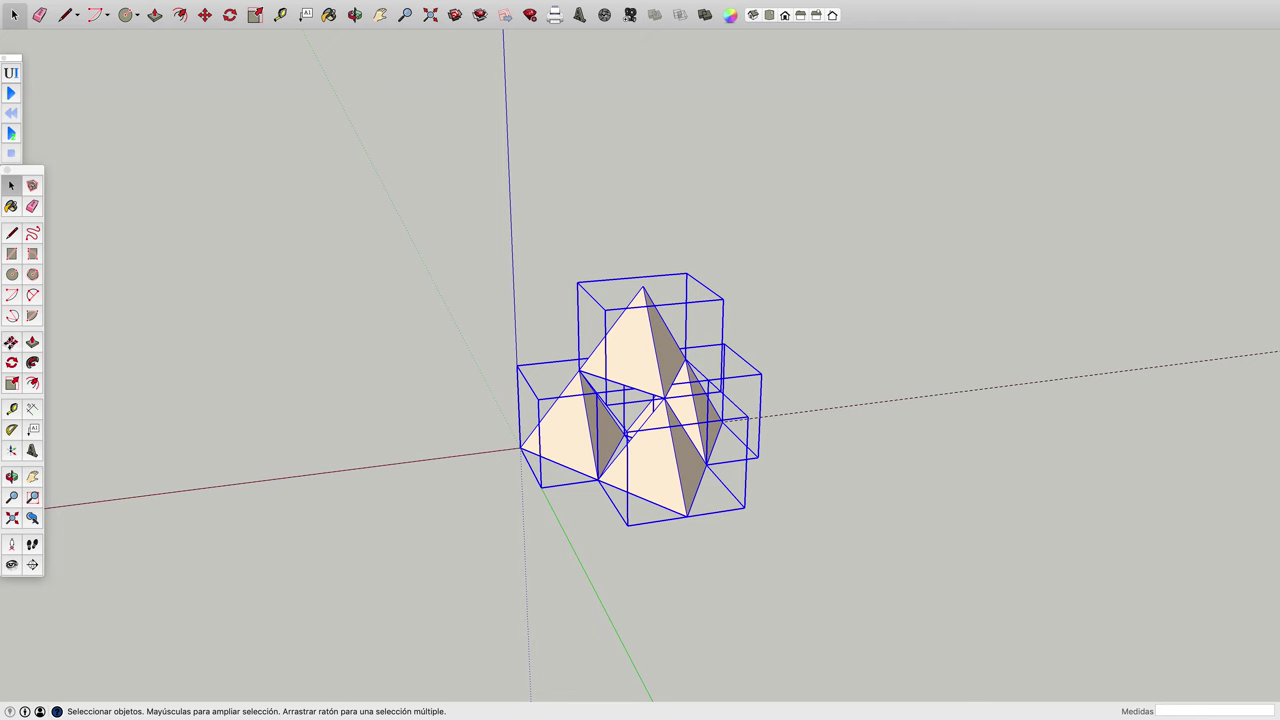
{"action": "key", "text": "m"}
{"action": "left_click", "coordinate": [553, 457]}
{"action": "key", "text": "alt"}
{"action": "left_click", "coordinate": [700, 515]}
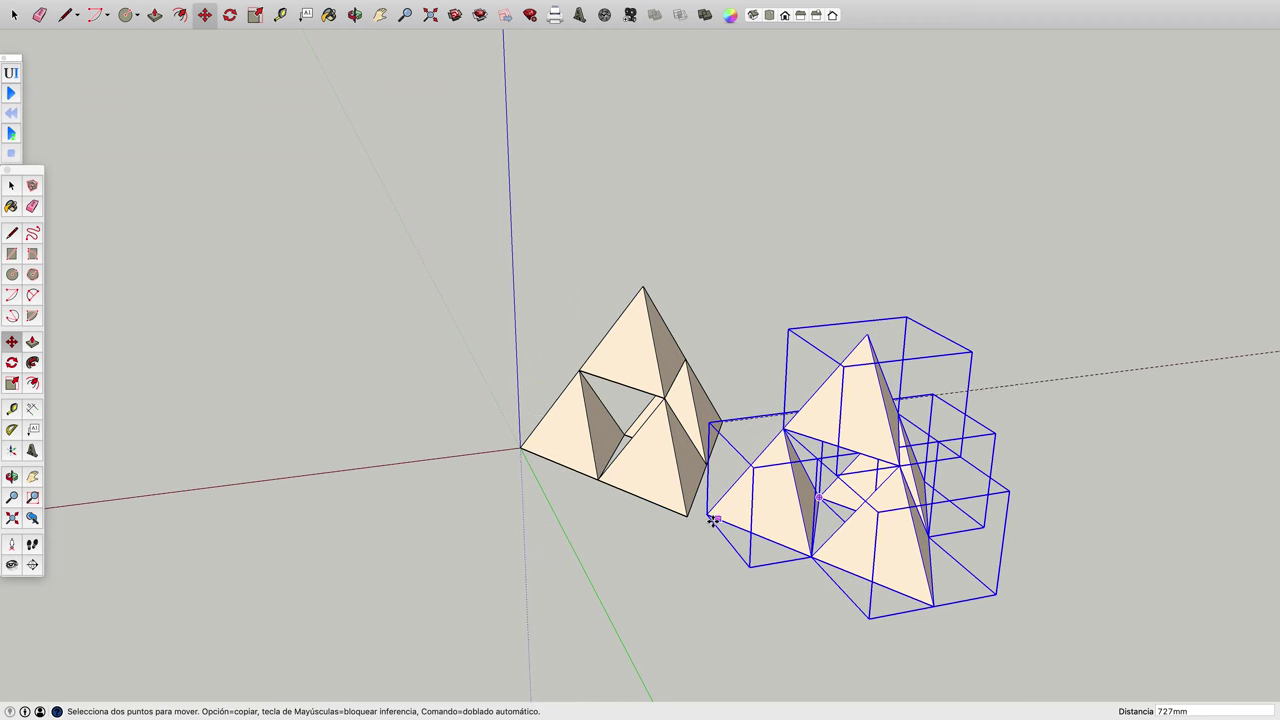
Copy the cluster to the third base position and stack another copy on top.
{"action": "left_click", "coordinate": [700, 515]}
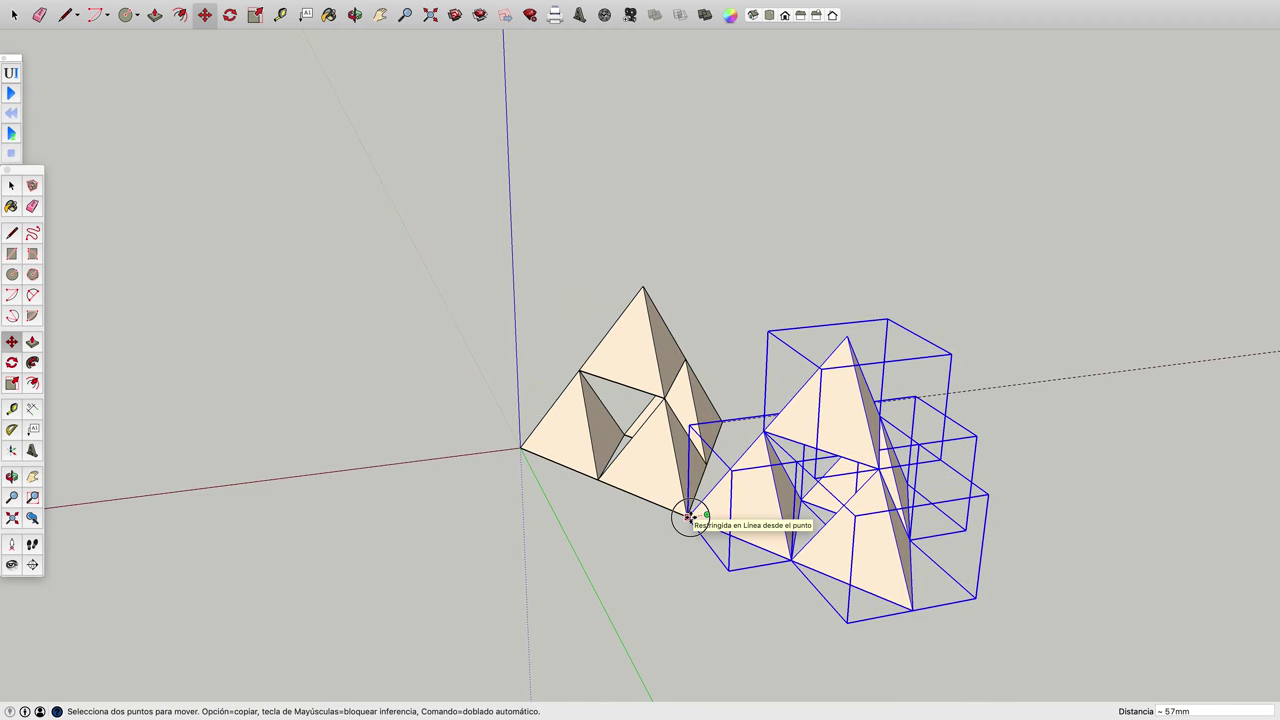
{"action": "left_click", "coordinate": [688, 516]}
{"action": "key", "text": "alt"}
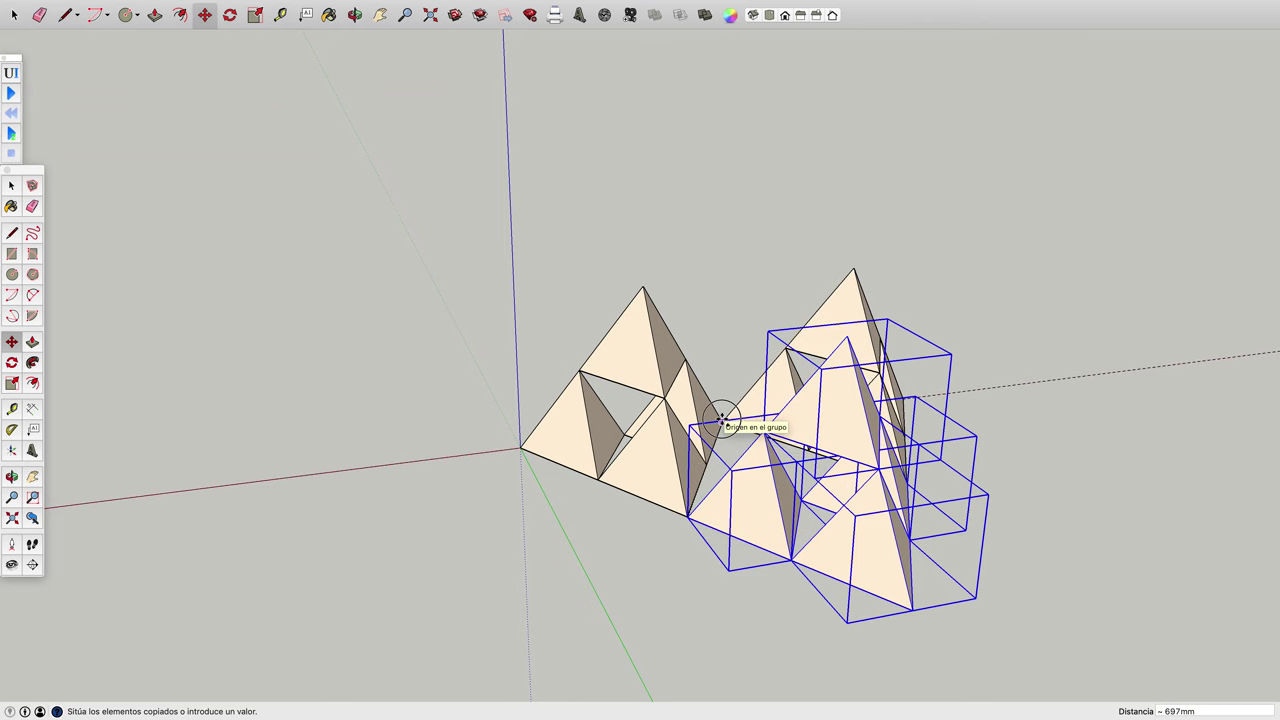
{"action": "left_click", "coordinate": [722, 420]}
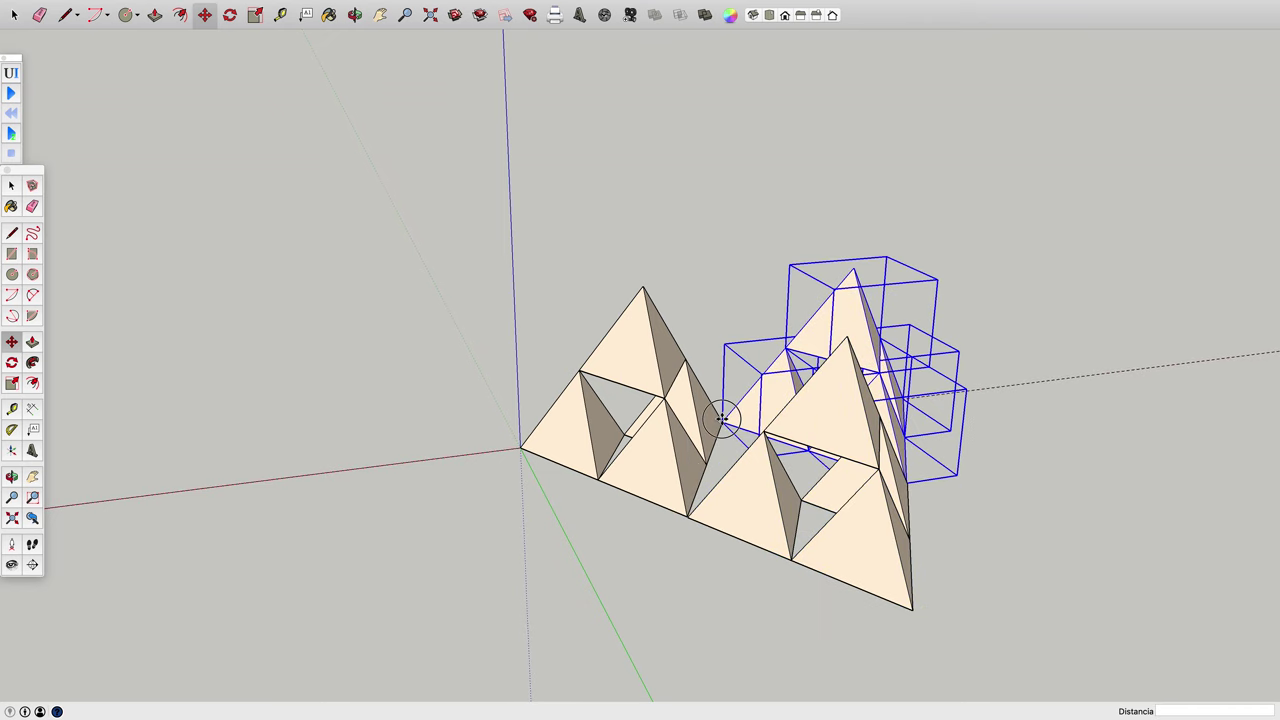
{"action": "left_click", "coordinate": [722, 418]}
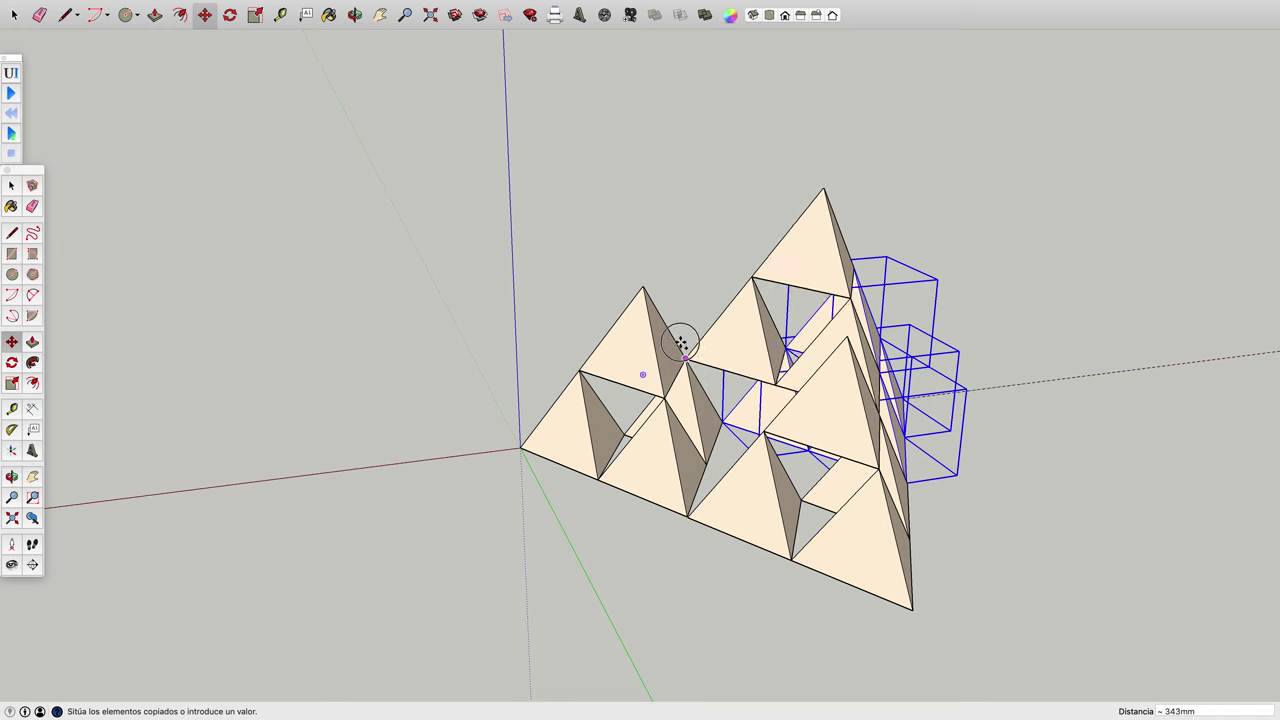
{"action": "left_click", "coordinate": [644, 289]}
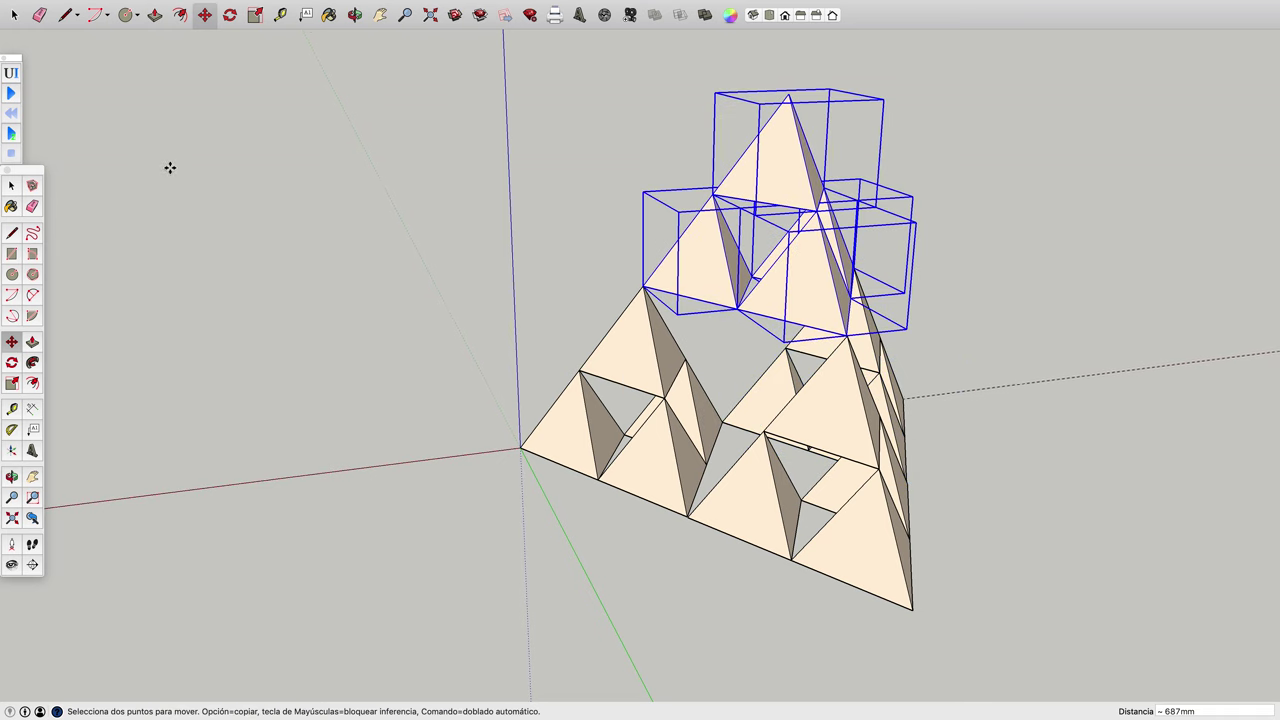
Reframe the view and select every tetrahedron of the small Sierpinski pyramid.
{"action": "key", "text": "h"}
{"action": "left_click_drag", "start_coordinate": [496, 245], "coordinate": [301, 240]}
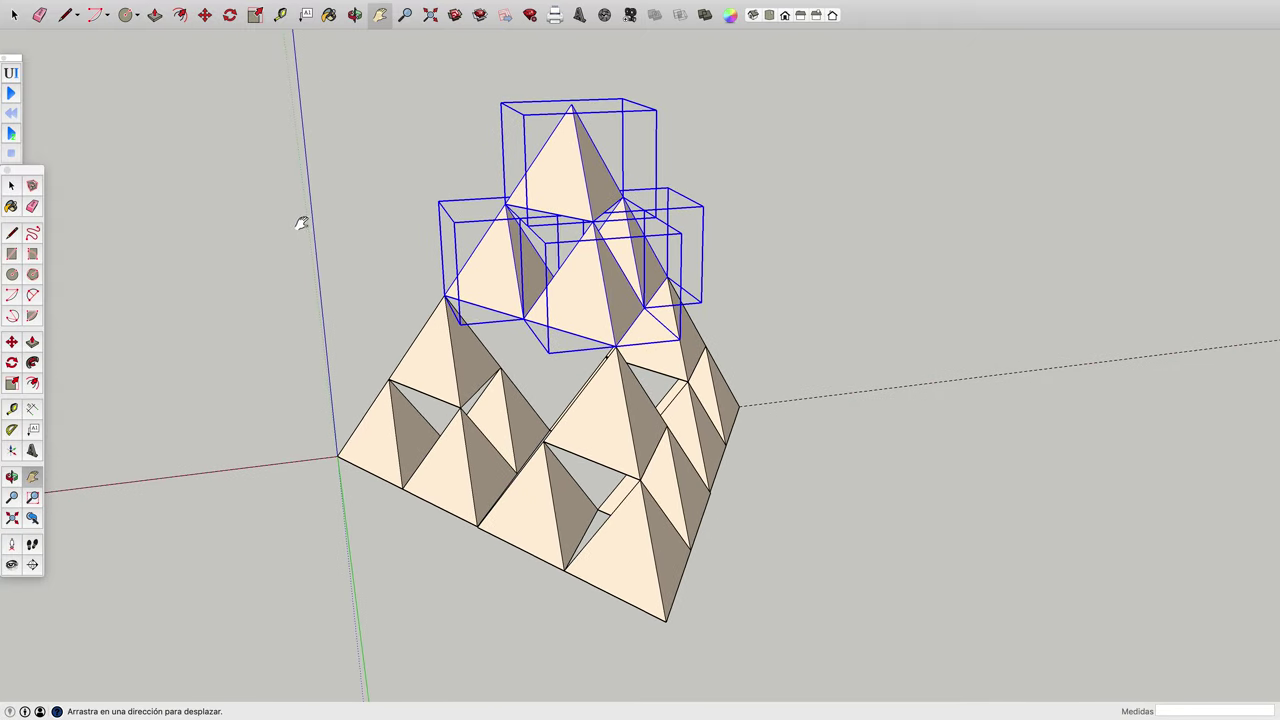
{"action": "key", "text": "o"}
{"action": "mouse_move", "coordinate": [669, 363]}
{"action": "left_mouse_down"}
{"action": "mouse_move", "coordinate": [709, 480]}
{"action": "mouse_move", "coordinate": [551, 471]}
{"action": "mouse_move", "coordinate": [291, 401]}
{"action": "left_mouse_up"}
{"action": "mouse_move", "coordinate": [894, 369]}
{"action": "left_mouse_down"}
{"action": "mouse_move", "coordinate": [640, 400]}
{"action": "mouse_move", "coordinate": [320, 374]}
{"action": "left_mouse_up"}
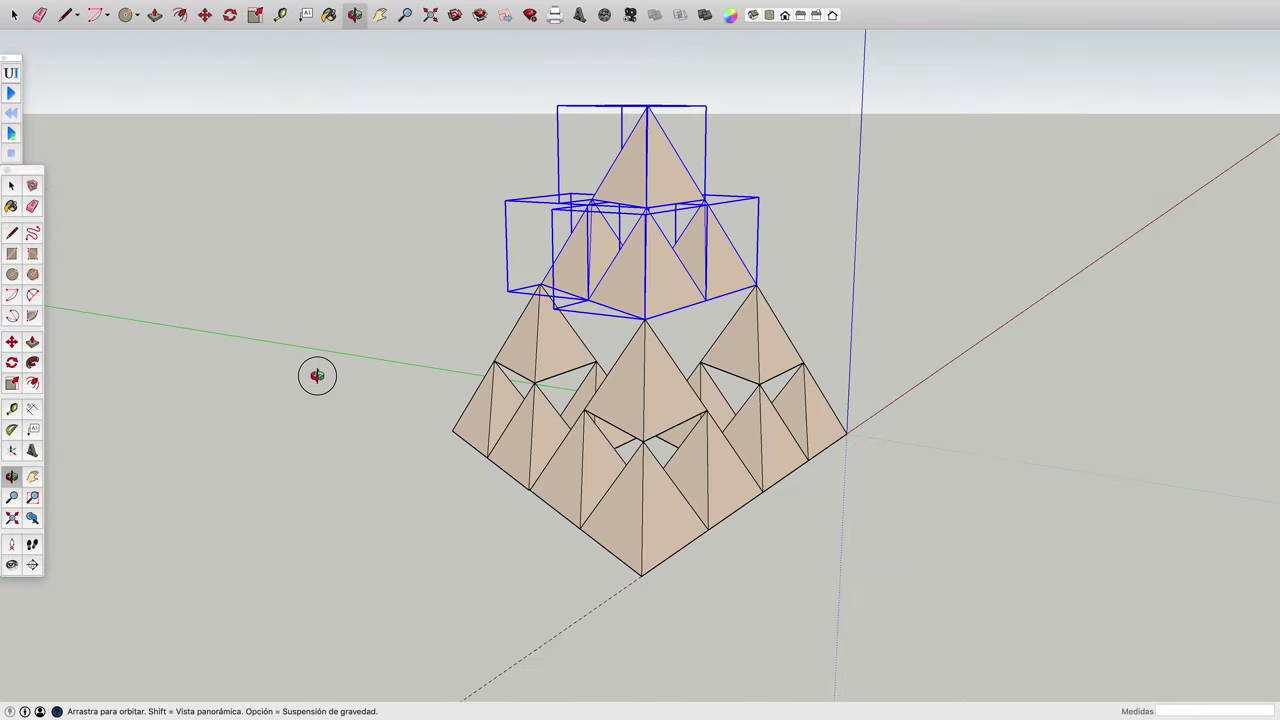
{"action": "mouse_move", "coordinate": [779, 348]}
{"action": "left_mouse_down"}
{"action": "mouse_move", "coordinate": [531, 366]}
{"action": "mouse_move", "coordinate": [274, 346]}
{"action": "mouse_move", "coordinate": [189, 360]}
{"action": "mouse_move", "coordinate": [296, 357]}
{"action": "left_mouse_up"}
{"action": "left_click_drag", "start_coordinate": [746, 383], "coordinate": [677, 414]}
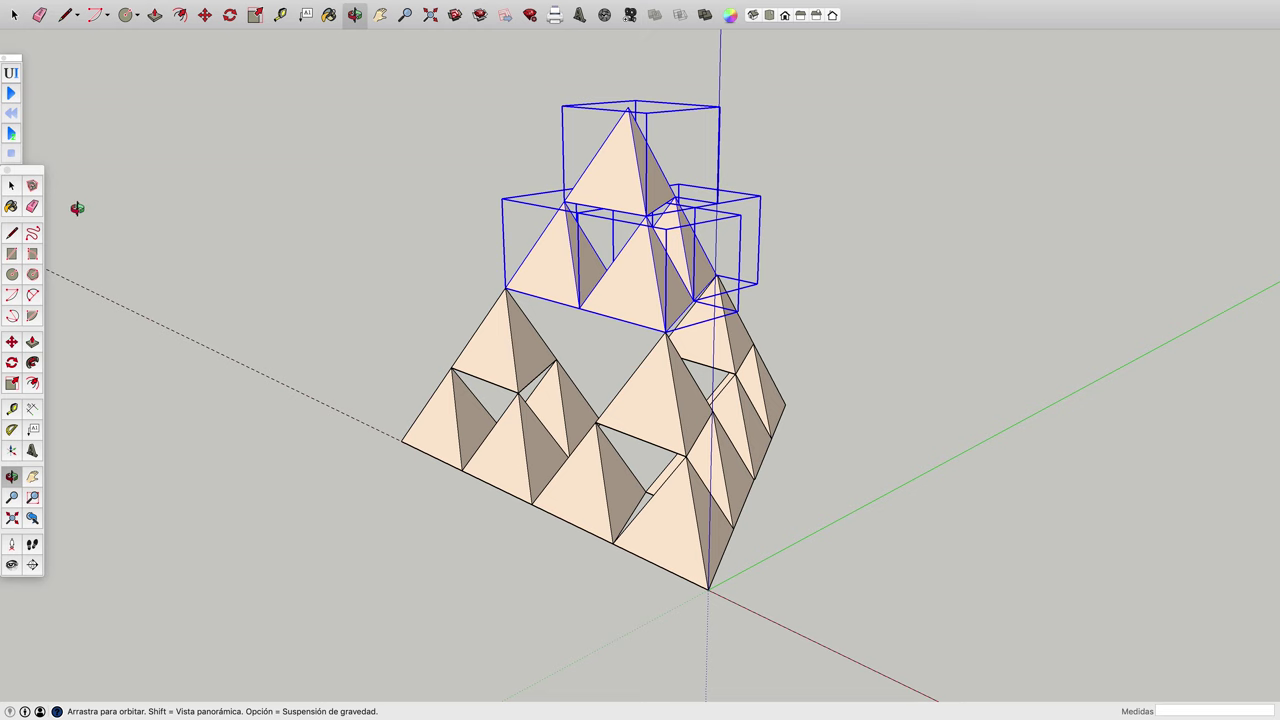
{"action": "left_click", "coordinate": [11, 185]}
{"action": "left_click_drag", "start_coordinate": [292, 66], "coordinate": [857, 669]}
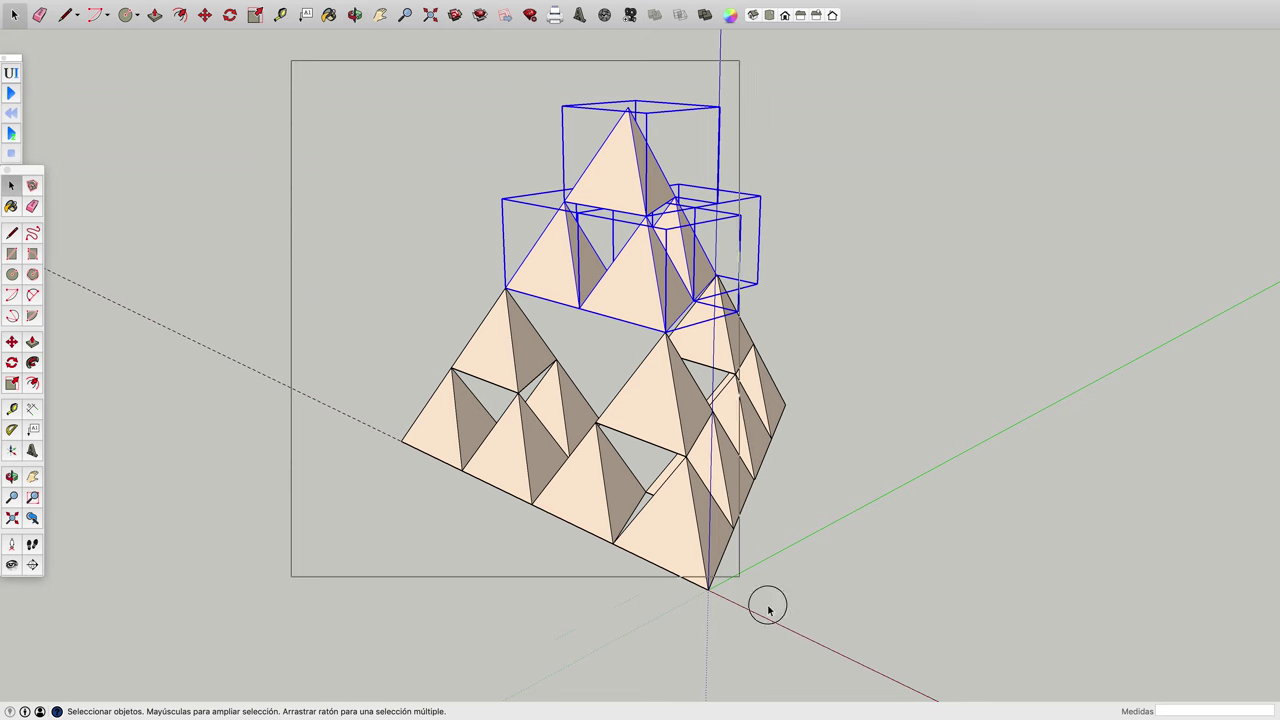
Copy the pyramid twice, corner to corner, to form the three-pyramid base.
{"action": "left_click", "coordinate": [12, 342]}
{"action": "left_click", "coordinate": [400, 438]}
{"action": "key", "text": "alt"}
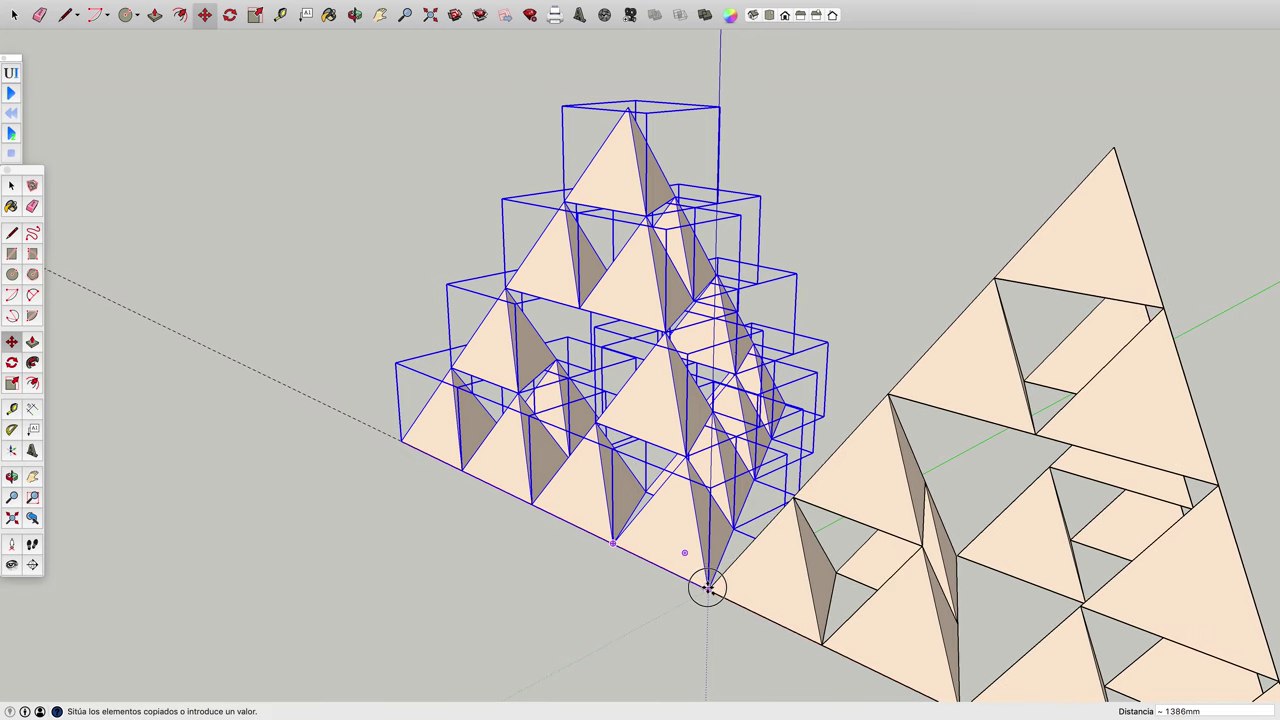
{"action": "left_click", "coordinate": [708, 587]}
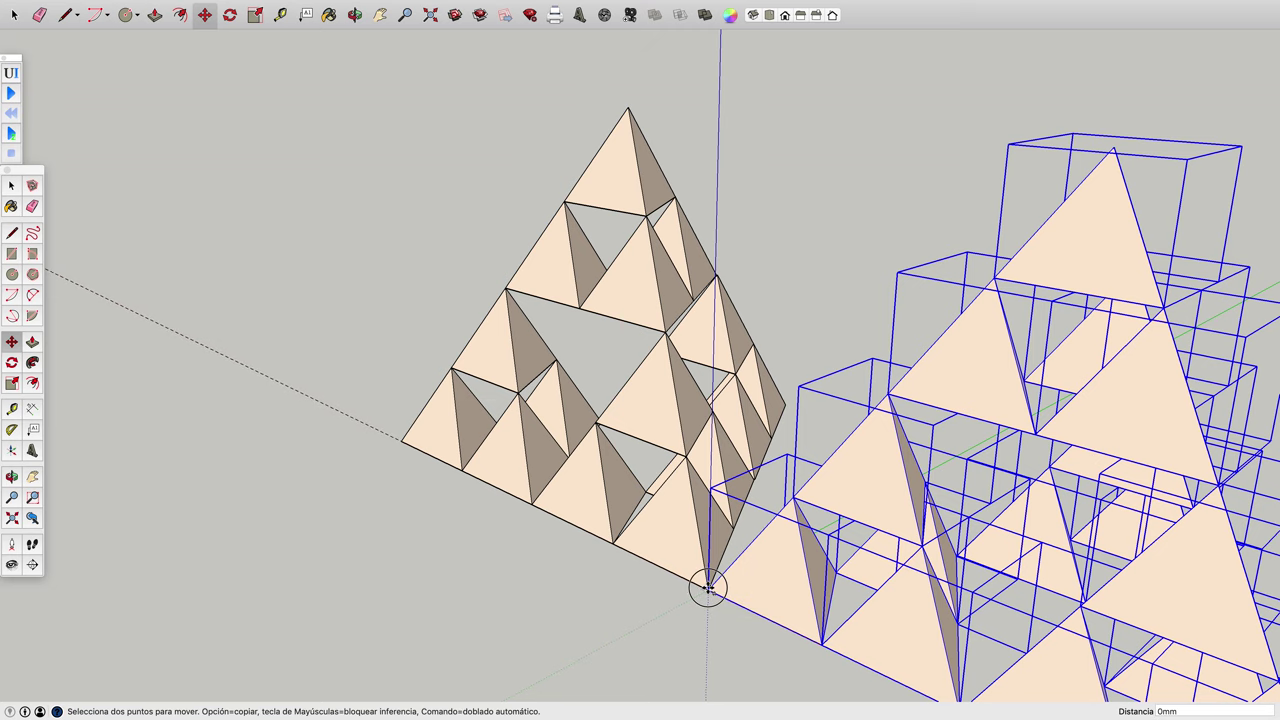
{"action": "left_click", "coordinate": [708, 587]}
{"action": "key", "text": "alt"}
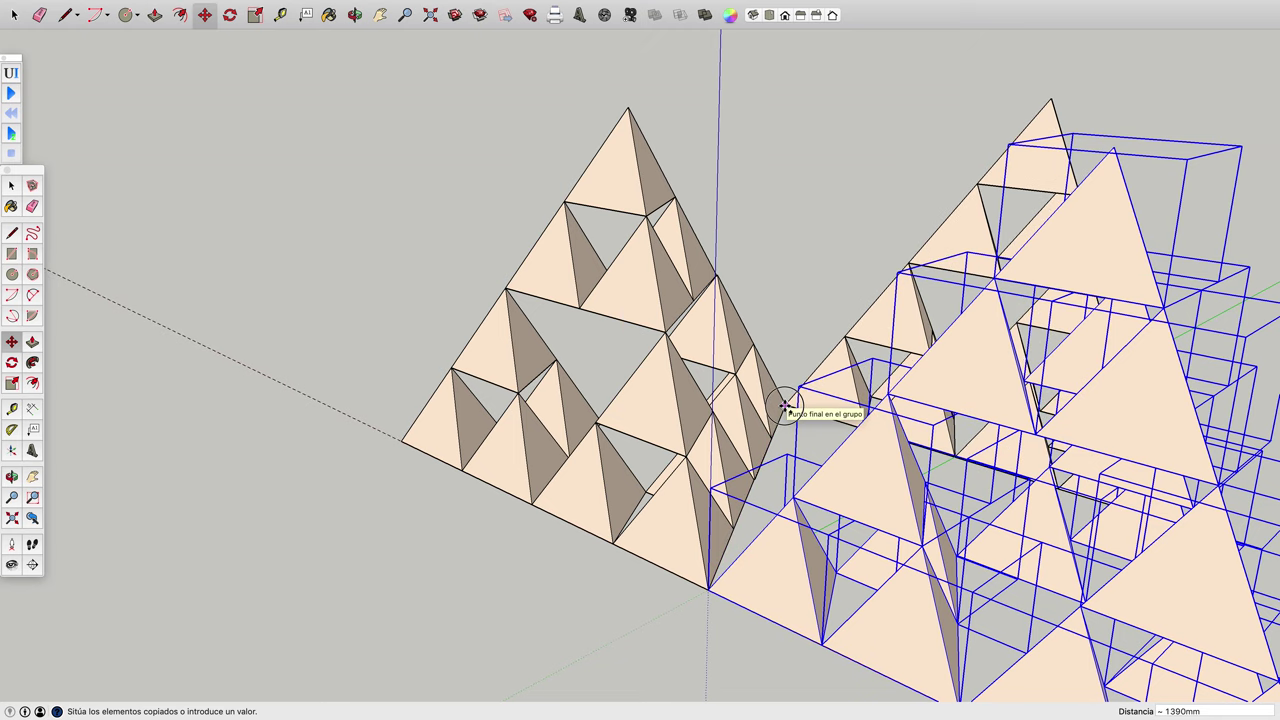
{"action": "left_click", "coordinate": [785, 405]}
Stack a third copy of the pyramid on top of the base.
{"action": "left_click", "coordinate": [786, 400]}
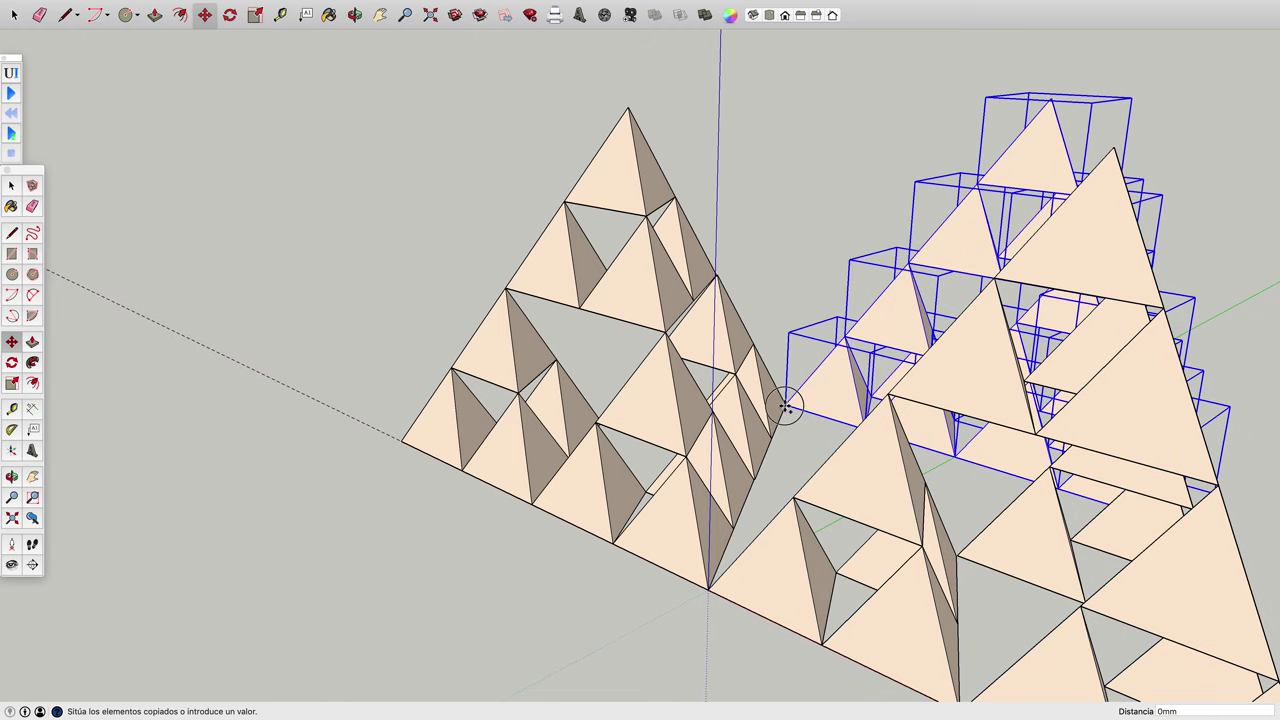
{"action": "left_click", "coordinate": [629, 108]}
{"action": "scroll", "coordinate": [399, 241], "scroll_direction": "down", "scroll_amount": 3}
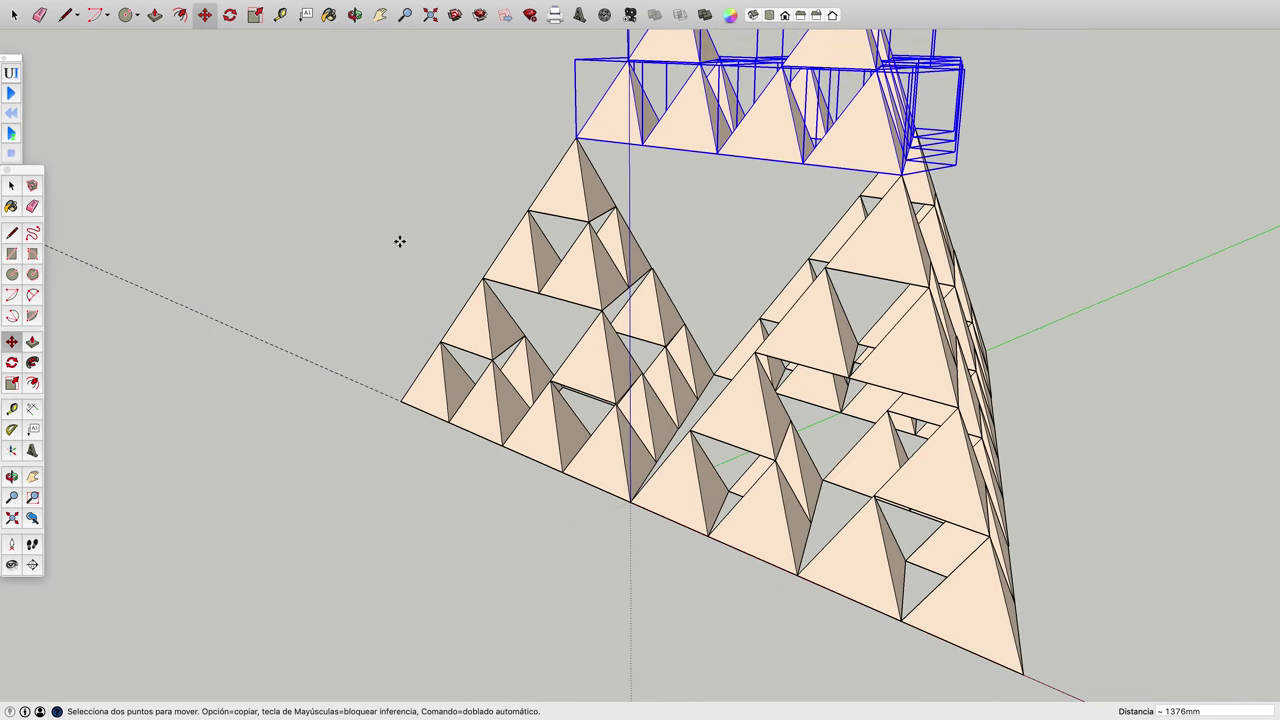
{"action": "scroll", "coordinate": [399, 241], "scroll_direction": "down", "scroll_amount": 3}
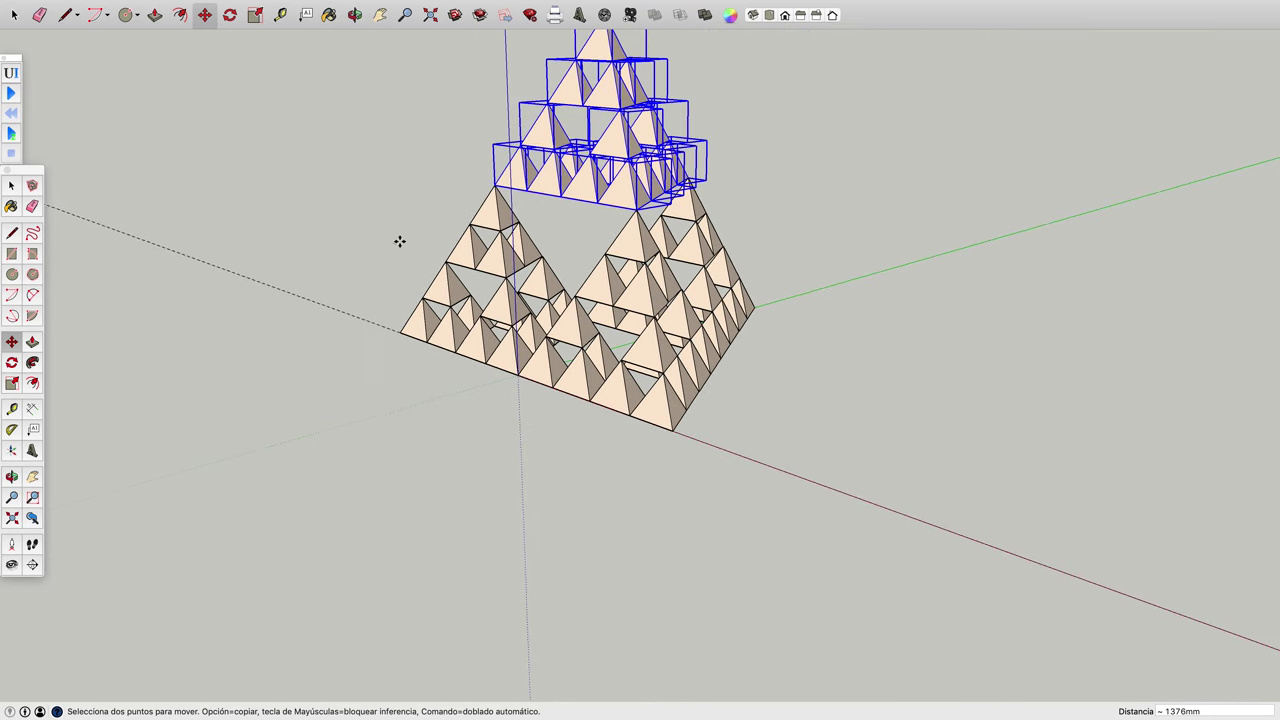
{"action": "left_click", "coordinate": [380, 15]}
{"action": "left_click_drag", "start_coordinate": [423, 160], "coordinate": [363, 226]}
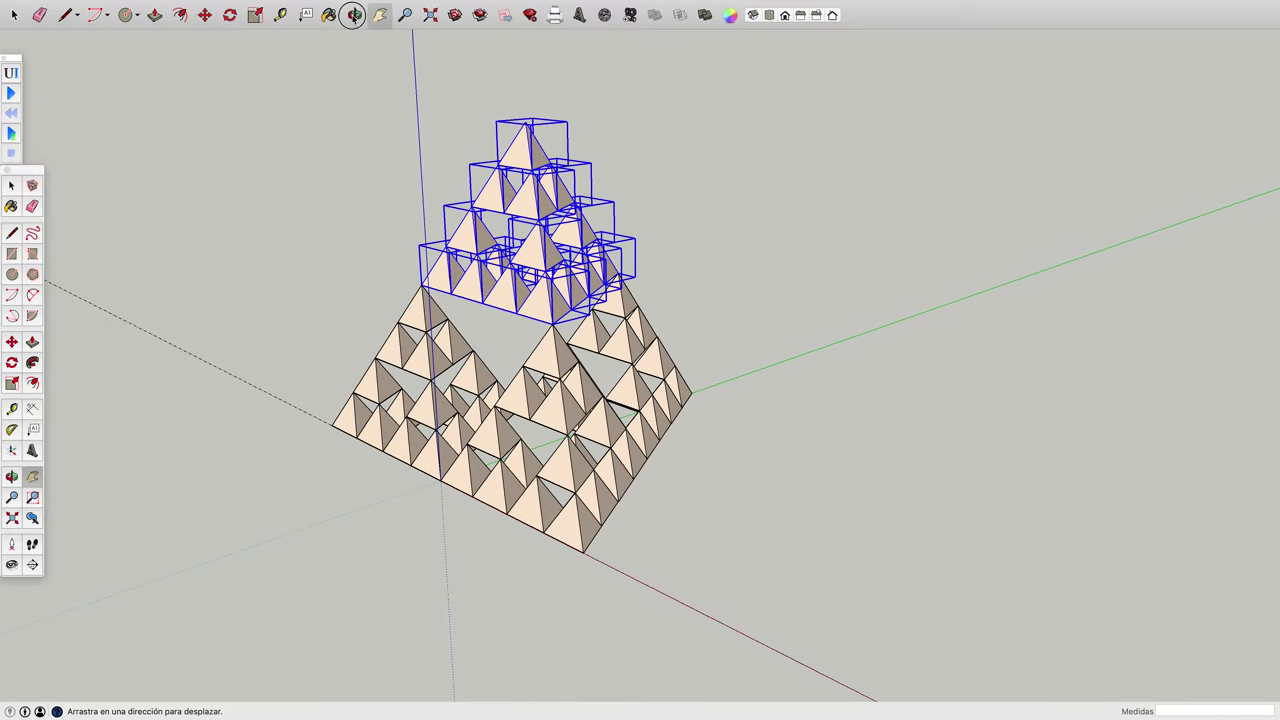
{"action": "left_click", "coordinate": [354, 15]}
{"action": "mouse_move", "coordinate": [737, 423]}
{"action": "left_mouse_down"}
{"action": "mouse_move", "coordinate": [600, 480]}
{"action": "mouse_move", "coordinate": [212, 353]}
{"action": "left_mouse_up"}
{"action": "left_click", "coordinate": [11, 187]}
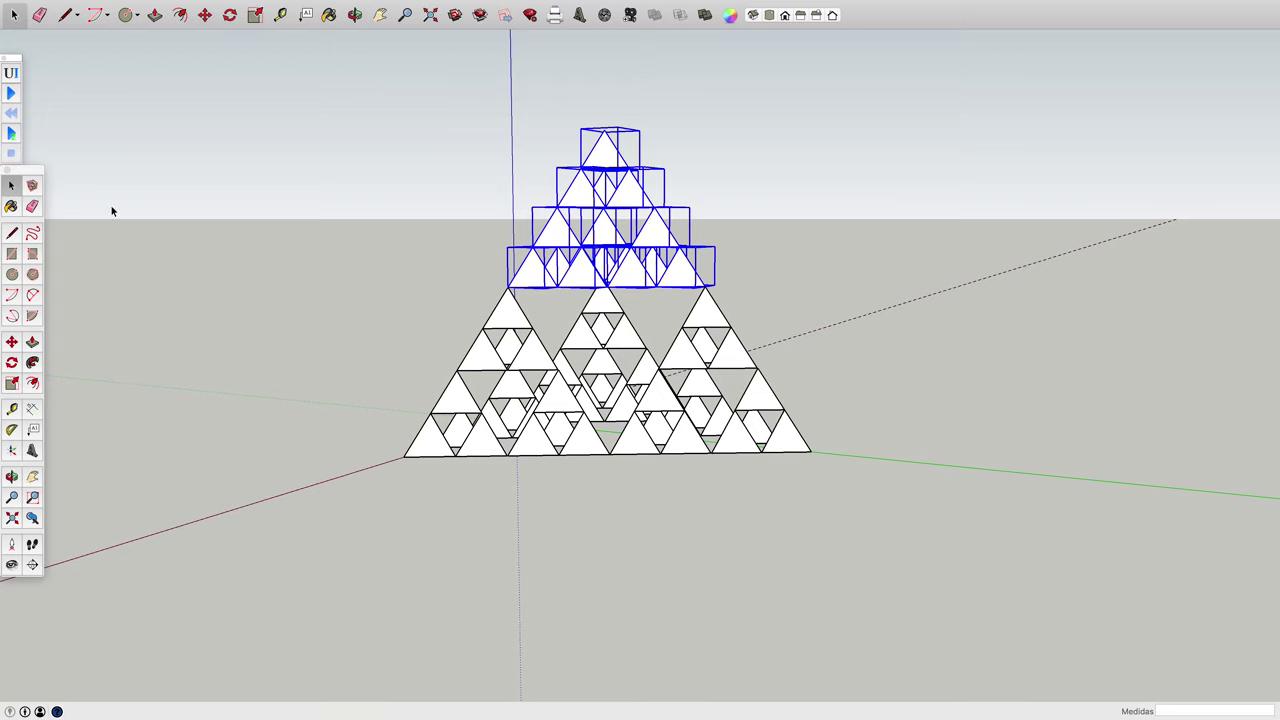
Orbit to a side view and window-select all 64 tetrahedra of the large pyramid.
{"action": "left_click", "coordinate": [900, 309]}
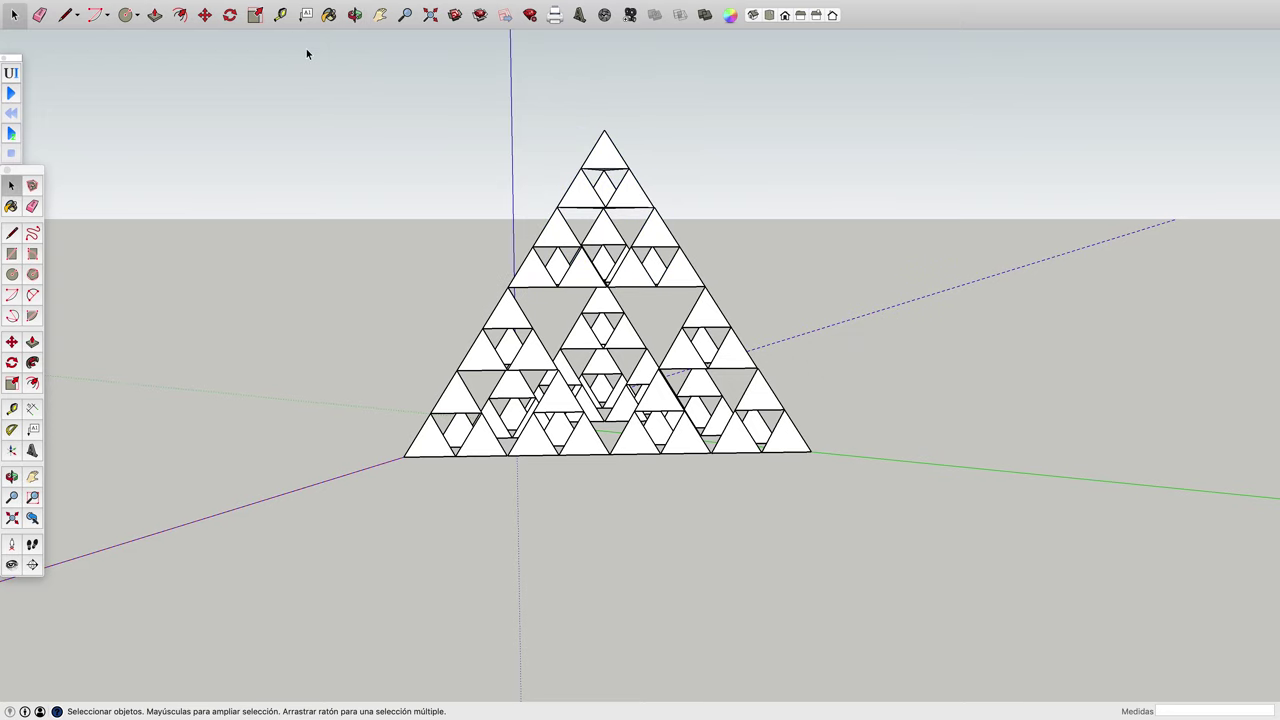
{"action": "left_click", "coordinate": [354, 15]}
{"action": "mouse_move", "coordinate": [799, 317]}
{"action": "left_mouse_down"}
{"action": "mouse_move", "coordinate": [686, 374]}
{"action": "mouse_move", "coordinate": [414, 400]}
{"action": "mouse_move", "coordinate": [765, 275]}
{"action": "mouse_move", "coordinate": [752, 300]}
{"action": "mouse_move", "coordinate": [423, 306]}
{"action": "left_mouse_up"}
{"action": "mouse_move", "coordinate": [891, 277]}
{"action": "left_mouse_down"}
{"action": "mouse_move", "coordinate": [541, 326]}
{"action": "mouse_move", "coordinate": [443, 311]}
{"action": "mouse_move", "coordinate": [404, 290]}
{"action": "left_mouse_up"}
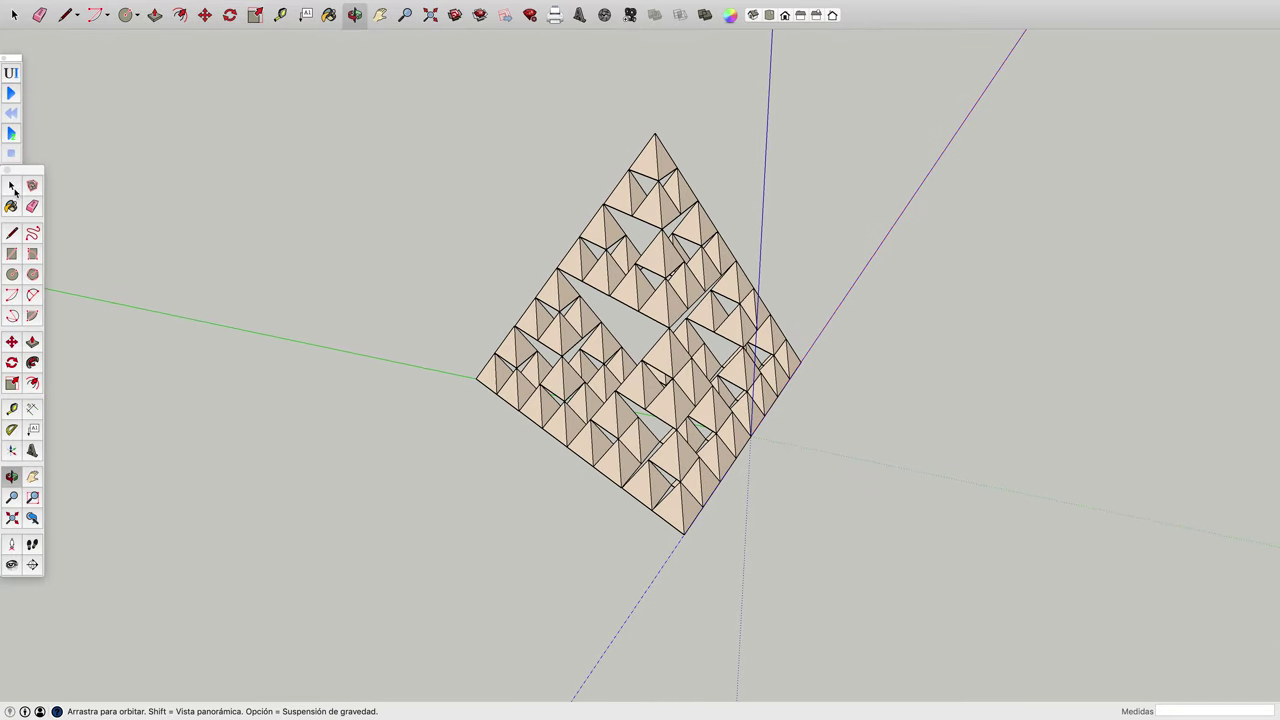
{"action": "left_click", "coordinate": [13, 188]}
{"action": "left_click_drag", "start_coordinate": [430, 114], "coordinate": [889, 638]}
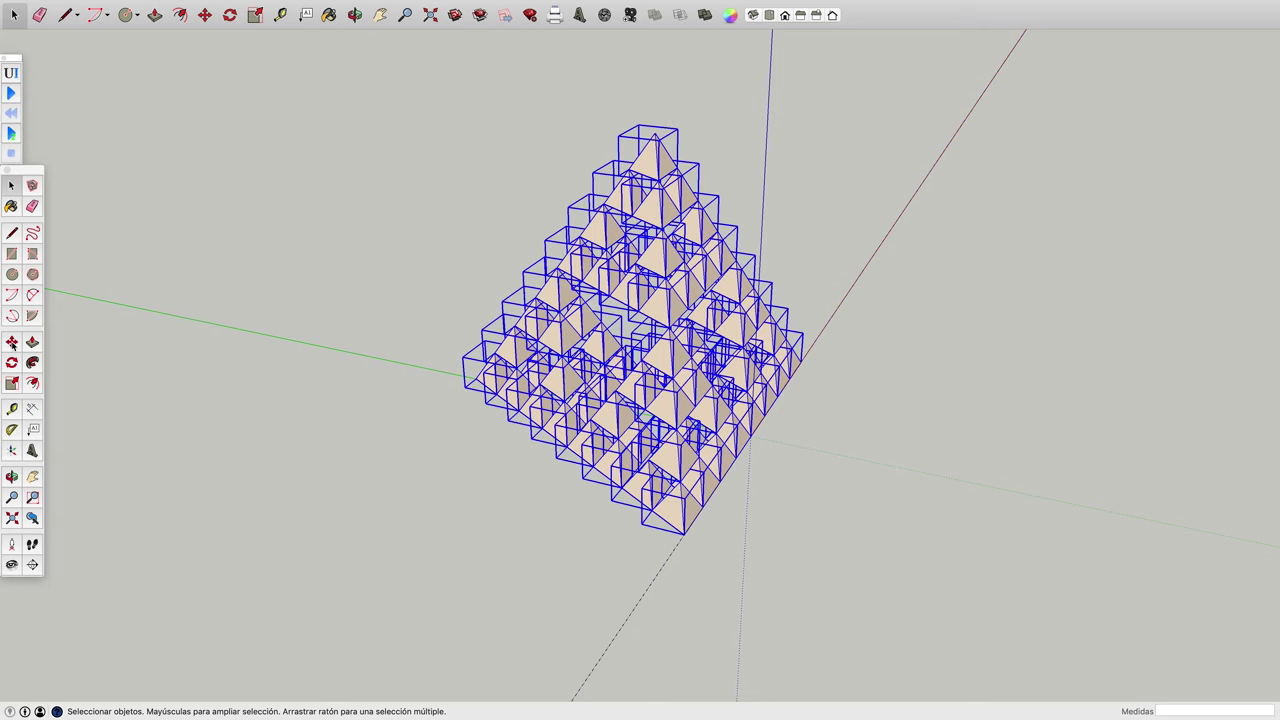
Copy the 64-tetrahedron pyramid beside the original so the two share a base corner.
{"action": "key", "text": "m"}
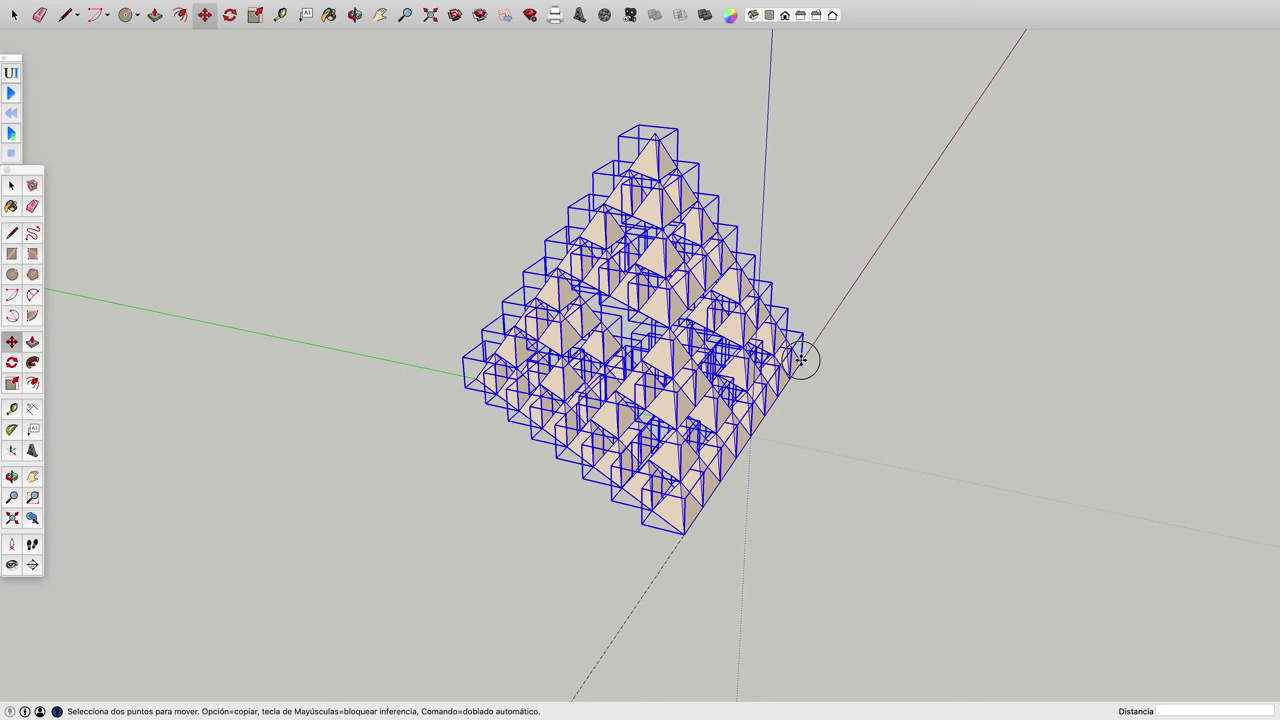
{"action": "left_click", "coordinate": [801, 360]}
{"action": "key", "text": "alt"}
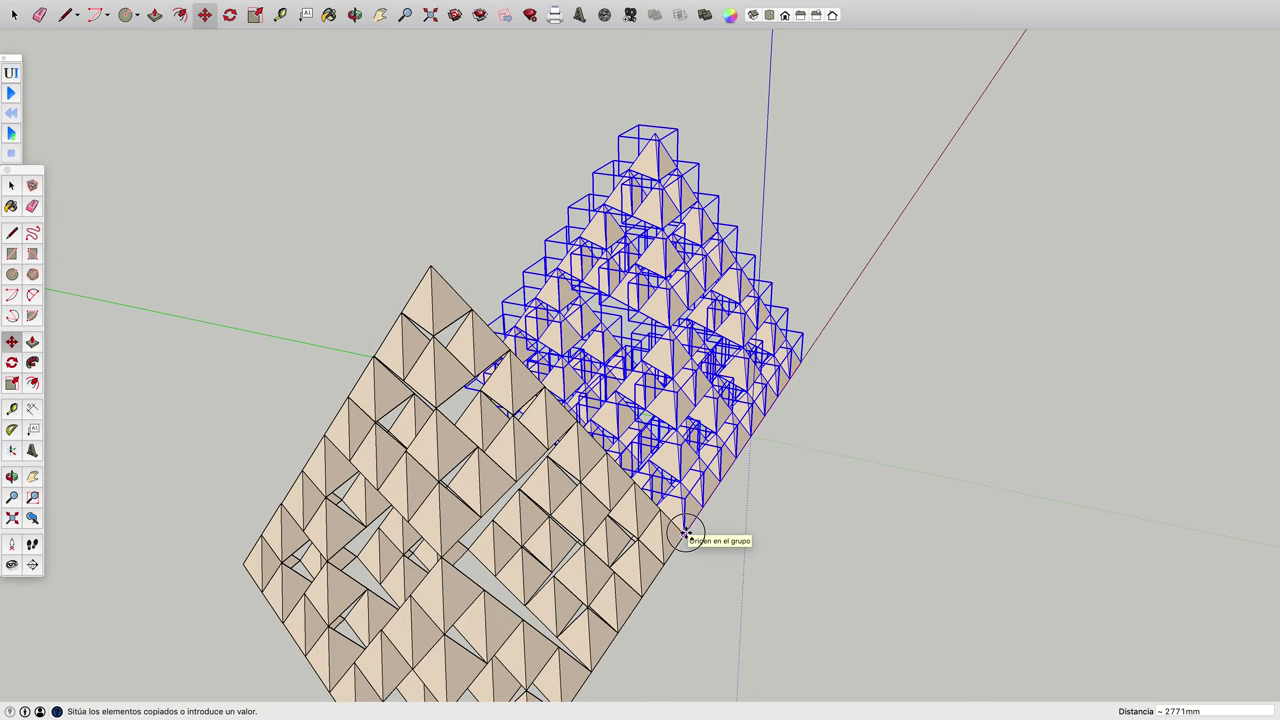
{"action": "left_click", "coordinate": [686, 532]}
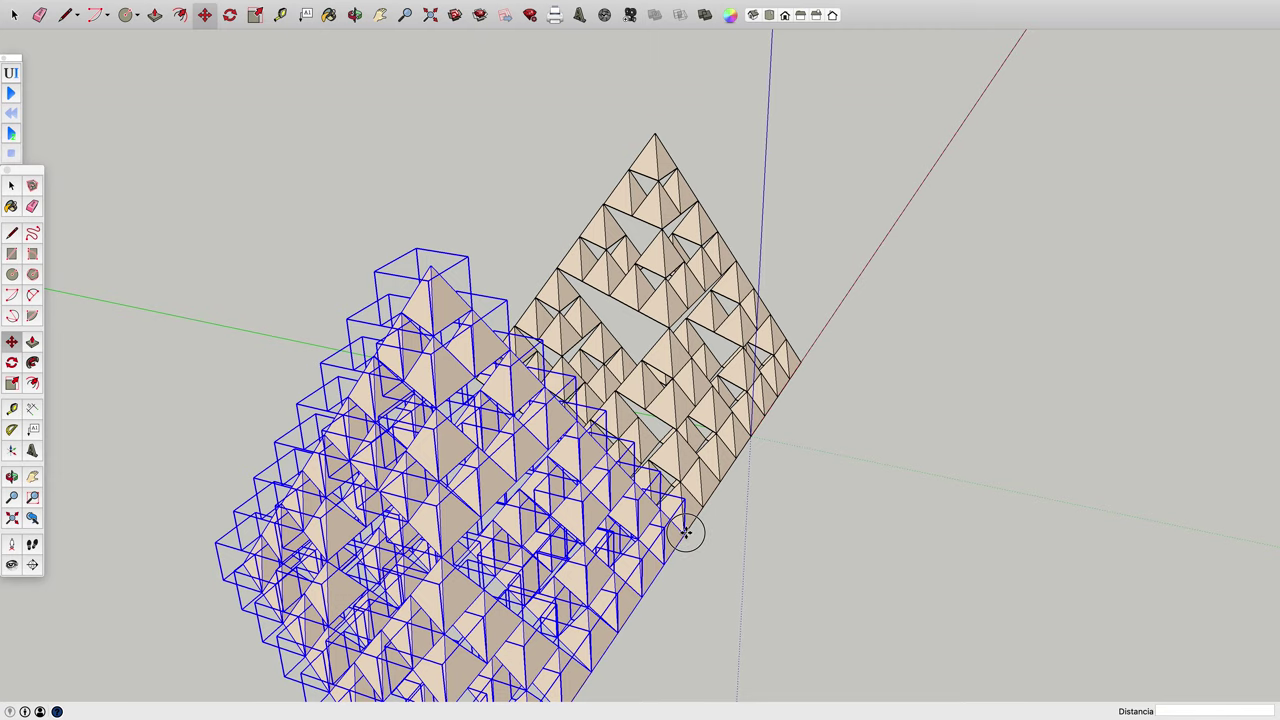
{"action": "left_click", "coordinate": [686, 532]}
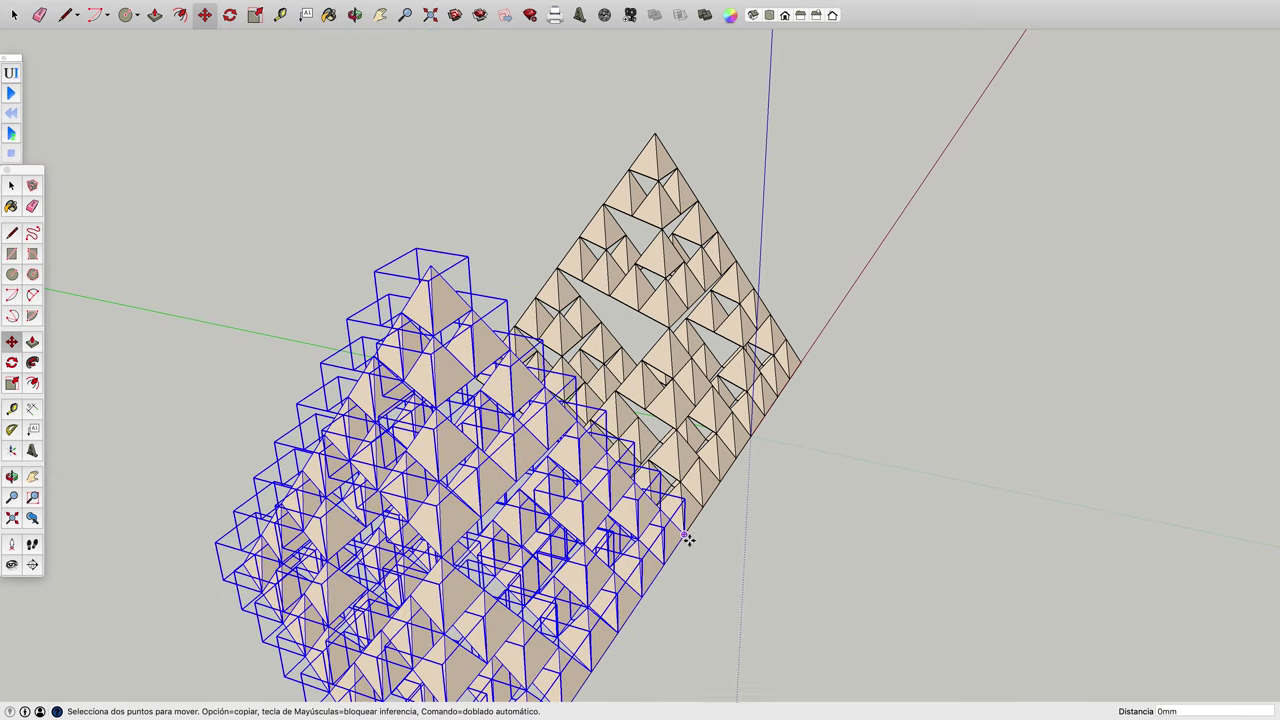
{"action": "left_click", "coordinate": [358, 16]}
{"action": "mouse_move", "coordinate": [731, 546]}
{"action": "left_mouse_down"}
{"action": "mouse_move", "coordinate": [462, 535]}
{"action": "mouse_move", "coordinate": [671, 532]}
{"action": "left_mouse_up"}
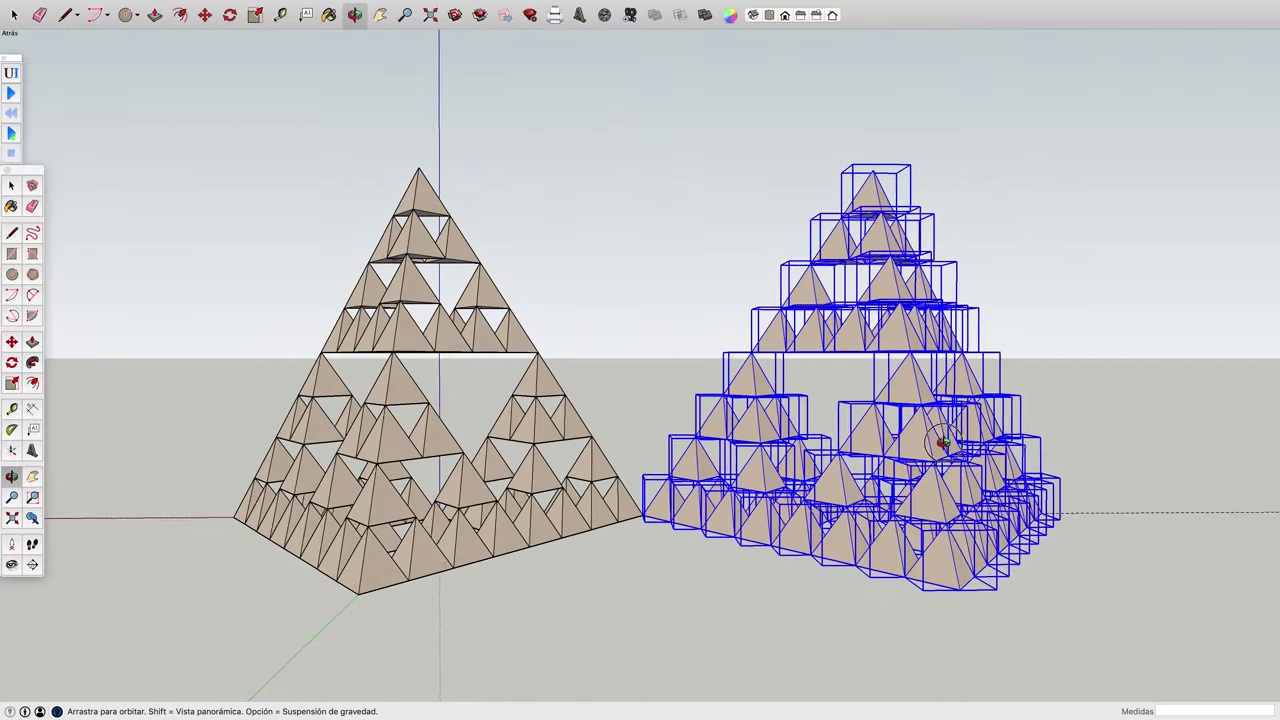
Copy the right pyramid into the front centre between the other two and pick it up to reposition.
{"action": "left_click", "coordinate": [11, 342]}
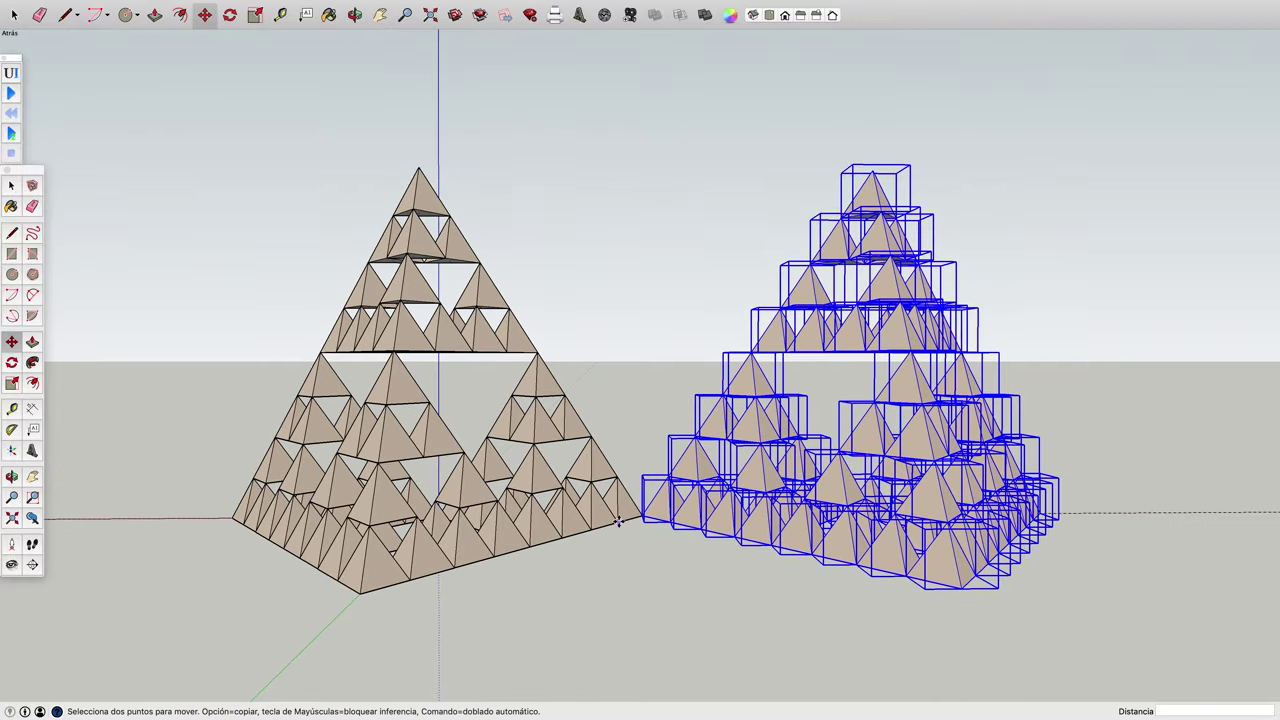
{"action": "left_click", "coordinate": [959, 586]}
{"action": "key", "text": "alt"}
{"action": "mouse_move", "coordinate": [714, 700]}
{"action": "middle_mouse_down"}
{"action": "mouse_move", "coordinate": [745, 712]}
{"action": "mouse_move", "coordinate": [634, 511]}
{"action": "middle_mouse_up"}
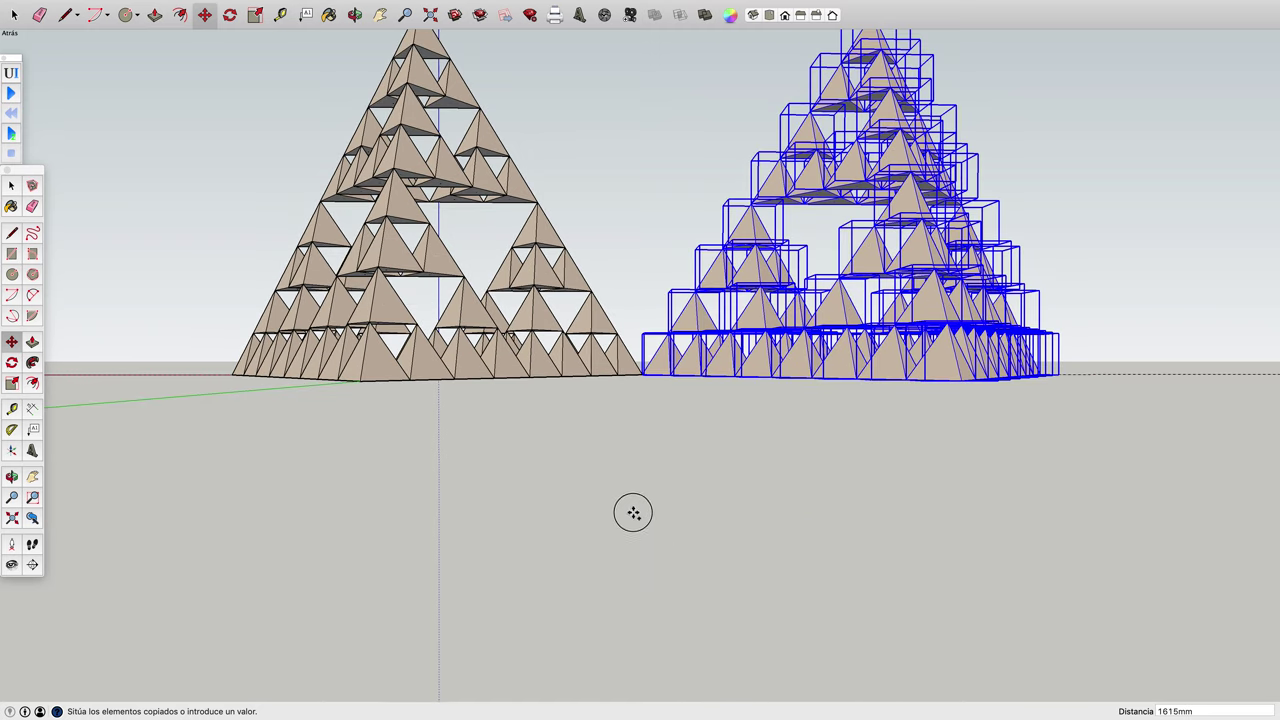
{"action": "left_click", "coordinate": [577, 416]}
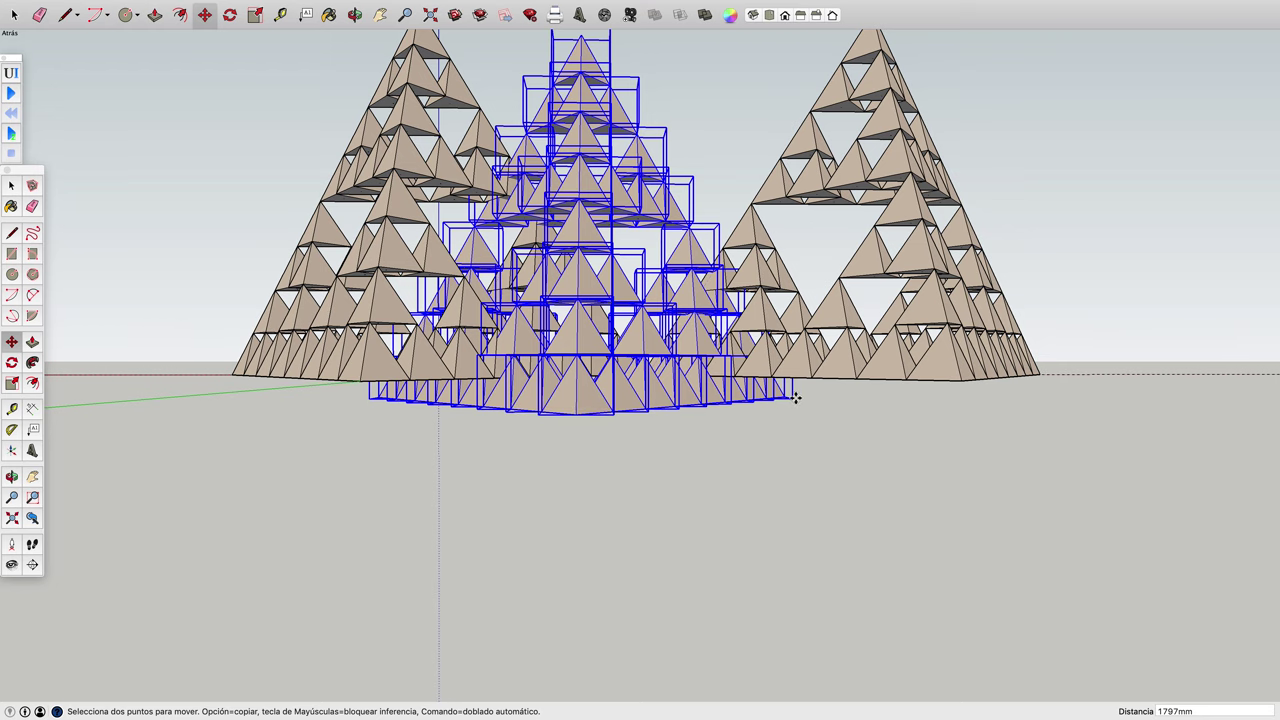
{"action": "left_click", "coordinate": [370, 398]}
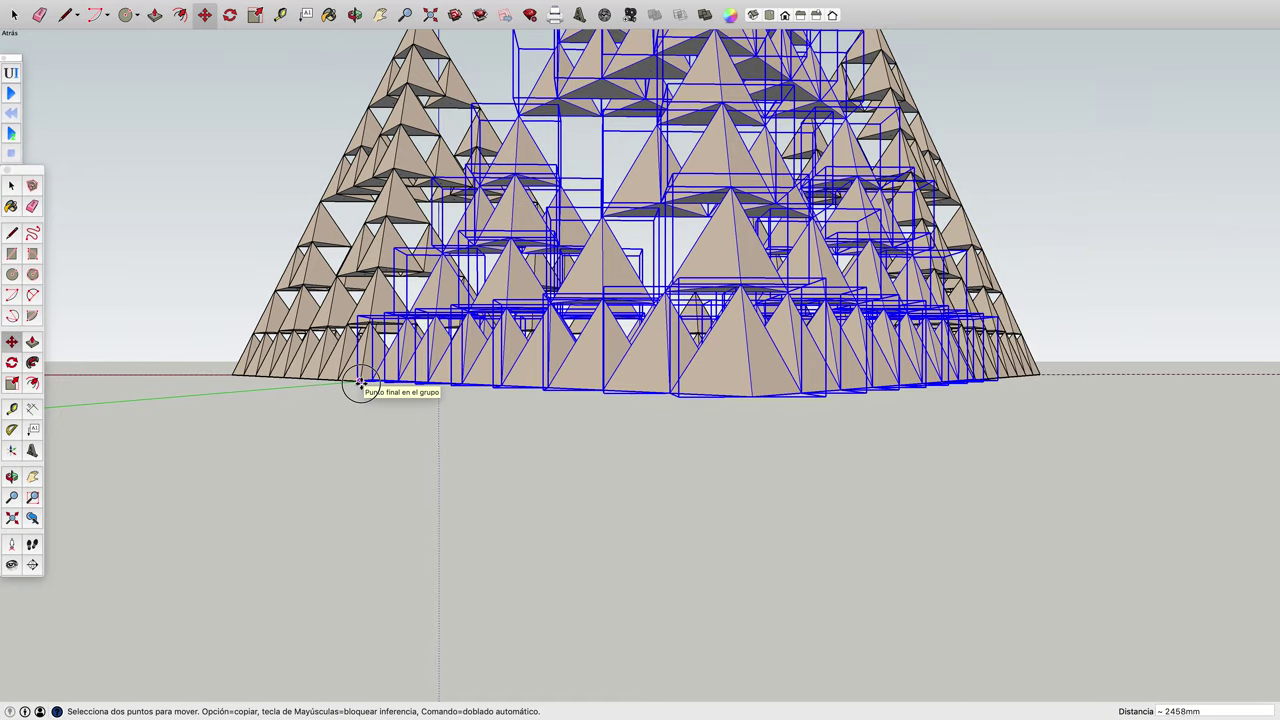
{"action": "scroll", "coordinate": [360, 383], "scroll_direction": "down", "scroll_amount": 1}
{"action": "scroll", "coordinate": [360, 383], "scroll_direction": "down", "scroll_amount": 1}
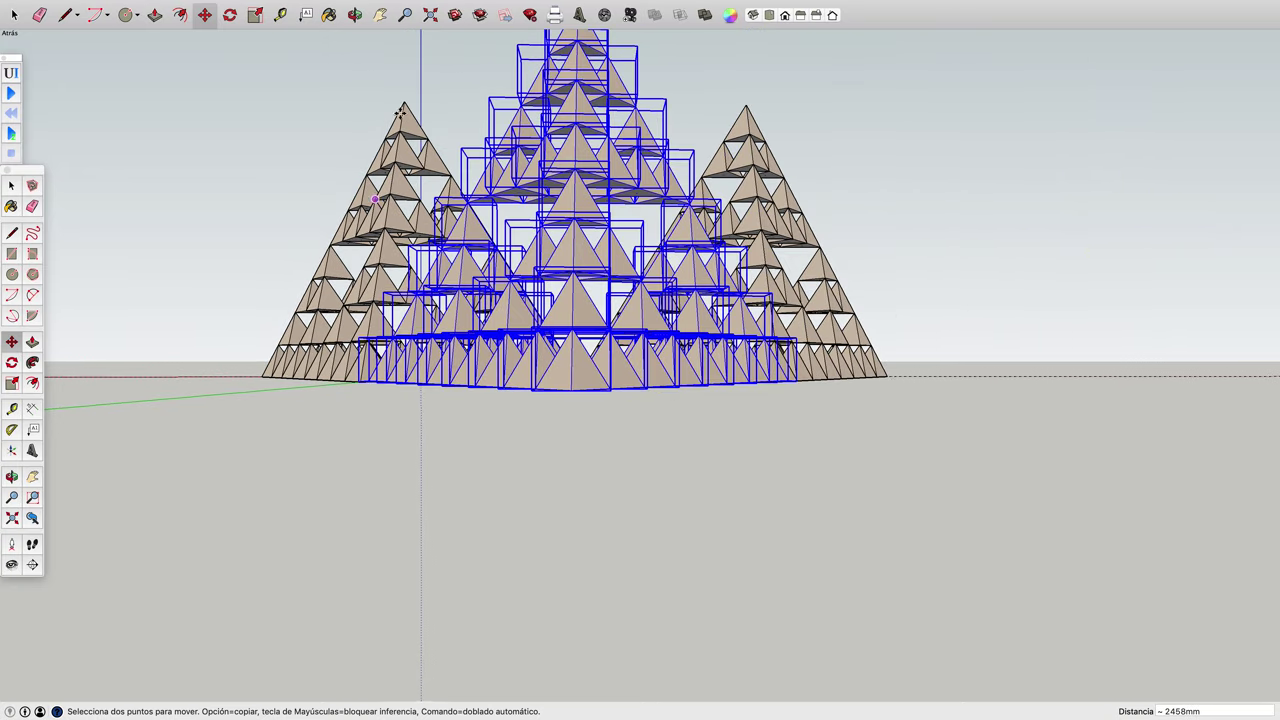
{"action": "left_click", "coordinate": [355, 15]}
Dock the blue pyramid's corner against the white pyramid's corner.
{"action": "left_click_drag", "start_coordinate": [317, 154], "coordinate": [6, 343]}
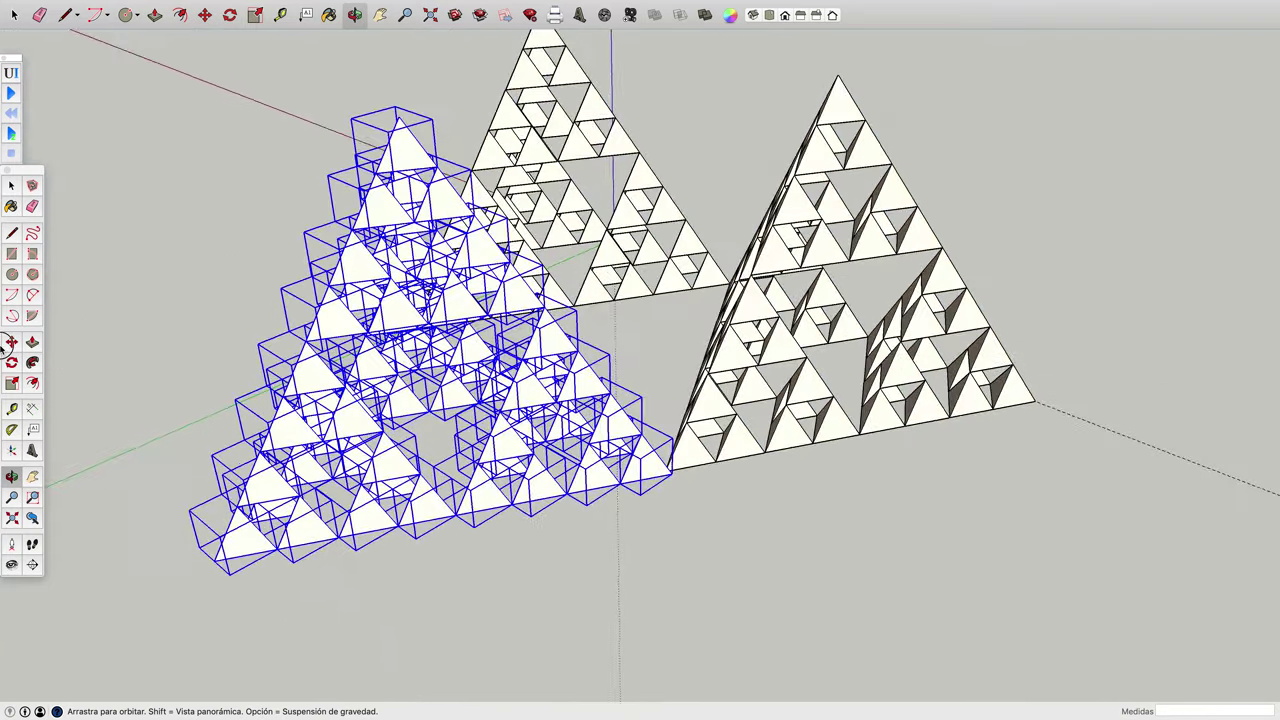
{"action": "mouse_move", "coordinate": [199, 300]}
{"action": "left_mouse_down"}
{"action": "mouse_move", "coordinate": [91, 306]}
{"action": "mouse_move", "coordinate": [475, 491]}
{"action": "left_mouse_up"}
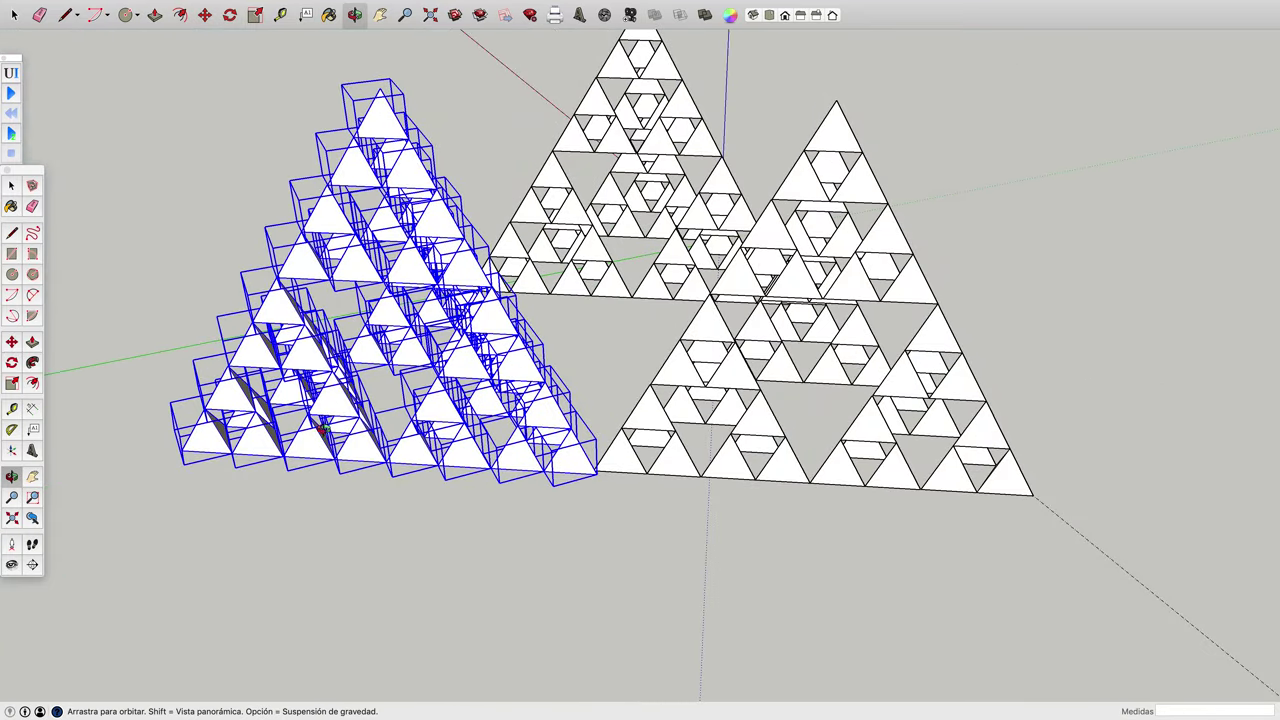
{"action": "left_click", "coordinate": [11, 342]}
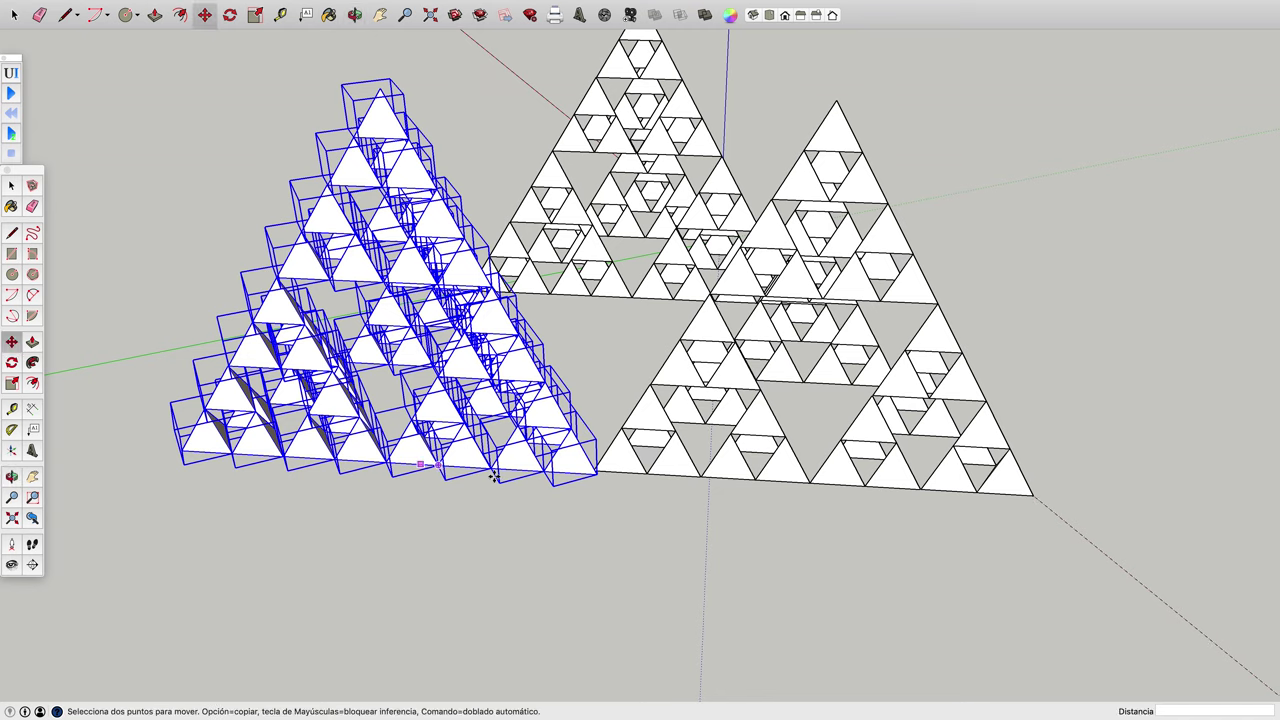
{"action": "left_click", "coordinate": [591, 468]}
{"action": "left_click", "coordinate": [591, 468]}
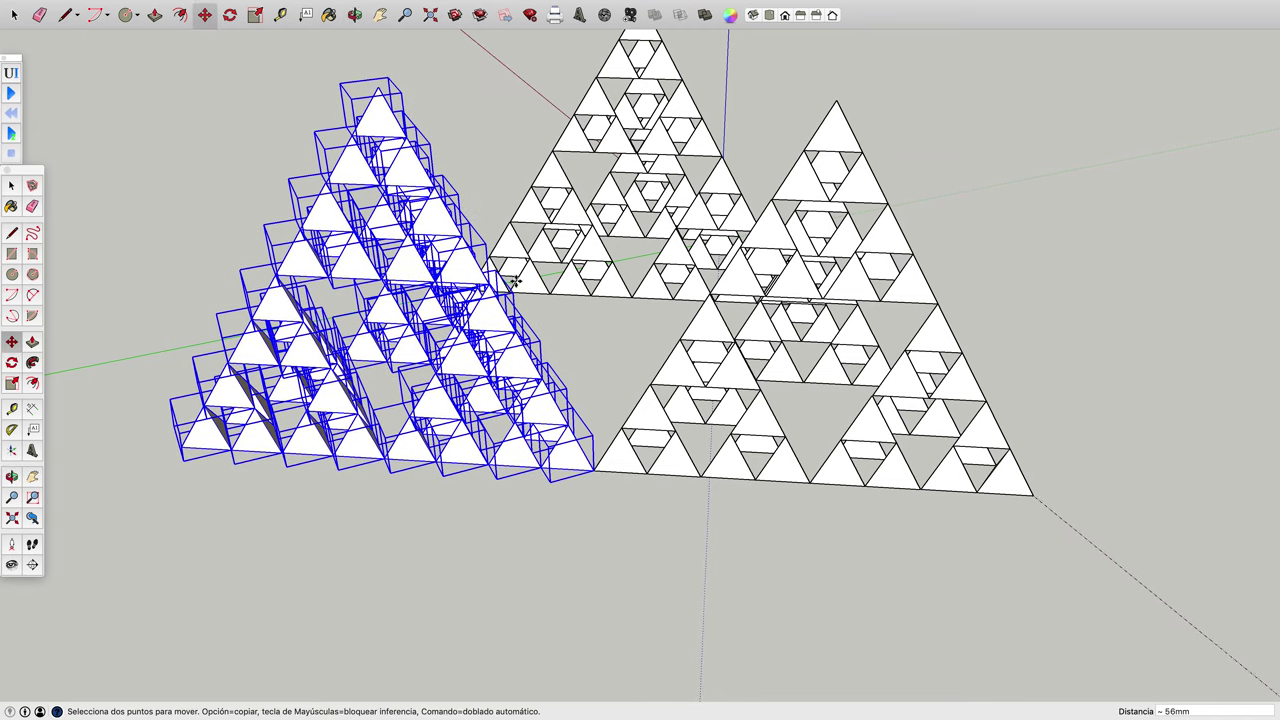
{"action": "left_click", "coordinate": [355, 15]}
{"action": "mouse_move", "coordinate": [697, 346]}
{"action": "left_mouse_down"}
{"action": "mouse_move", "coordinate": [418, 438]}
{"action": "mouse_move", "coordinate": [671, 346]}
{"action": "mouse_move", "coordinate": [726, 309]}
{"action": "left_mouse_up"}
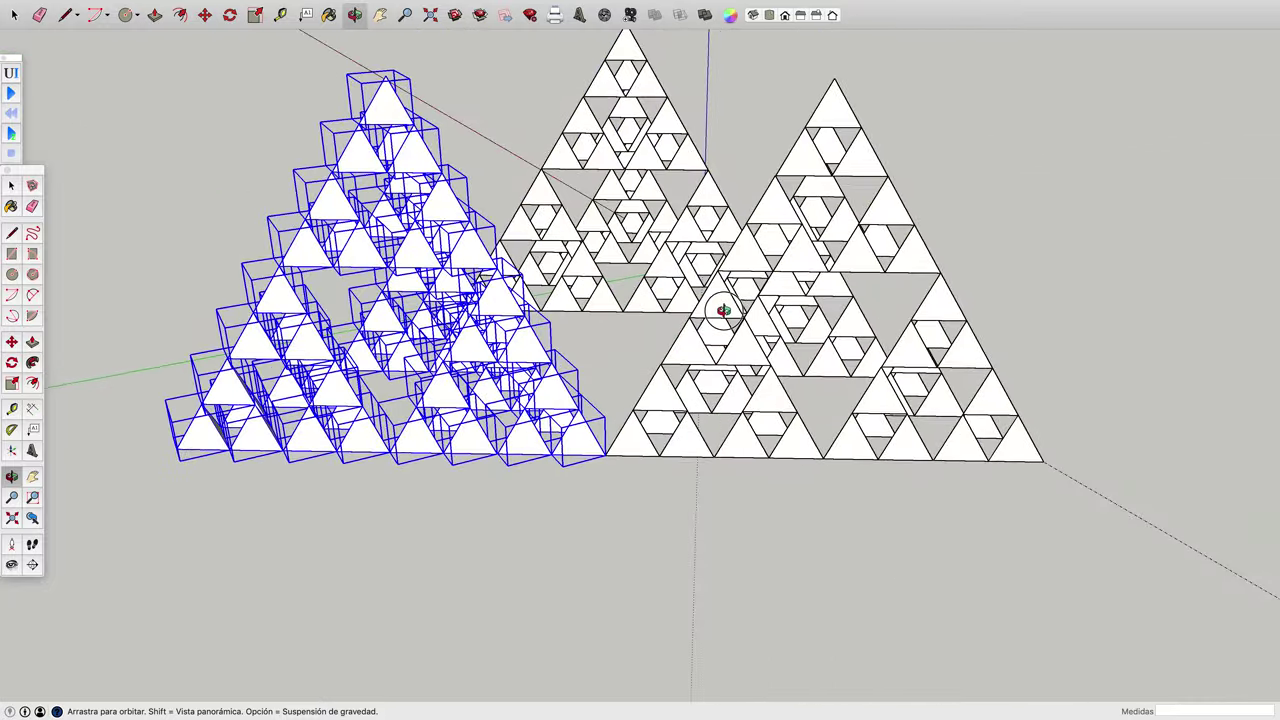
Copy the selected fractal onto the top endpoint of the three-pyramid base.
{"action": "left_click", "coordinate": [11, 343]}
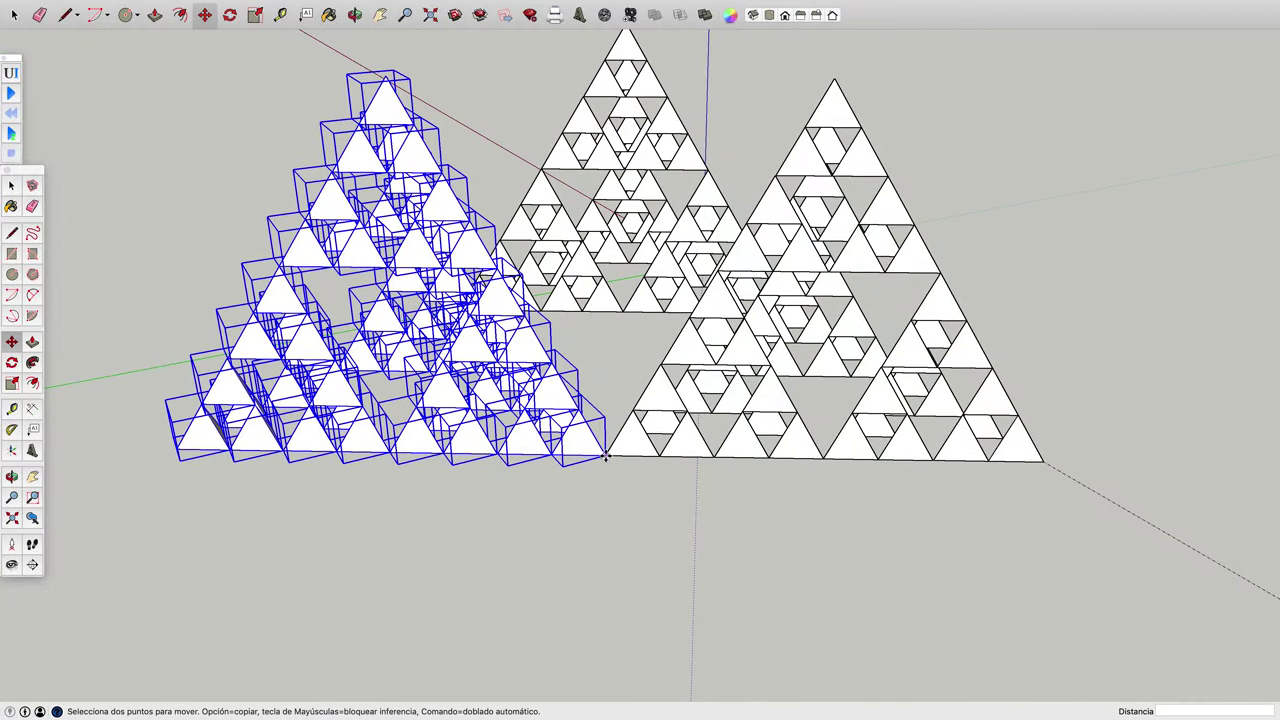
{"action": "left_click", "coordinate": [603, 455]}
{"action": "key", "text": "alt"}
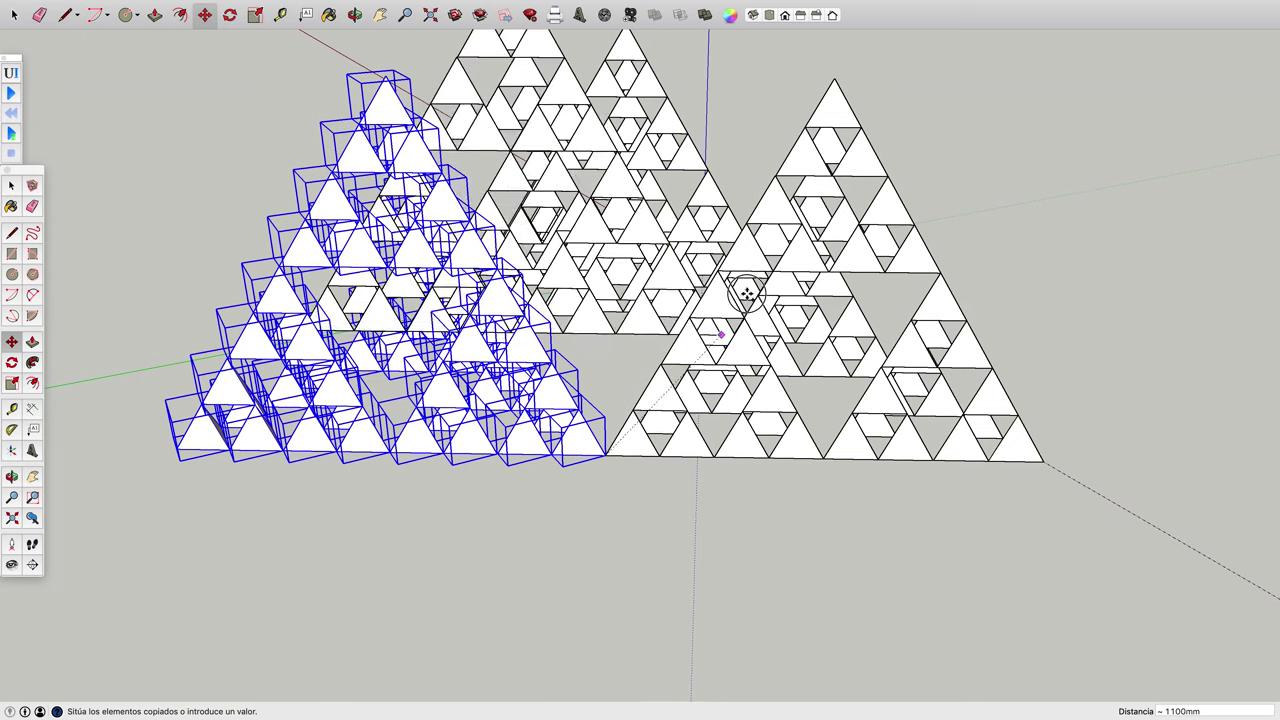
{"action": "left_click", "coordinate": [833, 78]}
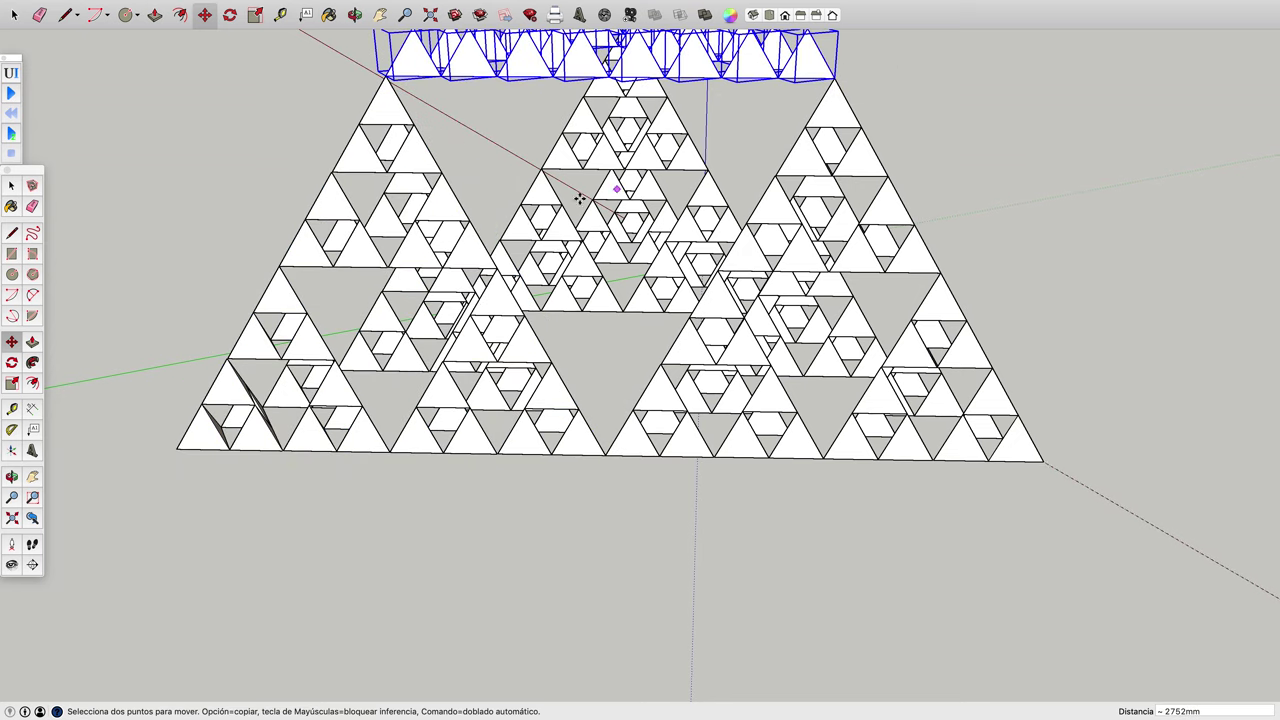
{"action": "left_click", "coordinate": [380, 14]}
{"action": "mouse_move", "coordinate": [309, 109]}
{"action": "left_mouse_down"}
{"action": "mouse_move", "coordinate": [254, 160]}
{"action": "mouse_move", "coordinate": [279, 170]}
{"action": "left_mouse_up"}
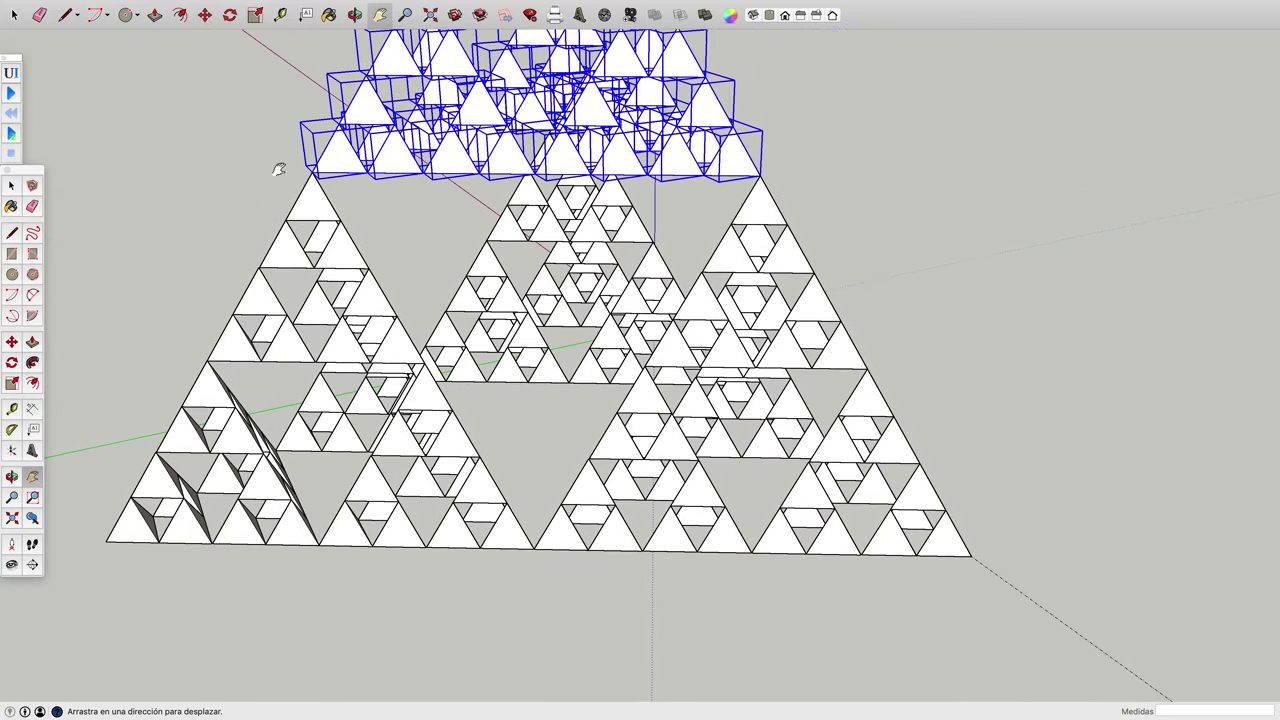
{"action": "left_click", "coordinate": [356, 15]}
{"action": "mouse_move", "coordinate": [823, 349]}
{"action": "left_mouse_down"}
{"action": "mouse_move", "coordinate": [686, 380]}
{"action": "mouse_move", "coordinate": [372, 407]}
{"action": "left_mouse_up"}
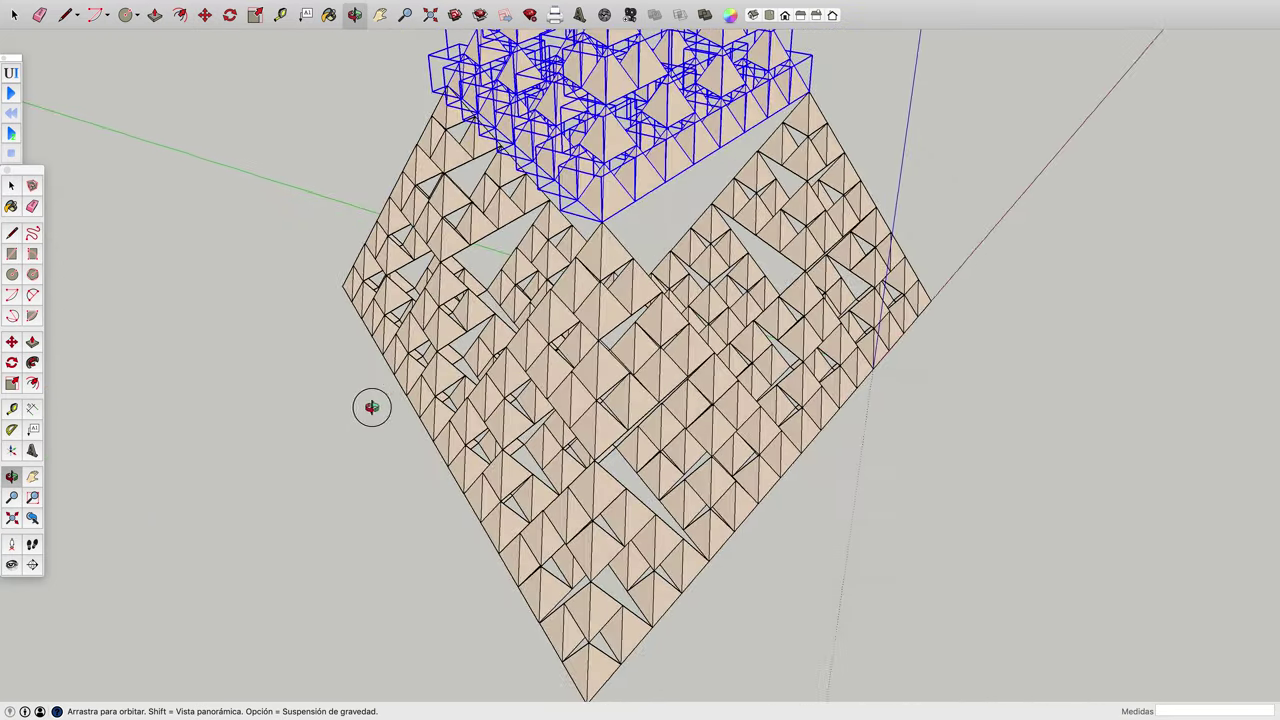
{"action": "left_click_drag", "start_coordinate": [738, 334], "coordinate": [337, 334]}
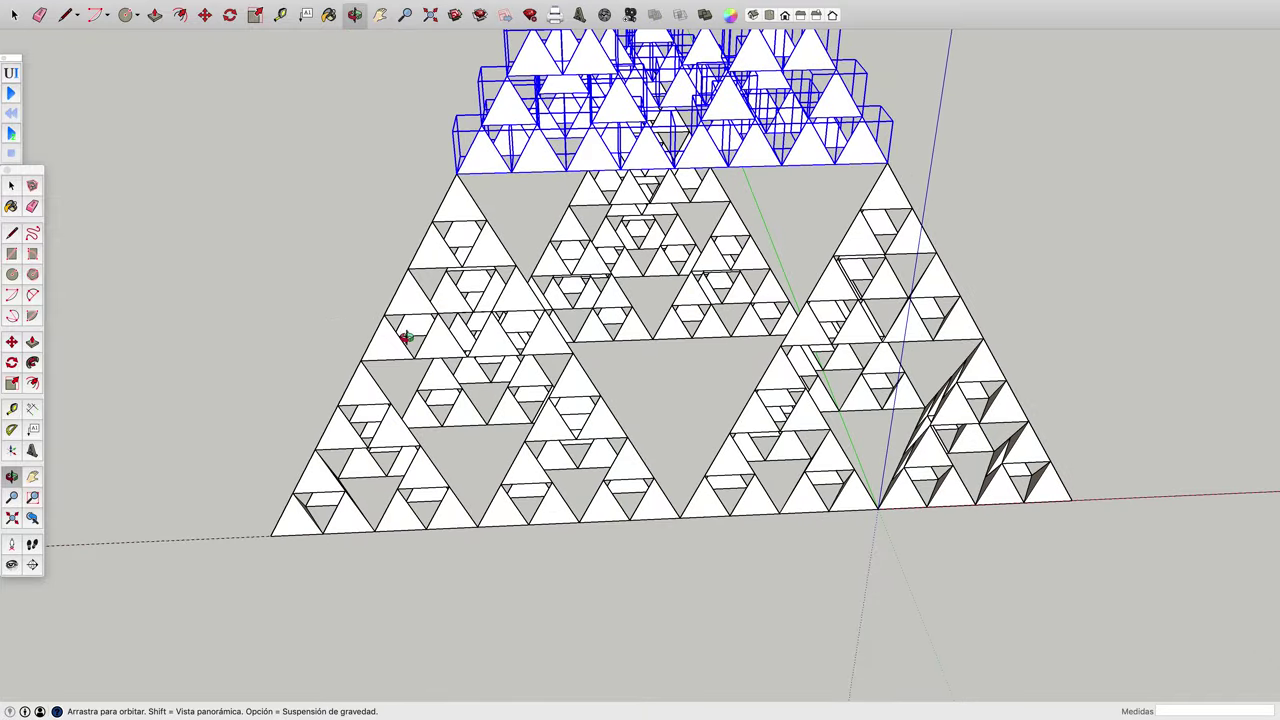
{"action": "scroll", "coordinate": [438, 331], "scroll_direction": "up", "scroll_amount": 3}
{"action": "scroll", "coordinate": [438, 331], "scroll_direction": "up", "scroll_amount": 2}
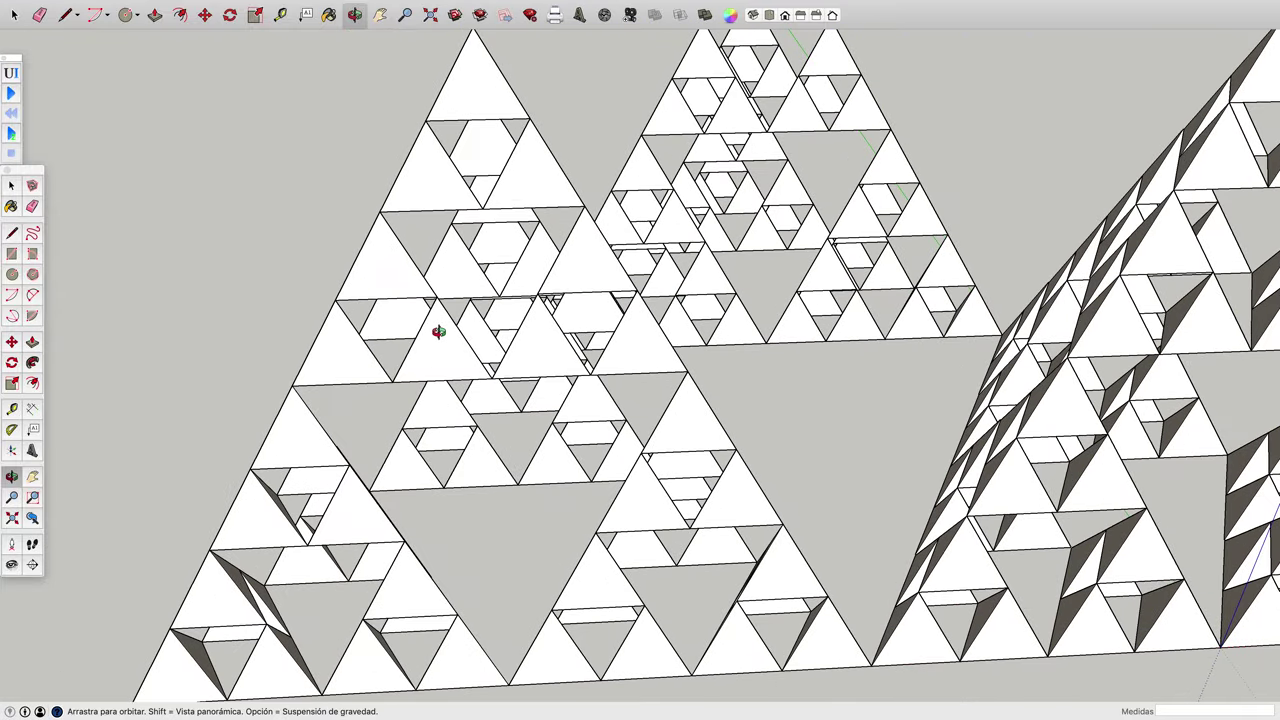
{"action": "scroll", "coordinate": [438, 331], "scroll_direction": "down", "scroll_amount": 2}
{"action": "scroll", "coordinate": [438, 331], "scroll_direction": "down", "scroll_amount": 3}
{"action": "scroll", "coordinate": [438, 331], "scroll_direction": "down", "scroll_amount": 2}
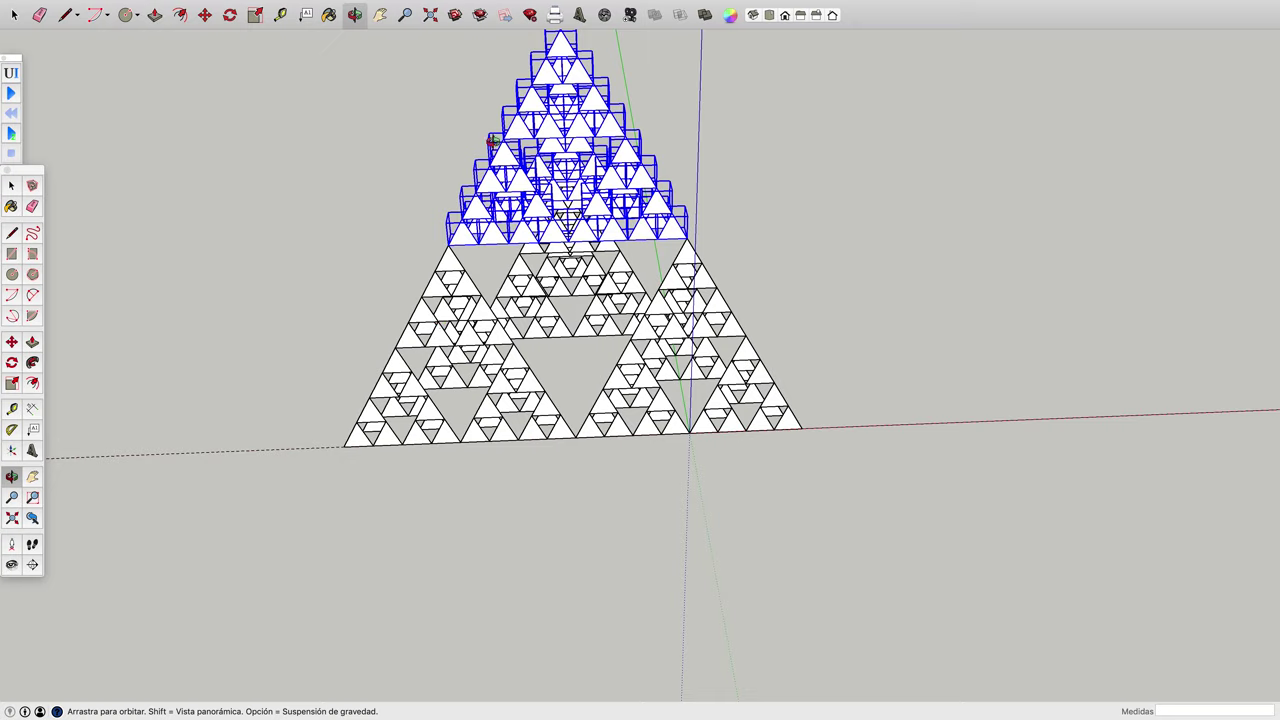
{"action": "left_click", "coordinate": [380, 14]}
{"action": "left_click_drag", "start_coordinate": [379, 144], "coordinate": [294, 224]}
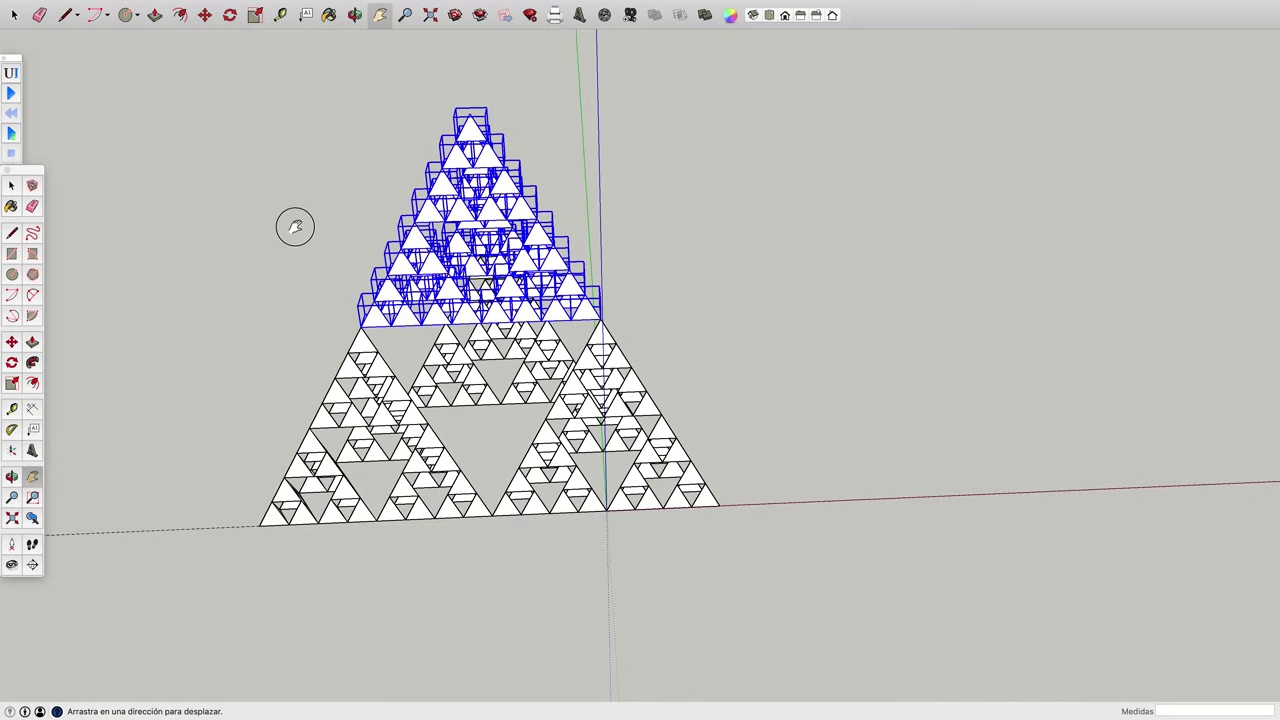
{"action": "left_click", "coordinate": [355, 14]}
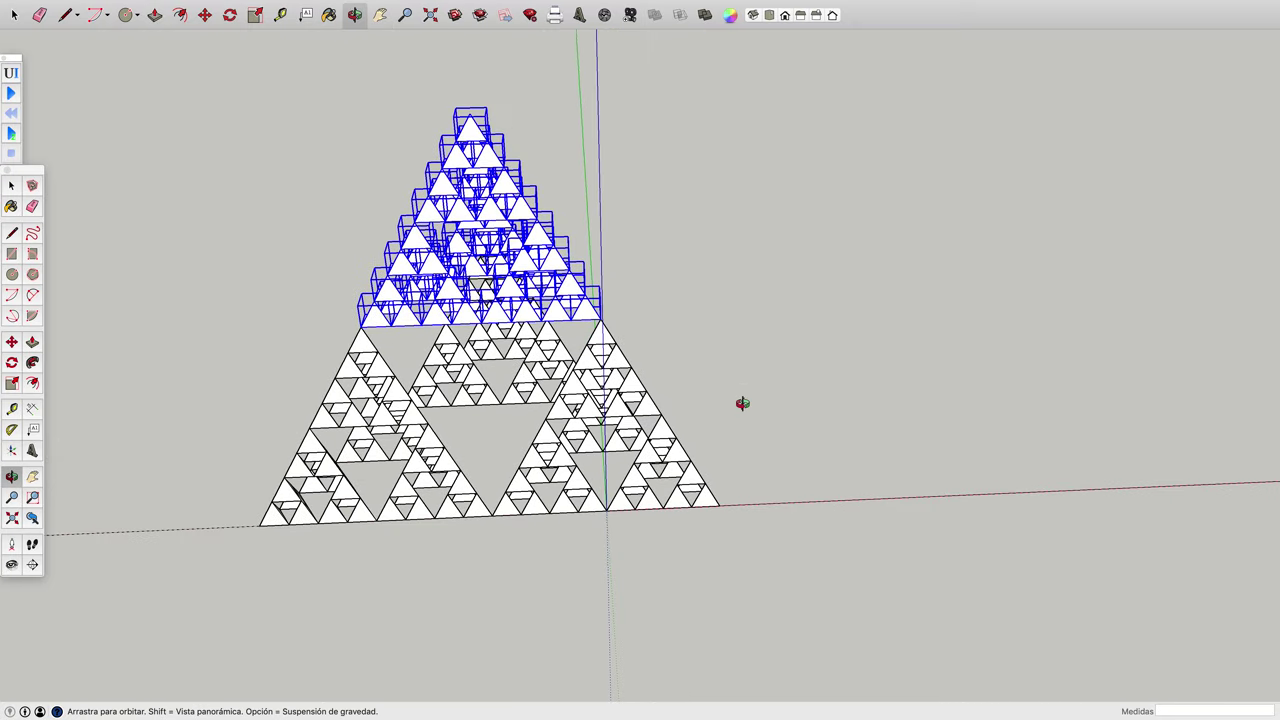
{"action": "left_click_drag", "start_coordinate": [740, 403], "coordinate": [350, 406]}
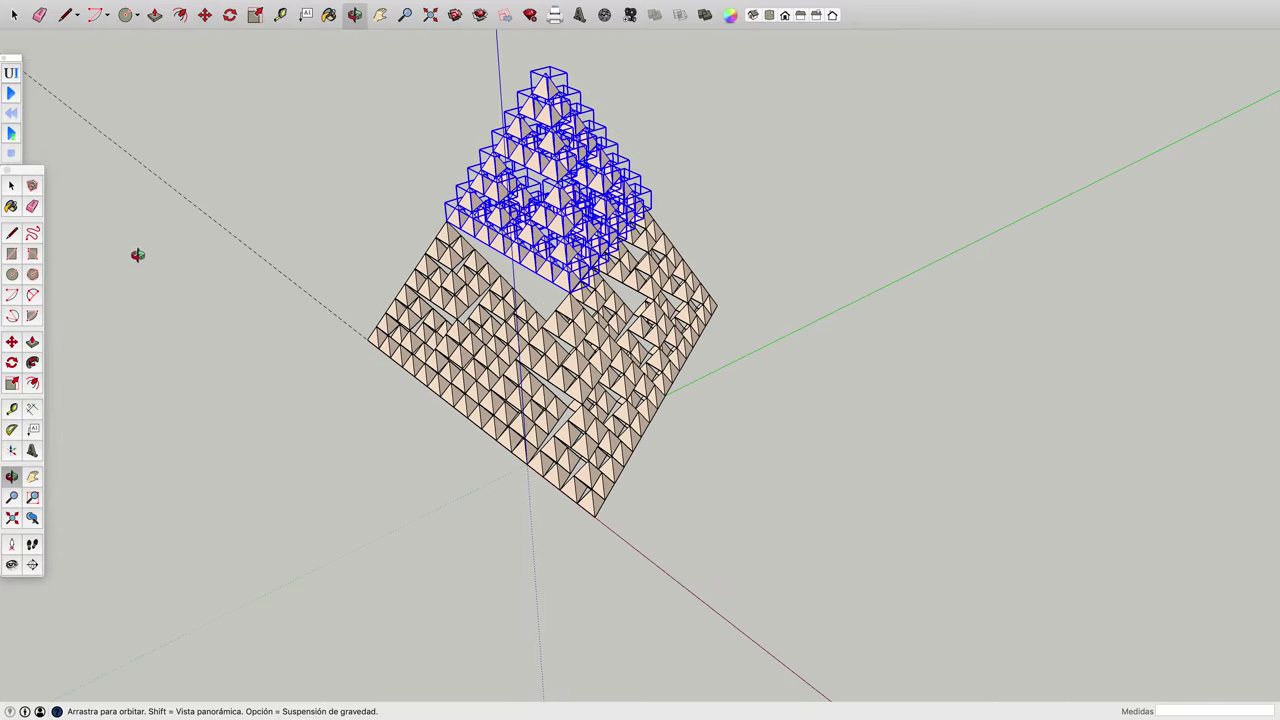
{"action": "key", "text": "space"}
Select the whole pyramid and copy it to the lower-right corner, the far corner, and the top.
{"action": "left_click_drag", "start_coordinate": [296, 65], "coordinate": [866, 655]}
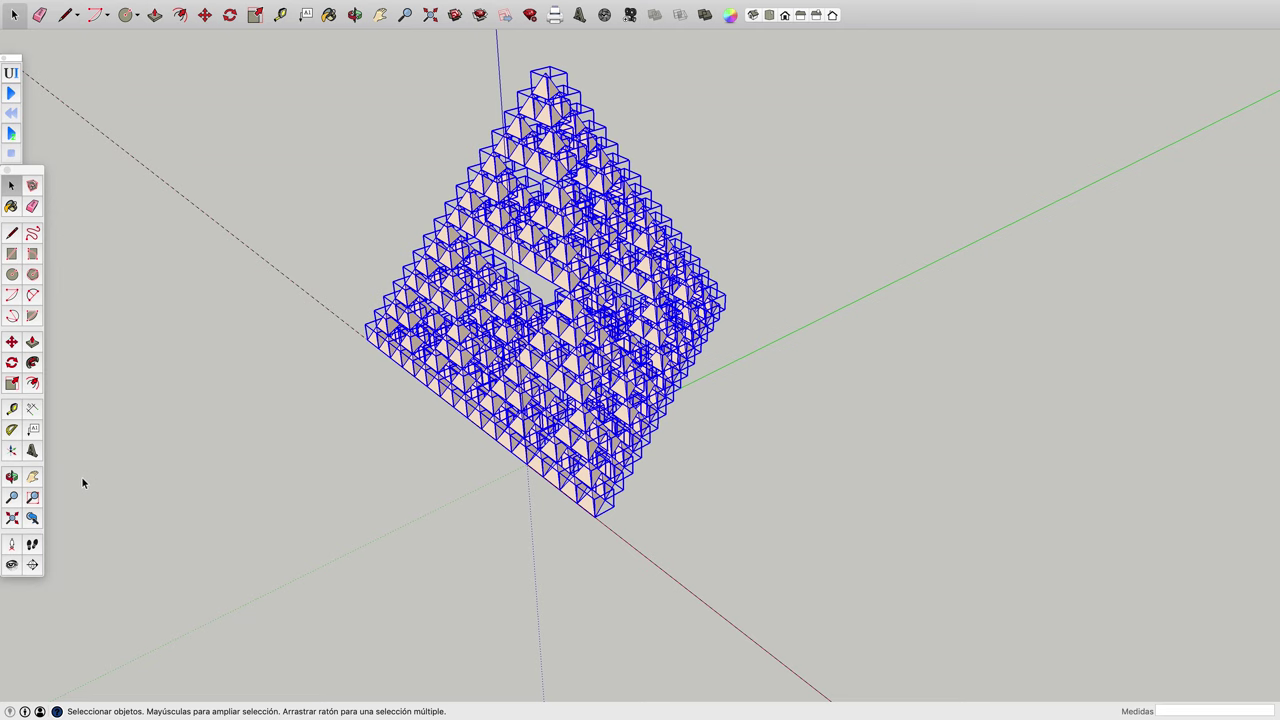
{"action": "left_click", "coordinate": [11, 341]}
{"action": "left_click", "coordinate": [366, 341]}
{"action": "left_click", "coordinate": [366, 341]}
{"action": "key", "text": "alt"}
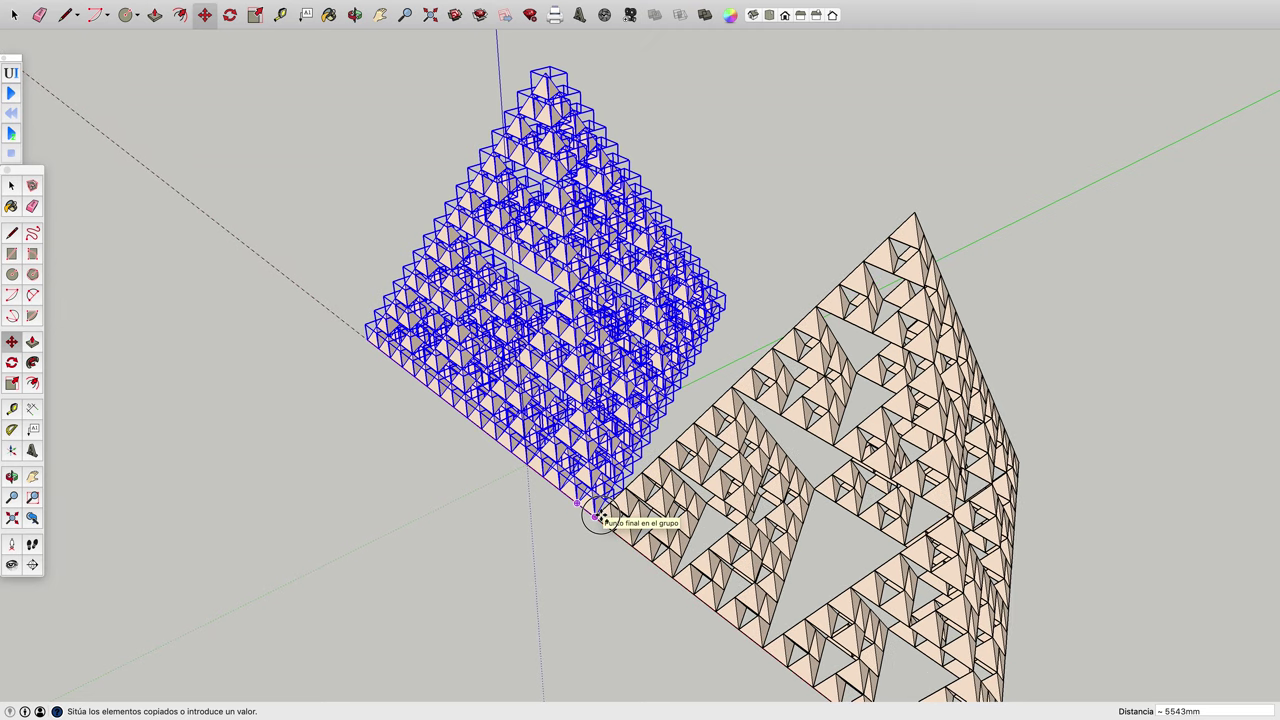
{"action": "left_click", "coordinate": [598, 516]}
{"action": "left_click", "coordinate": [598, 515]}
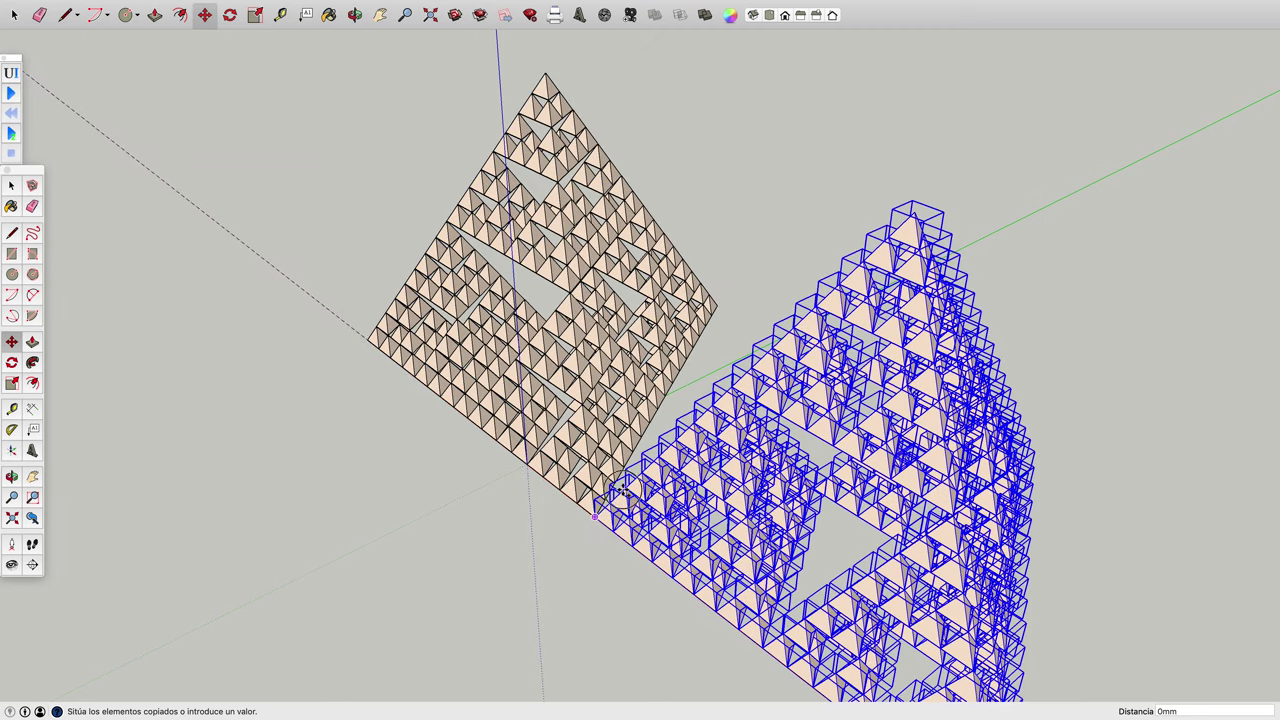
{"action": "left_click", "coordinate": [720, 303]}
{"action": "left_click", "coordinate": [720, 303]}
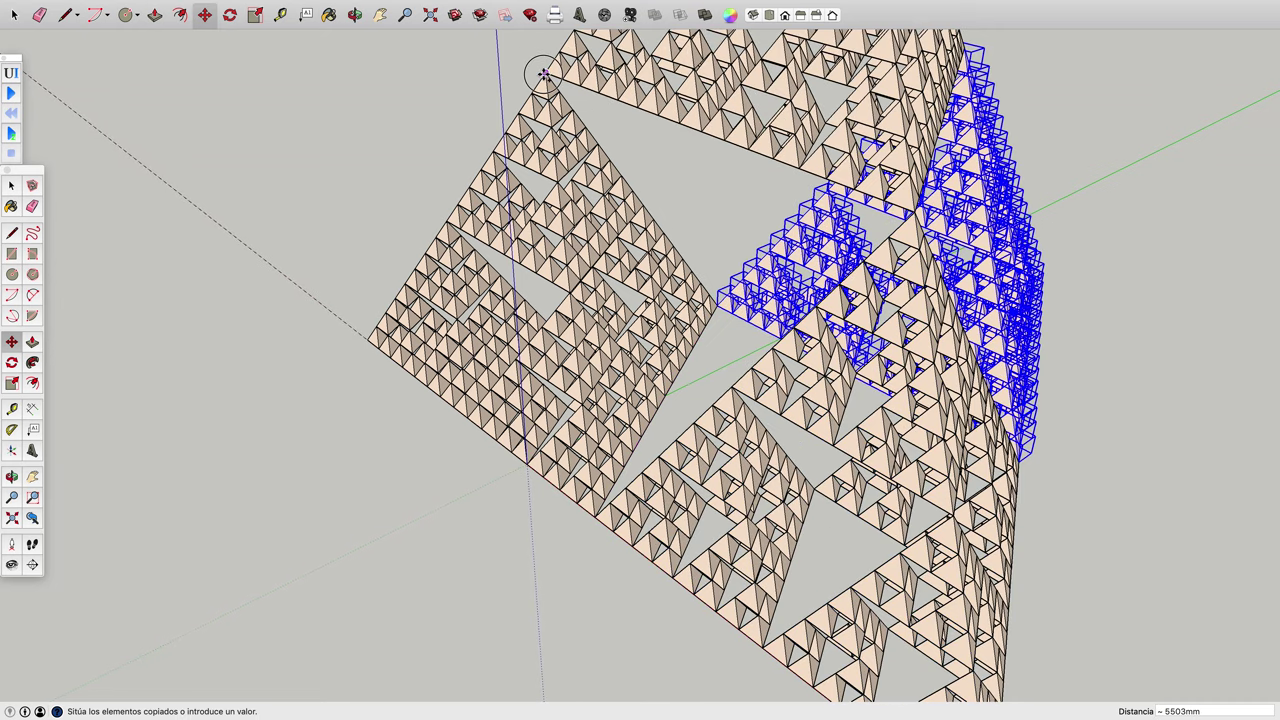
{"action": "left_click", "coordinate": [541, 74]}
Clear the selection and switch to a standard view of the enlarged pyramid.
{"action": "left_click", "coordinate": [11, 185]}
{"action": "scroll", "coordinate": [337, 116], "scroll_direction": "down", "scroll_amount": 3}
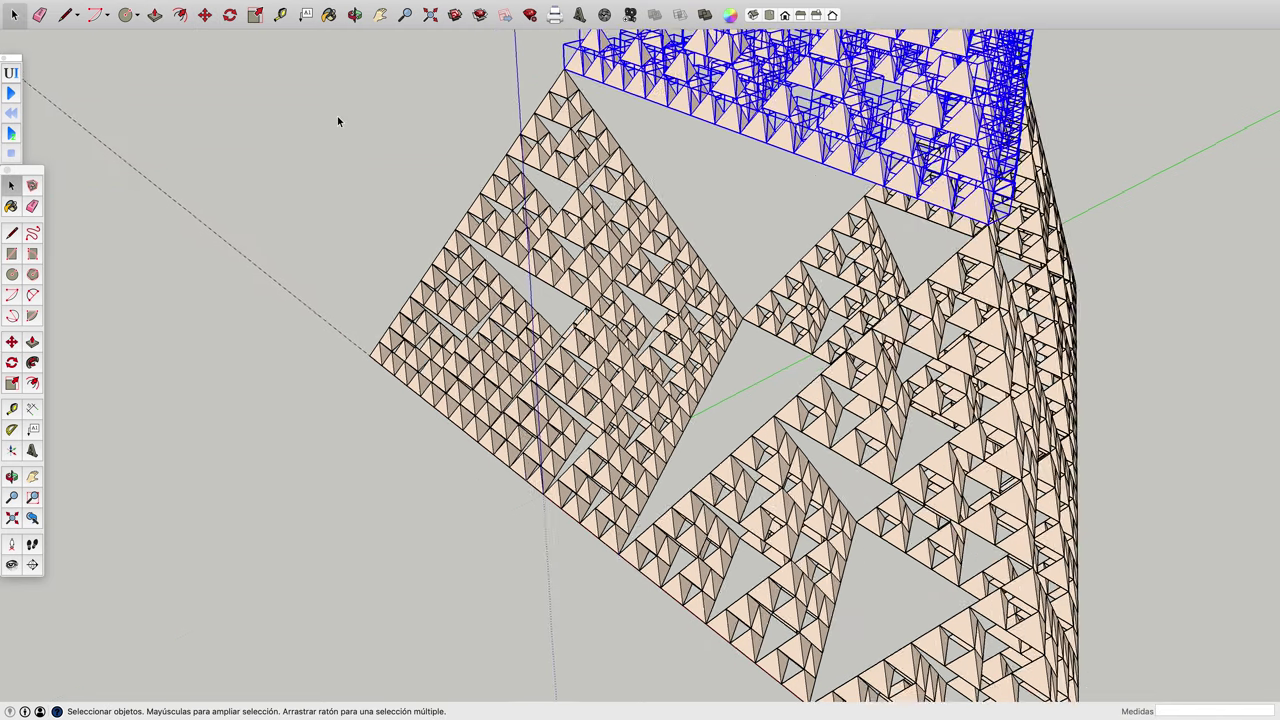
{"action": "scroll", "coordinate": [337, 116], "scroll_direction": "down", "scroll_amount": 5}
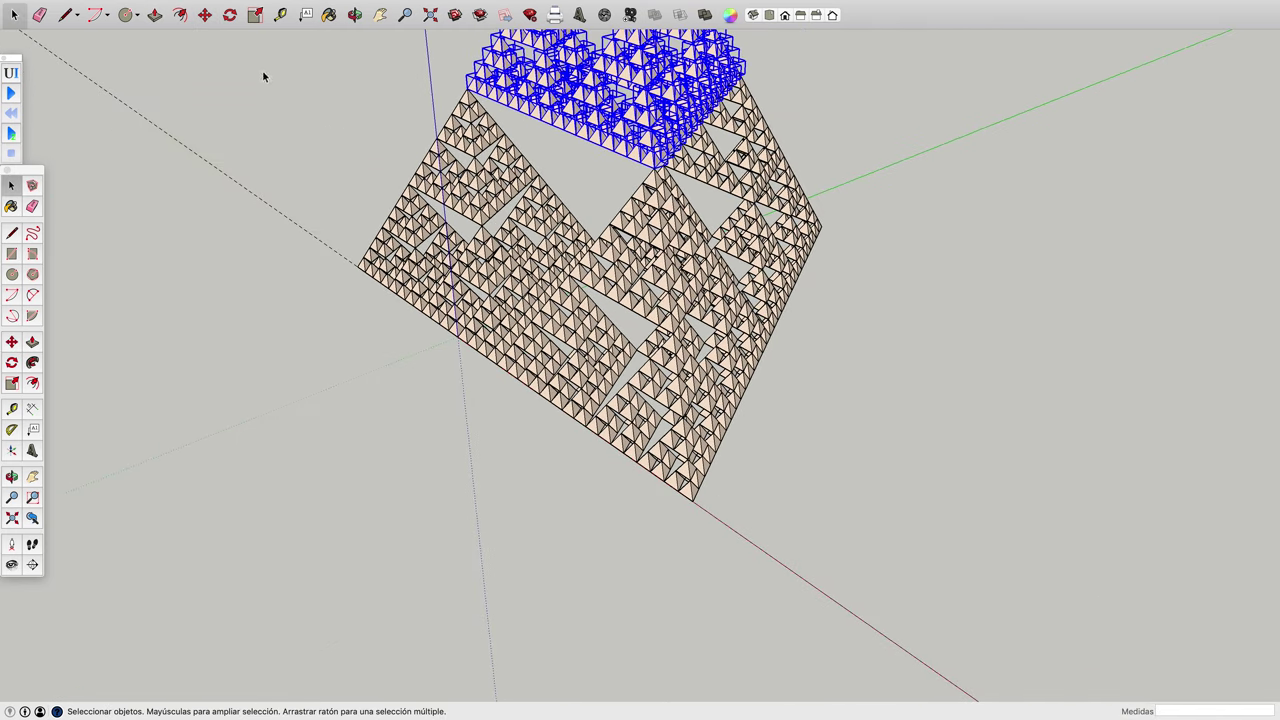
{"action": "left_click", "coordinate": [177, 134]}
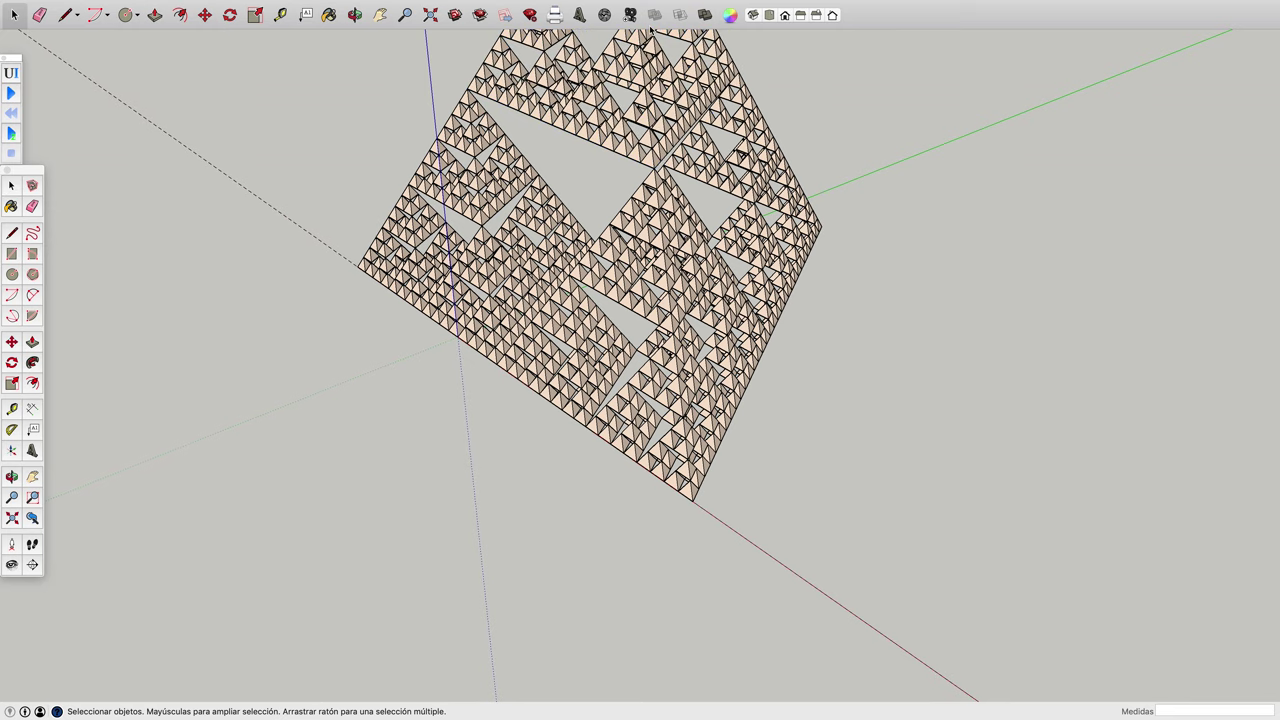
{"action": "left_click", "coordinate": [753, 15]}
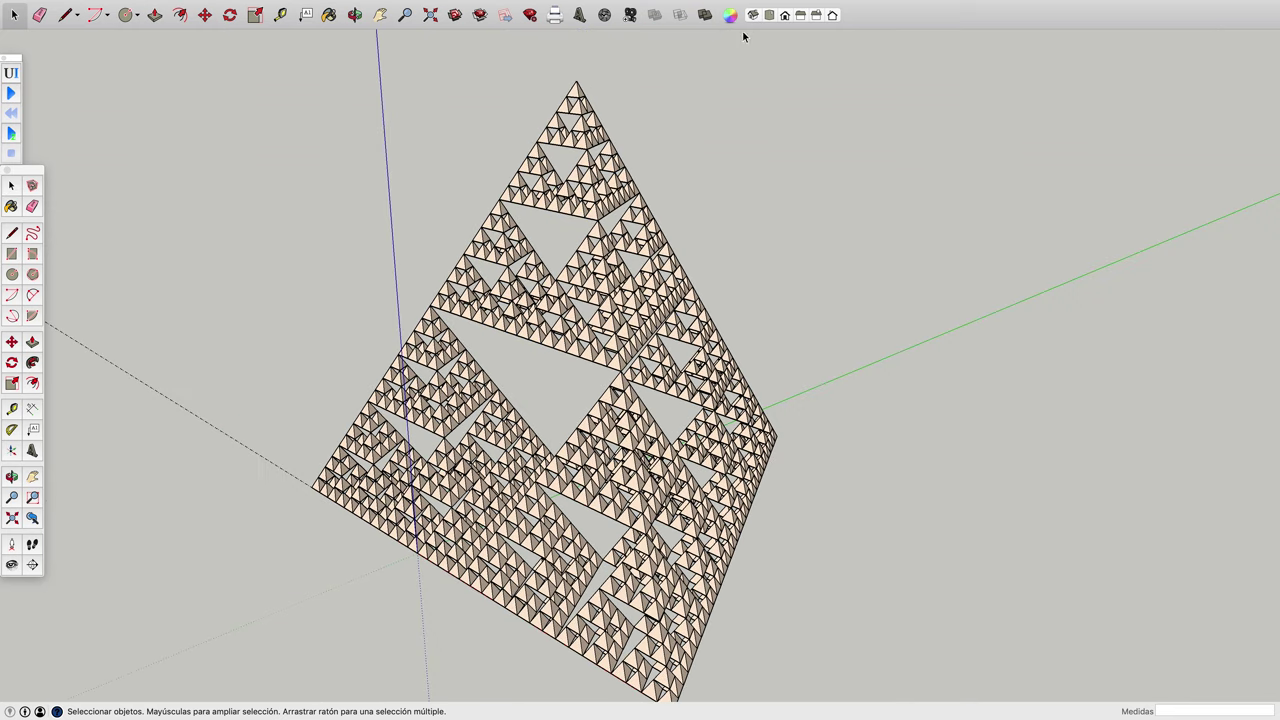
{"action": "left_click", "coordinate": [355, 15]}
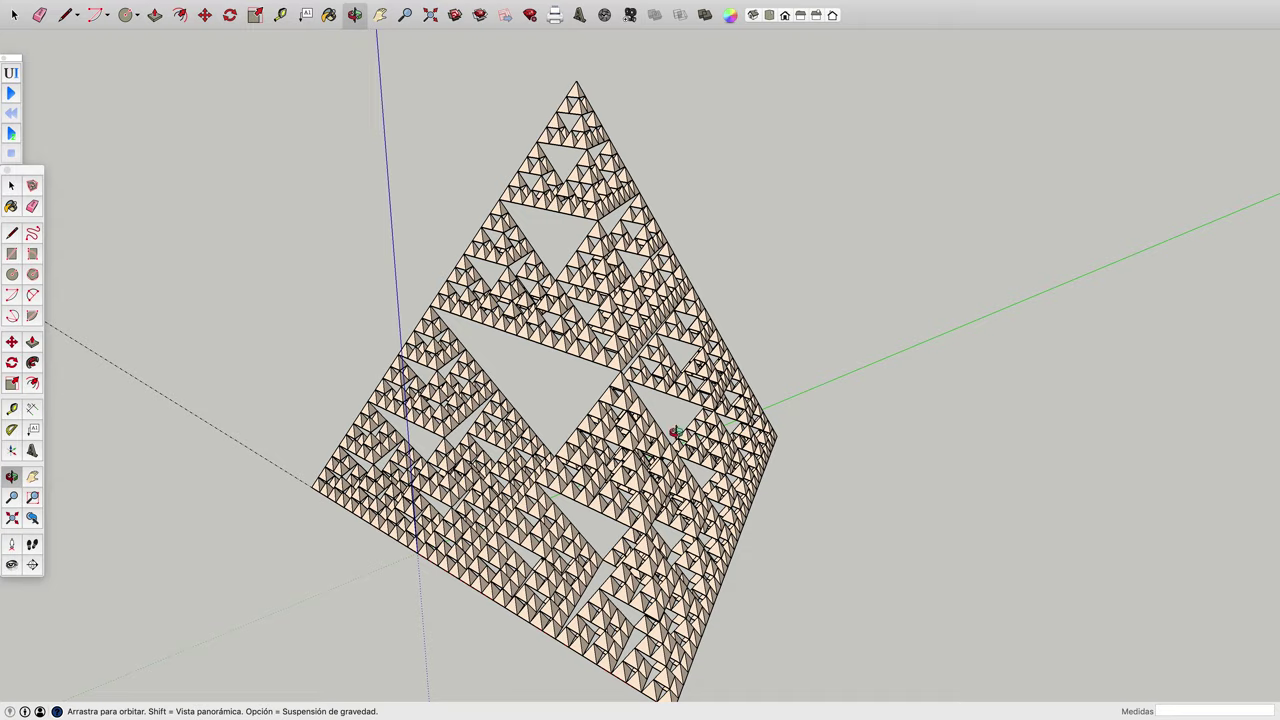
{"action": "left_click_drag", "start_coordinate": [766, 497], "coordinate": [229, 358]}
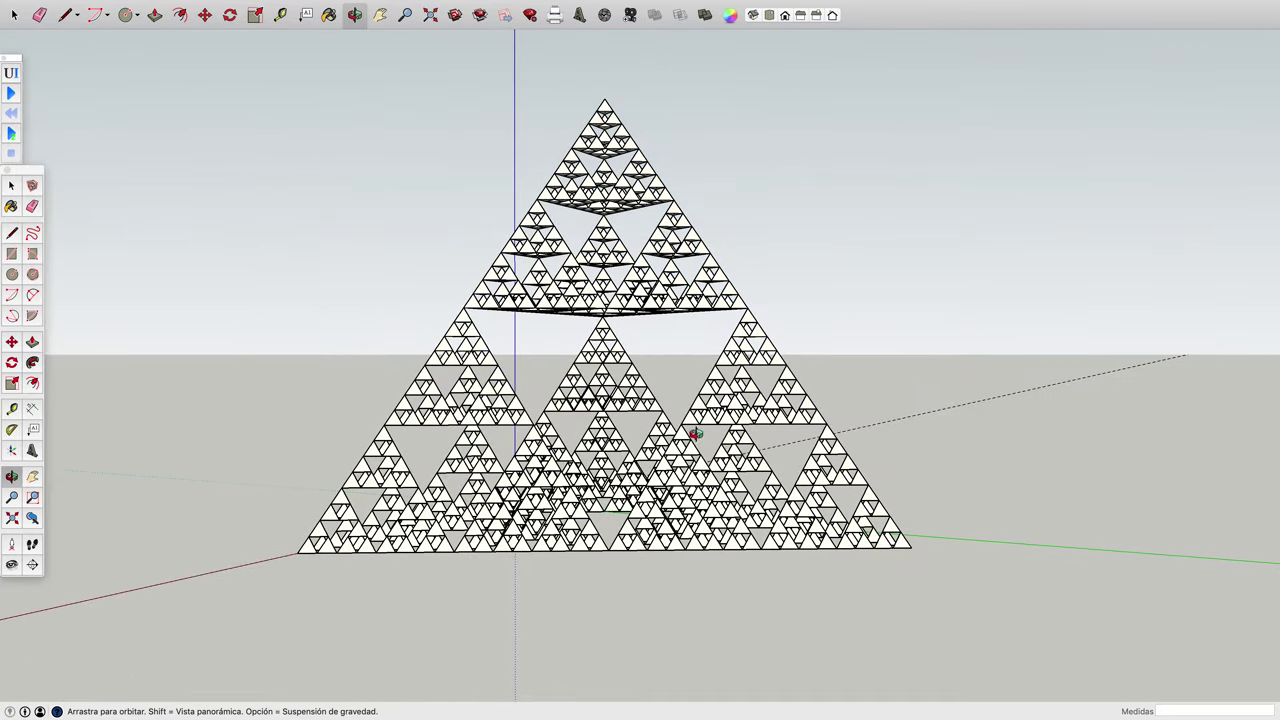
{"action": "mouse_move", "coordinate": [772, 466]}
{"action": "left_mouse_down"}
{"action": "mouse_move", "coordinate": [937, 431]}
{"action": "mouse_move", "coordinate": [300, 529]}
{"action": "left_mouse_up"}
{"action": "mouse_move", "coordinate": [1046, 429]}
{"action": "left_mouse_down"}
{"action": "mouse_move", "coordinate": [859, 486]}
{"action": "mouse_move", "coordinate": [746, 490]}
{"action": "left_mouse_up"}
{"action": "mouse_move", "coordinate": [1195, 342]}
{"action": "left_mouse_down"}
{"action": "mouse_move", "coordinate": [971, 420]}
{"action": "mouse_move", "coordinate": [697, 423]}
{"action": "mouse_move", "coordinate": [607, 410]}
{"action": "left_mouse_up"}
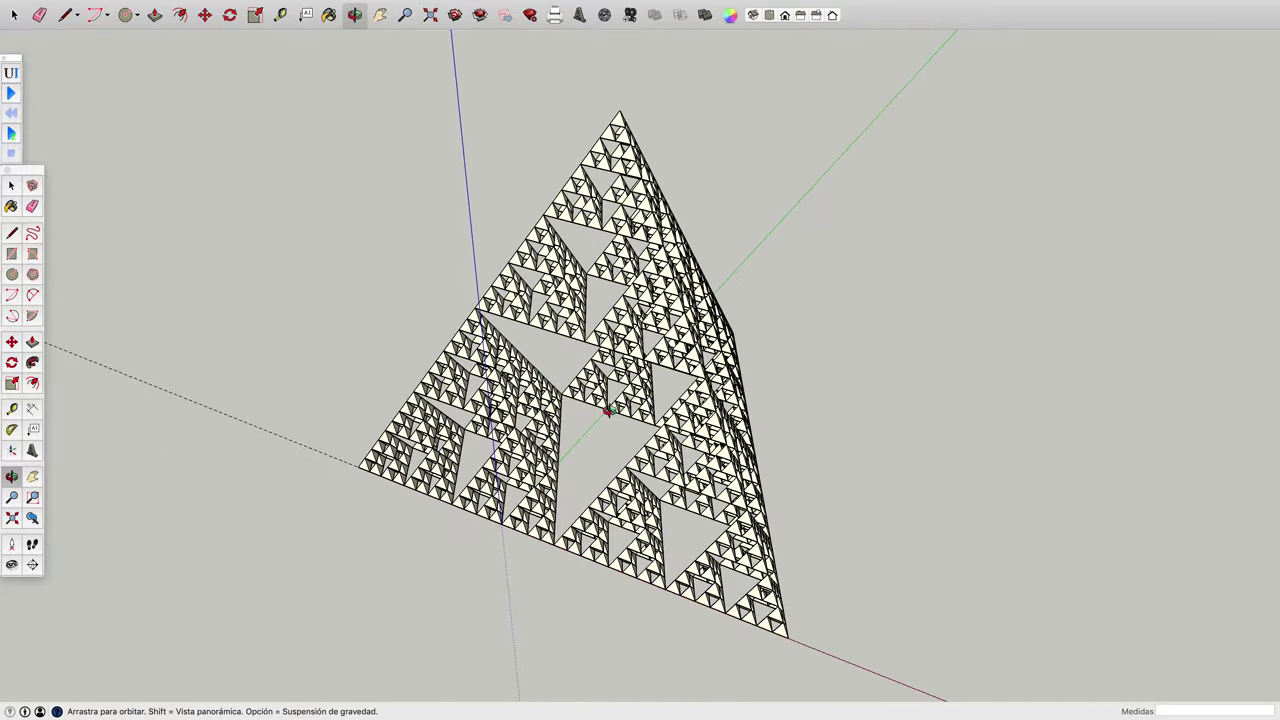
{"action": "mouse_move", "coordinate": [943, 409]}
{"action": "left_mouse_down"}
{"action": "mouse_move", "coordinate": [777, 400]}
{"action": "mouse_move", "coordinate": [623, 371]}
{"action": "mouse_move", "coordinate": [617, 390]}
{"action": "left_mouse_up"}
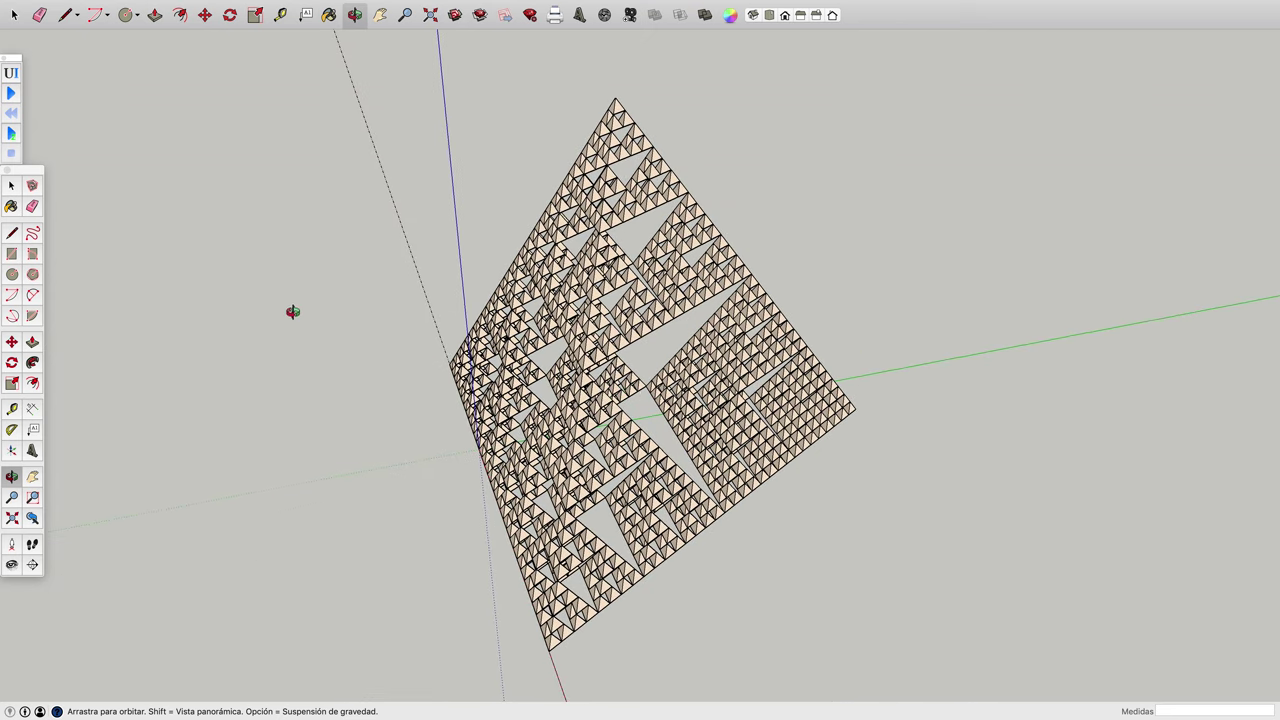
{"action": "left_click", "coordinate": [10, 185]}
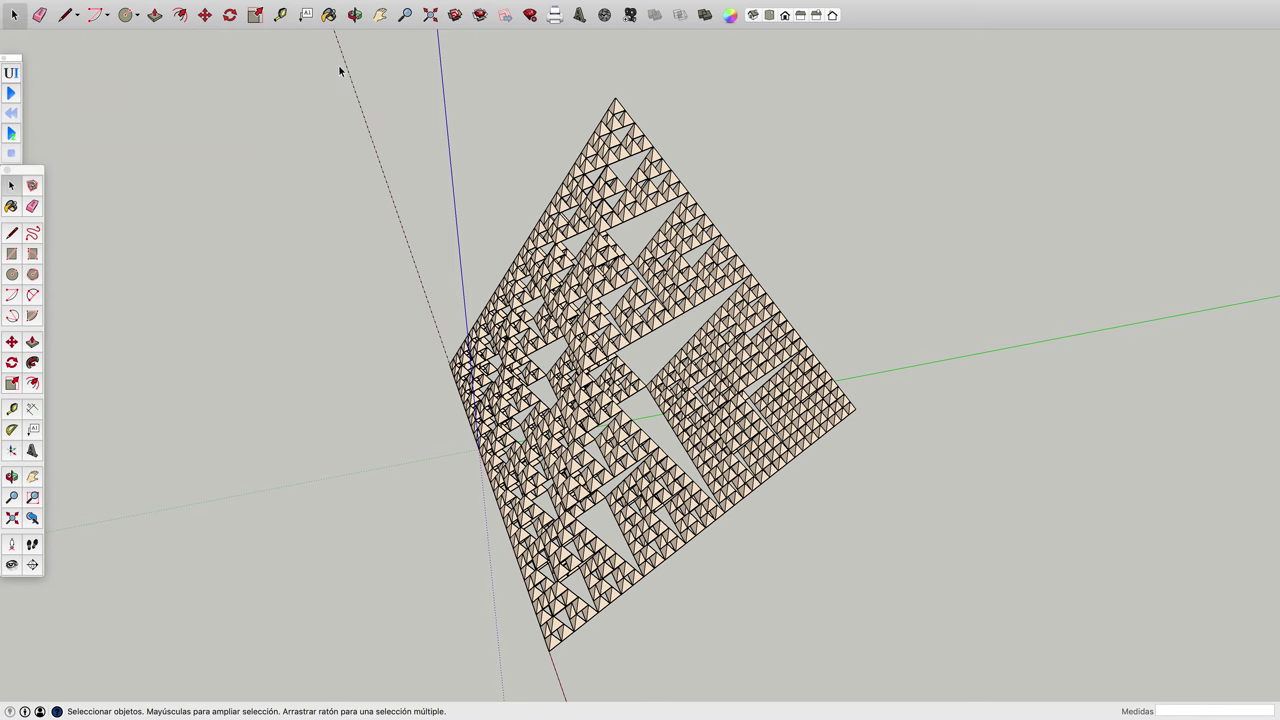
Window-select the entire 1024-tetrahedron fractal and make it one component with Crear componente.
{"action": "left_click_drag", "start_coordinate": [345, 83], "coordinate": [891, 689]}
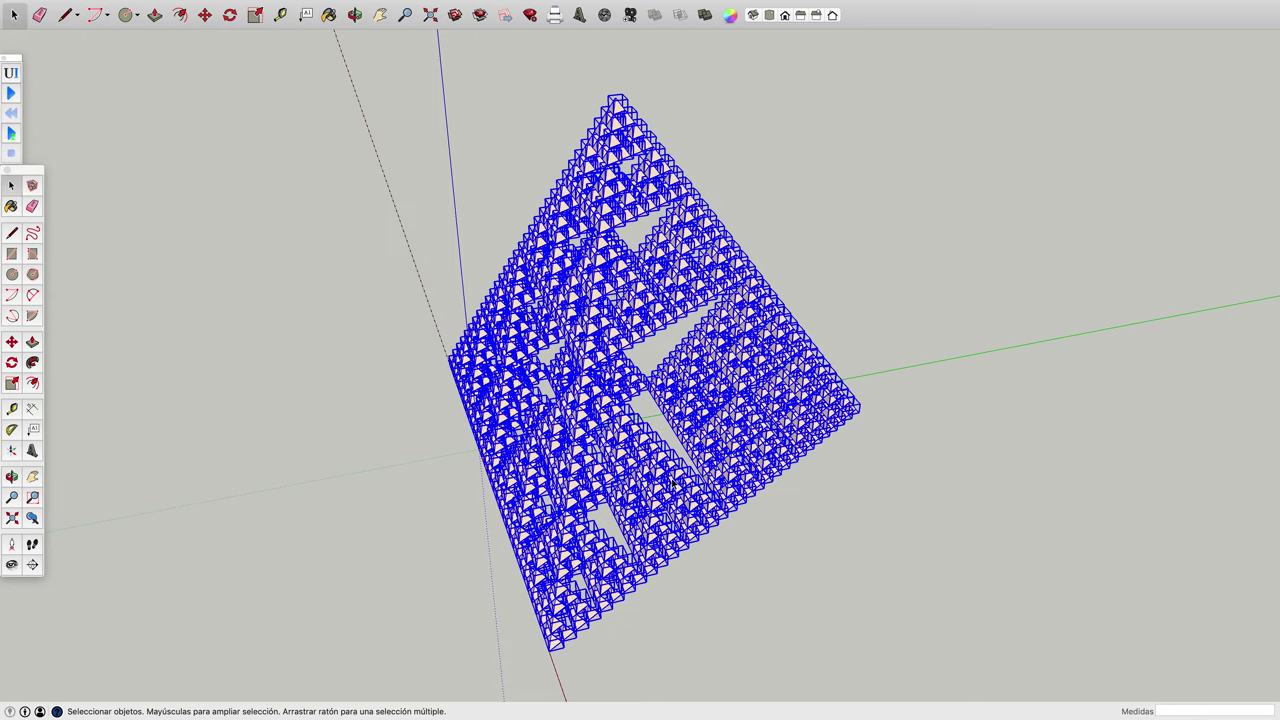
{"action": "right_click", "coordinate": [623, 454]}
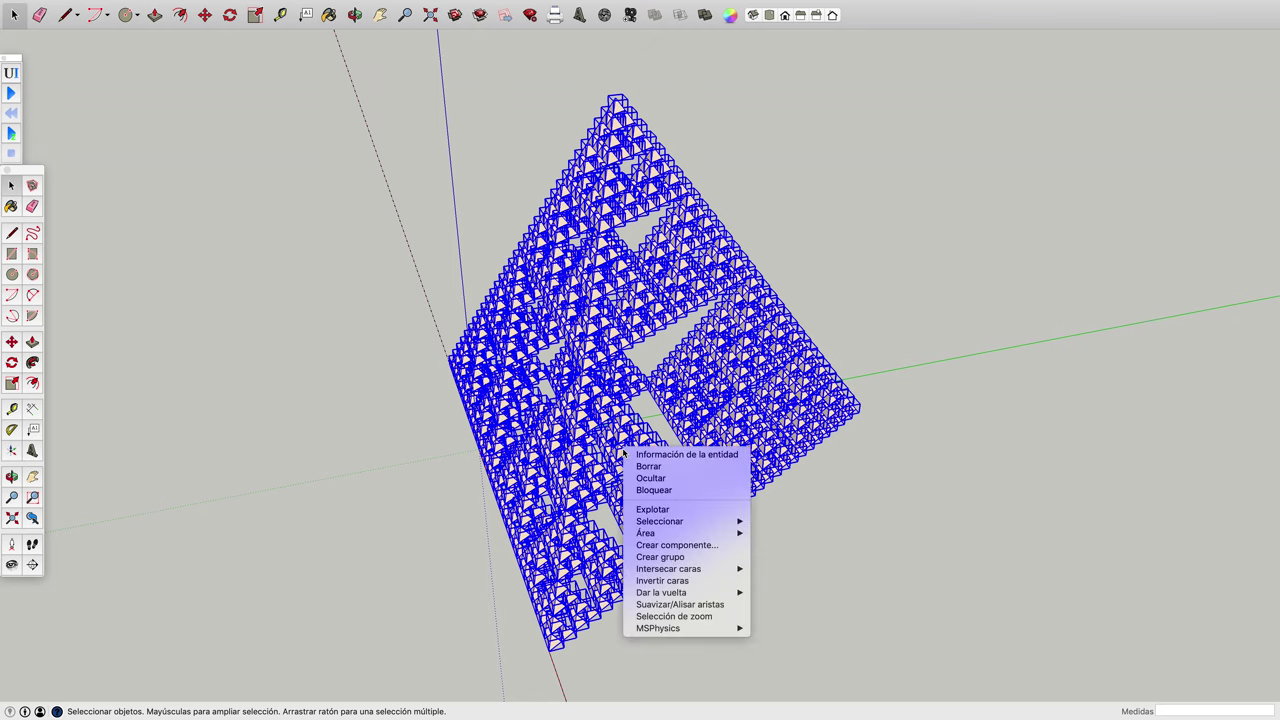
{"action": "left_click", "coordinate": [661, 545]}
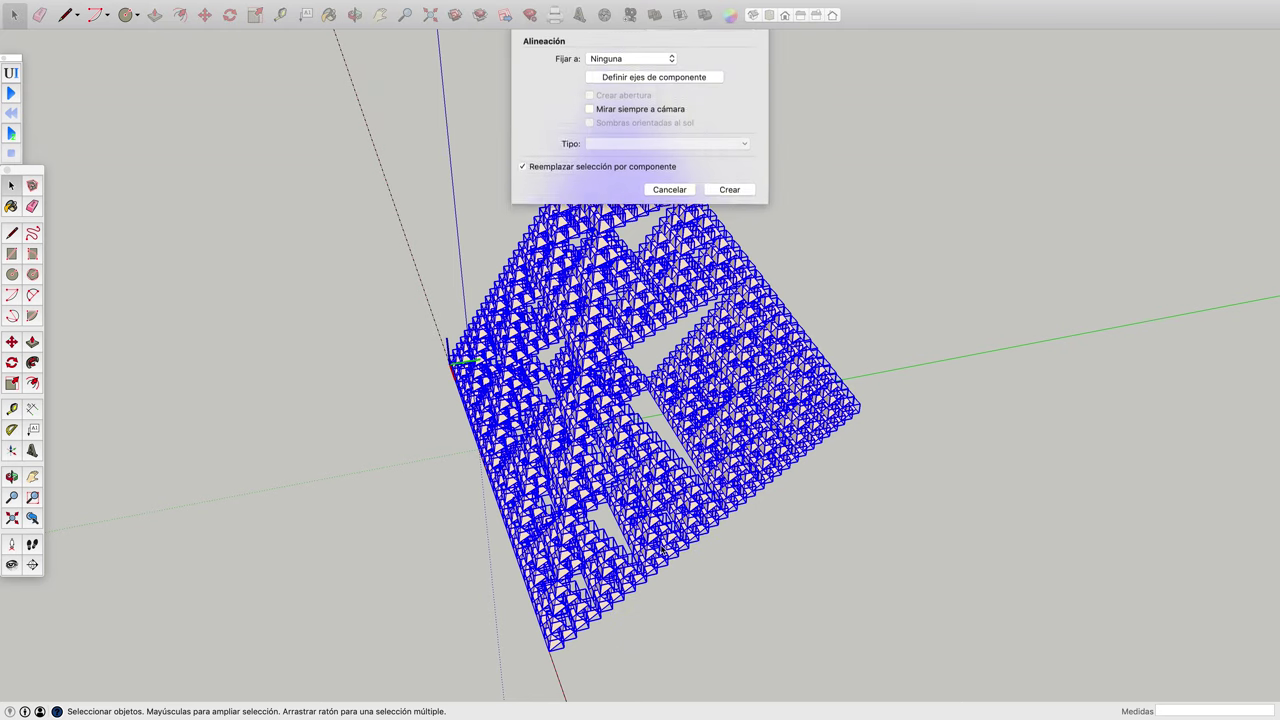
{"action": "left_click", "coordinate": [733, 264]}
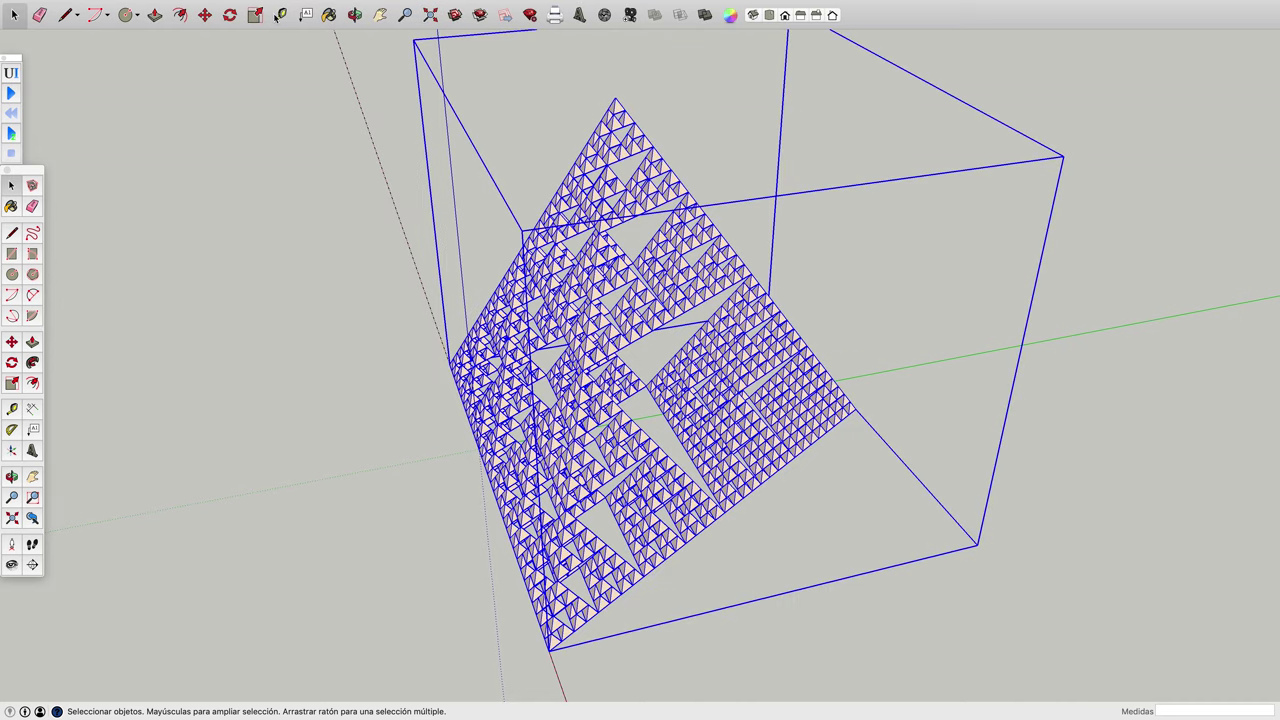
{"action": "left_click", "coordinate": [328, 15]}
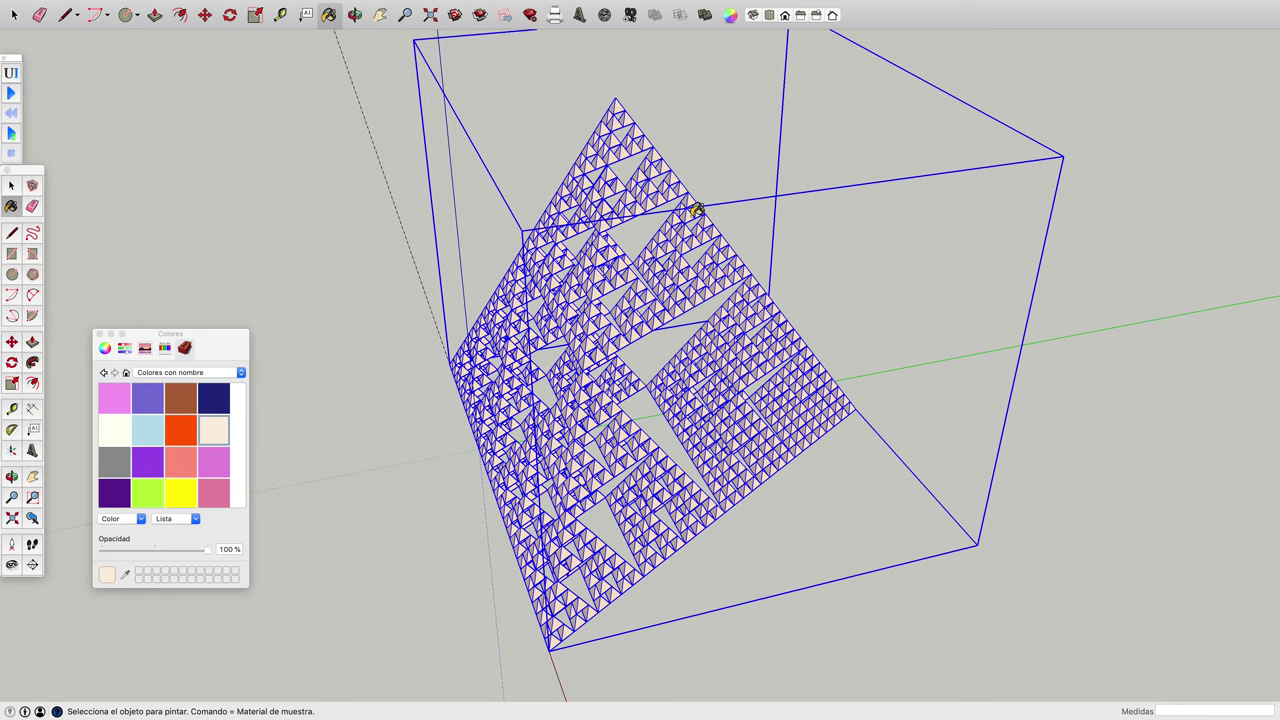
With the Colores palette shown, return to the Select tool.
{"action": "left_click", "coordinate": [12, 186]}
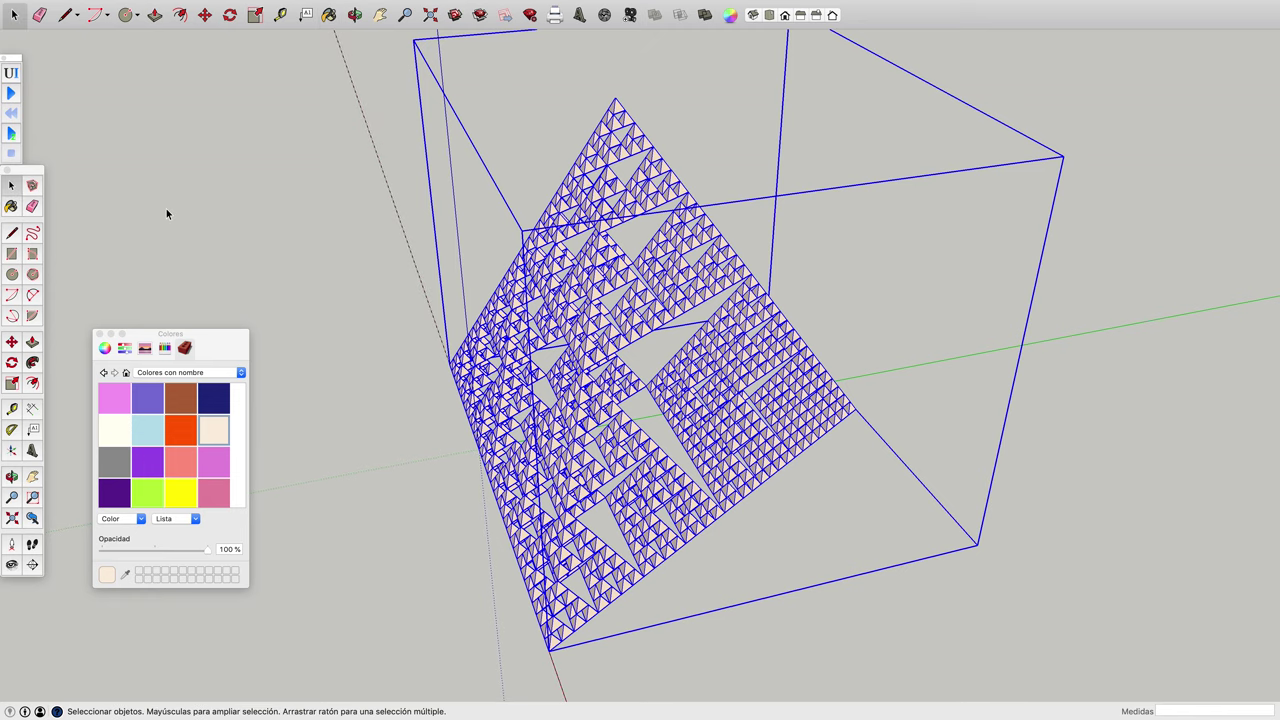